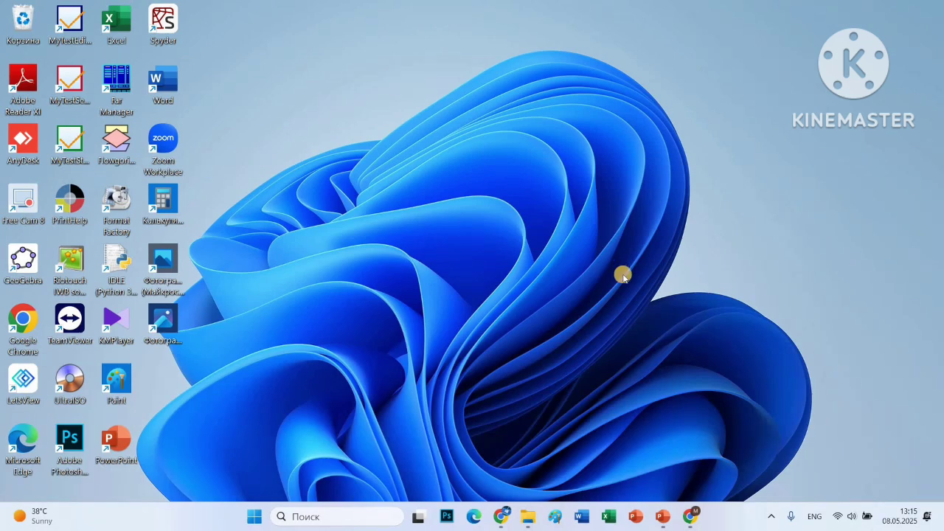
Switch to the open PowerPoint presentation and look through slides 2 to 4
{"action": "left_click", "coordinate": [662, 522]}
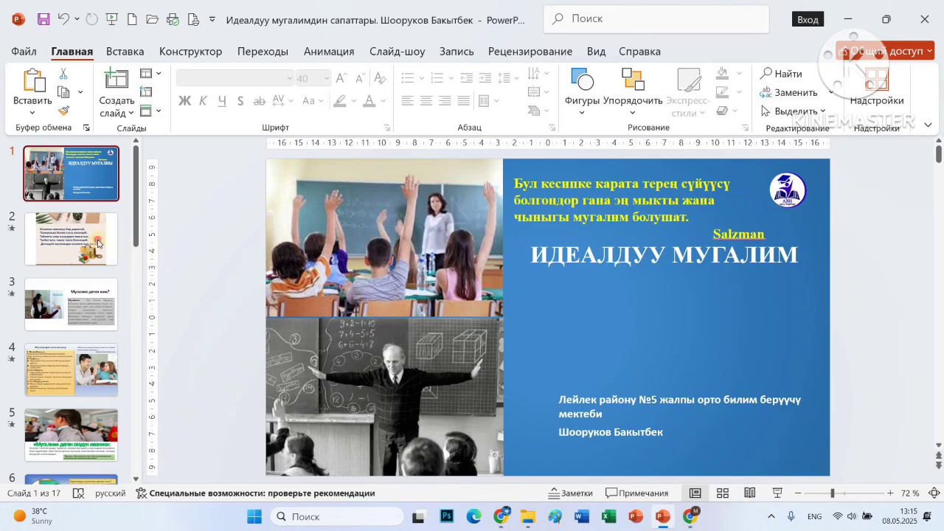
{"action": "left_click", "coordinate": [96, 244]}
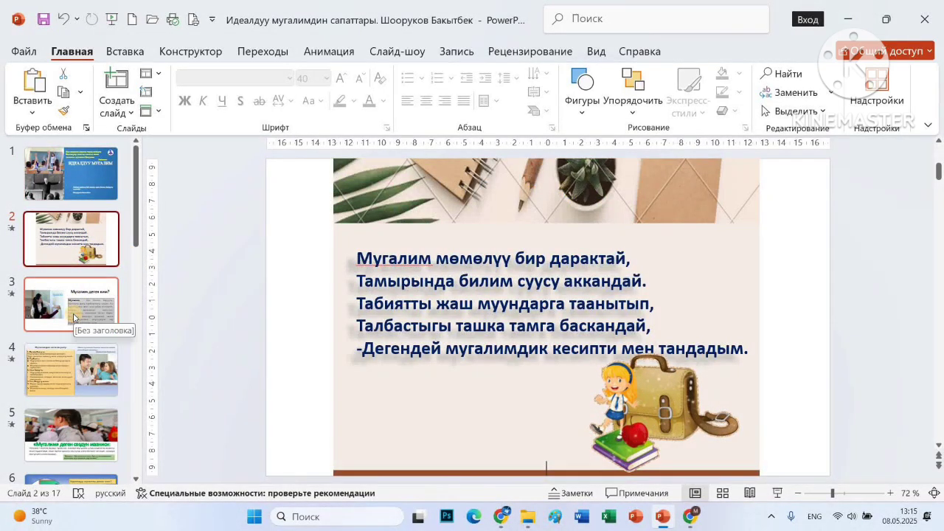
{"action": "left_click", "coordinate": [73, 318]}
{"action": "left_click", "coordinate": [80, 369]}
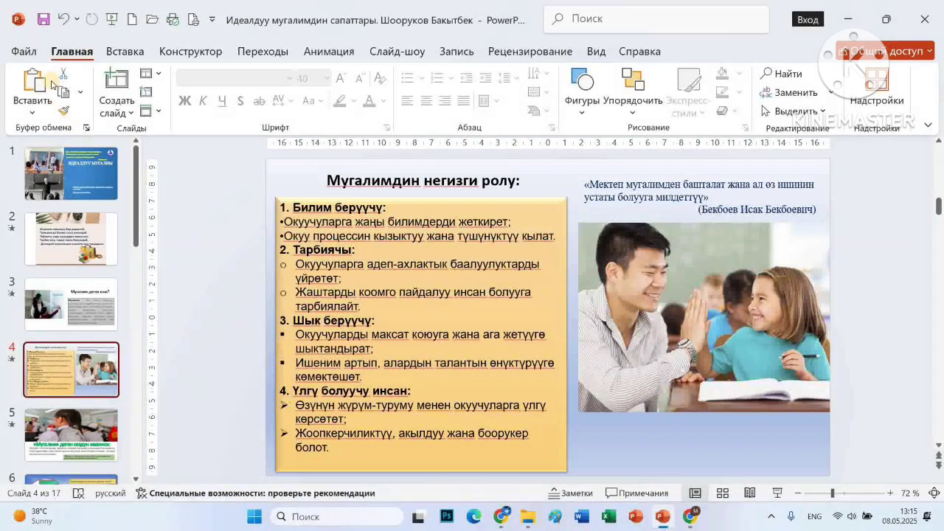
Save a copy of the presentation as a PDF in the Документы folder, replacing the existing file of the same name
{"action": "left_click", "coordinate": [23, 50]}
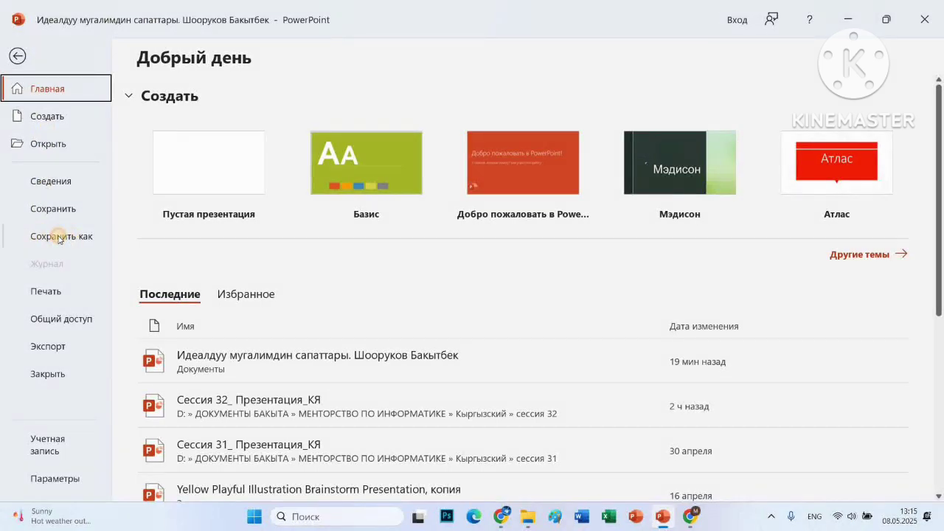
{"action": "left_click", "coordinate": [59, 238]}
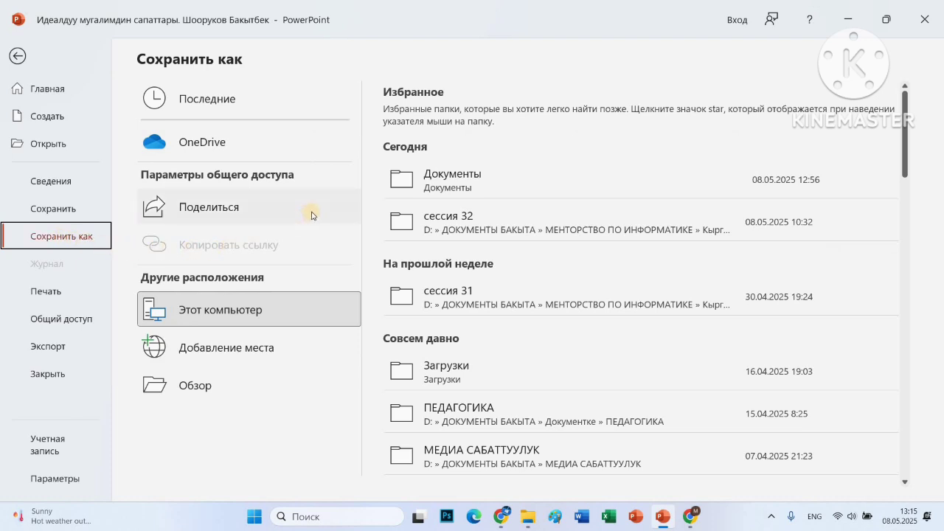
{"action": "left_click", "coordinate": [210, 392]}
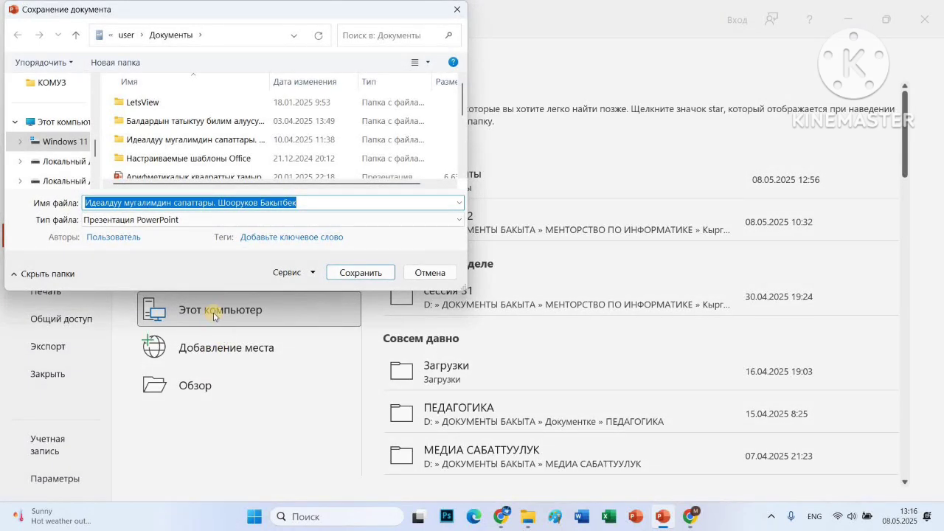
{"action": "left_click", "coordinate": [107, 220]}
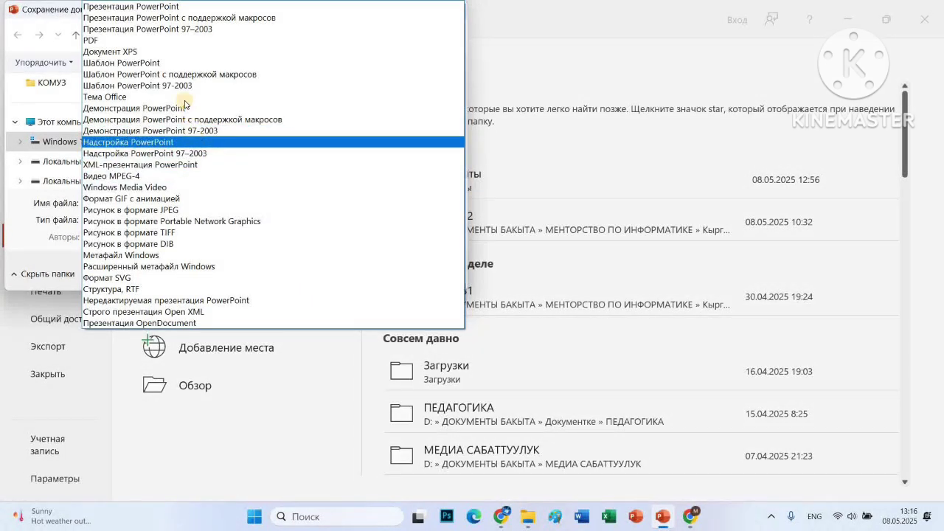
{"action": "left_click", "coordinate": [104, 40]}
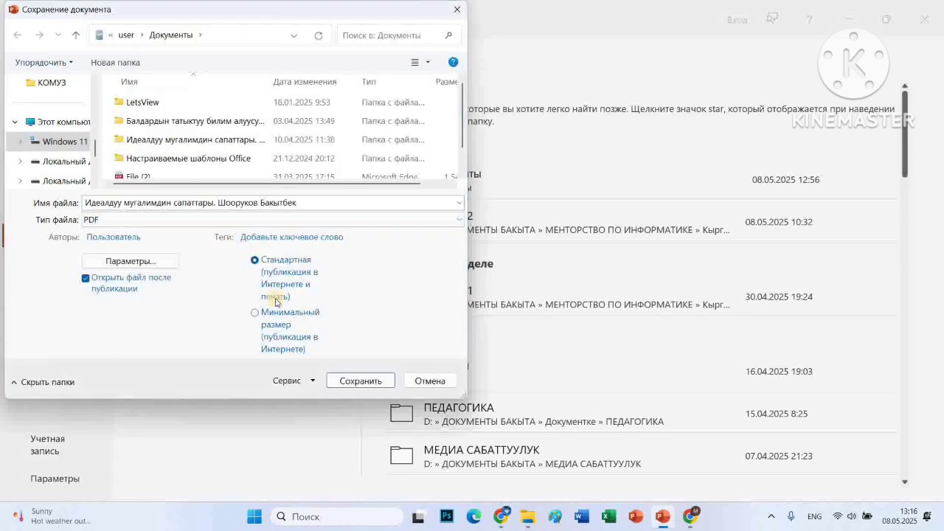
{"action": "left_click", "coordinate": [368, 381]}
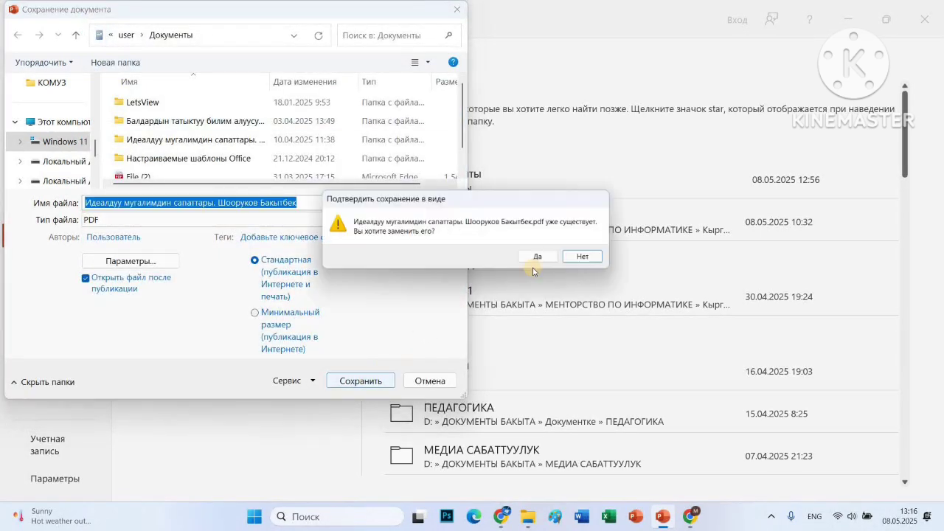
{"action": "left_click", "coordinate": [527, 254]}
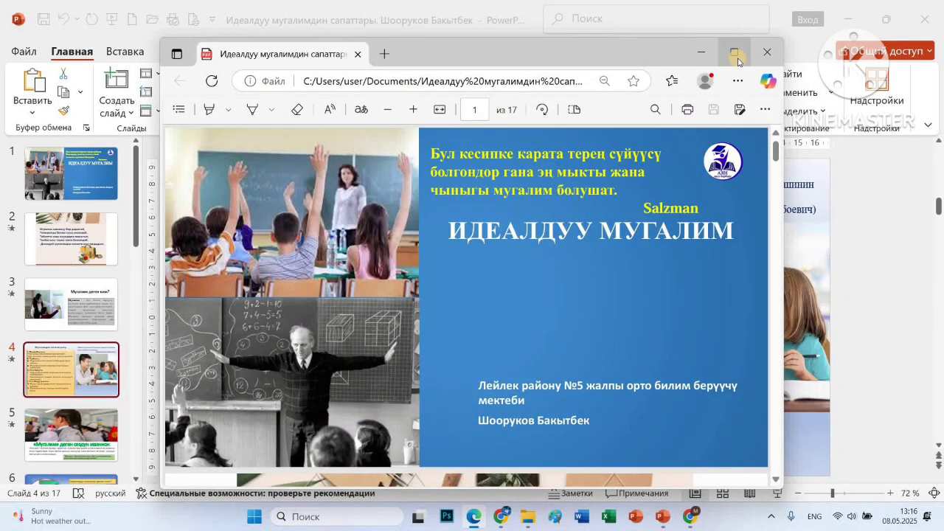
View the exported PDF in a maximized window, close it and minimize the presentation
{"action": "left_click", "coordinate": [730, 59]}
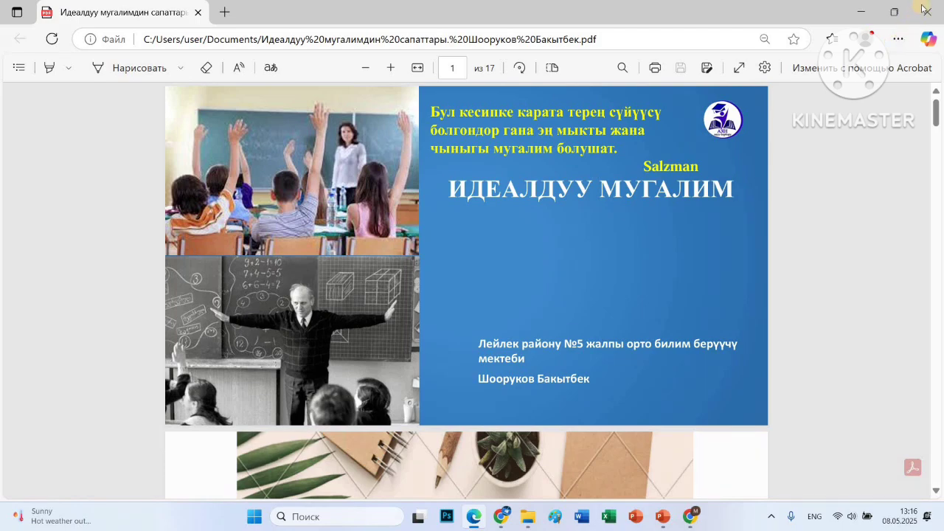
{"action": "left_click", "coordinate": [923, 12]}
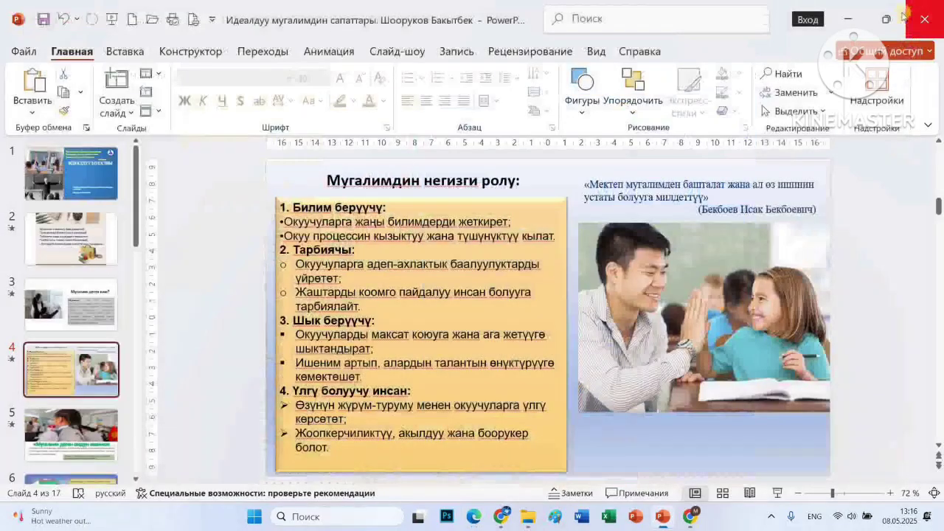
{"action": "left_click", "coordinate": [849, 18]}
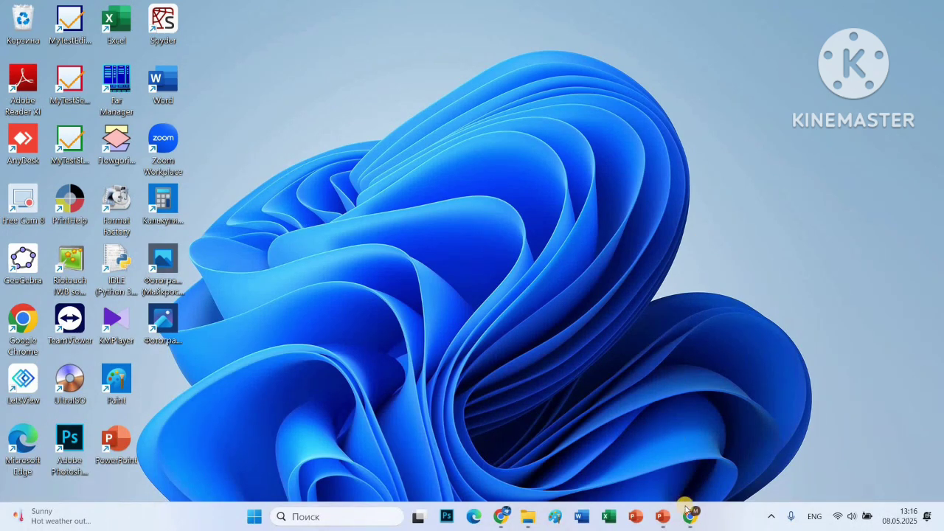
Switch to the Chrome window with the new tab and try to open htyzine.com
{"action": "mouse_move", "coordinate": [692, 526]}
{"action": "left_click", "coordinate": [618, 393]}
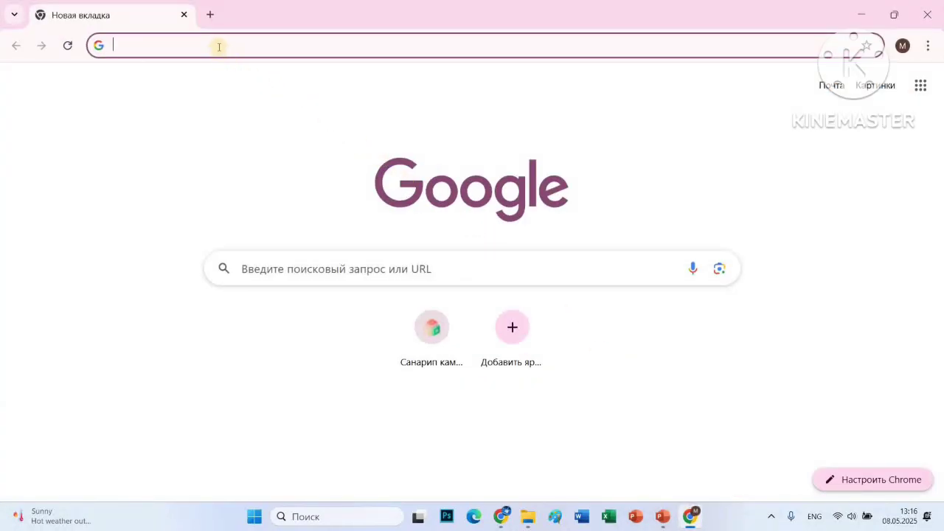
{"action": "type", "text": "h"}
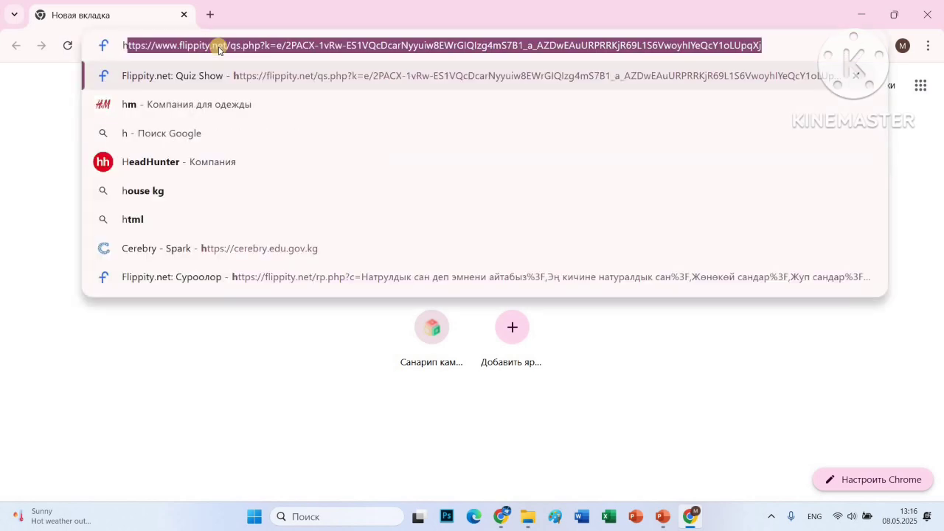
{"action": "type", "text": "tyx"}
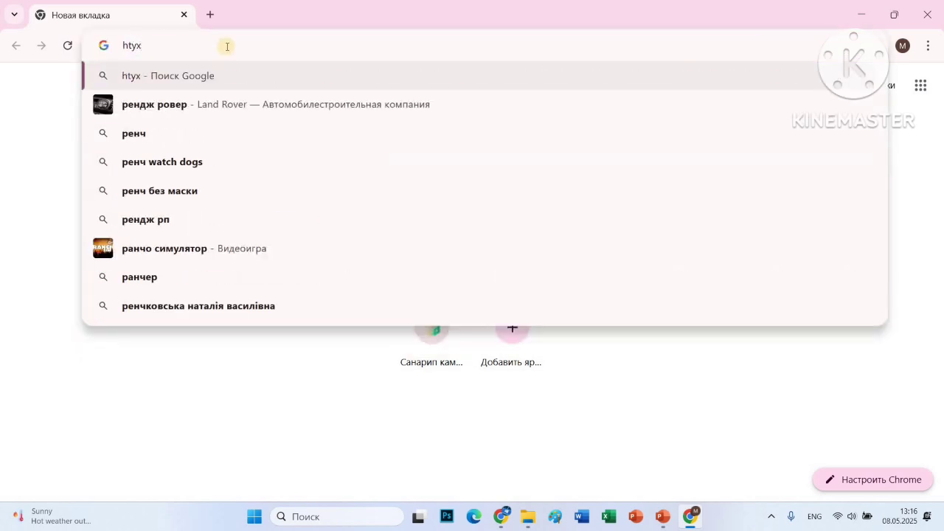
{"action": "key", "text": "BackSpace"}
{"action": "type", "text": "zi"}
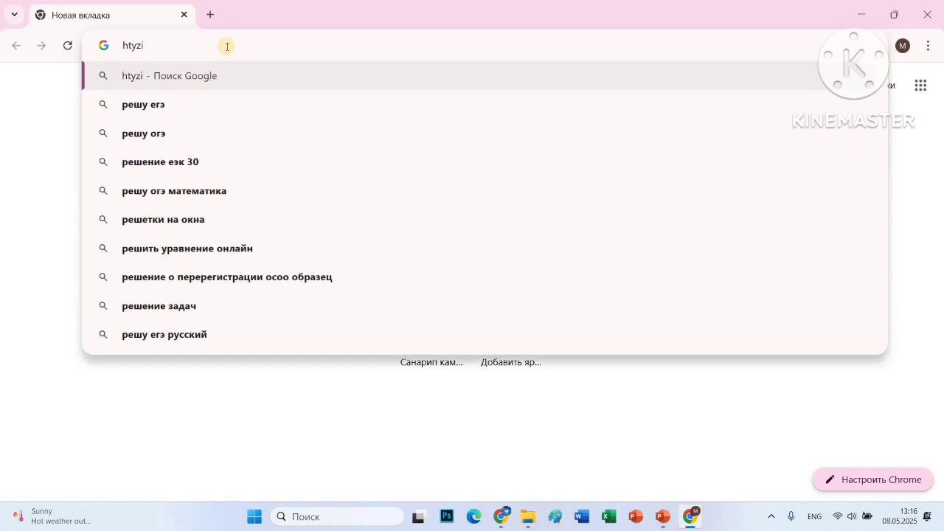
{"action": "type", "text": "ne."}
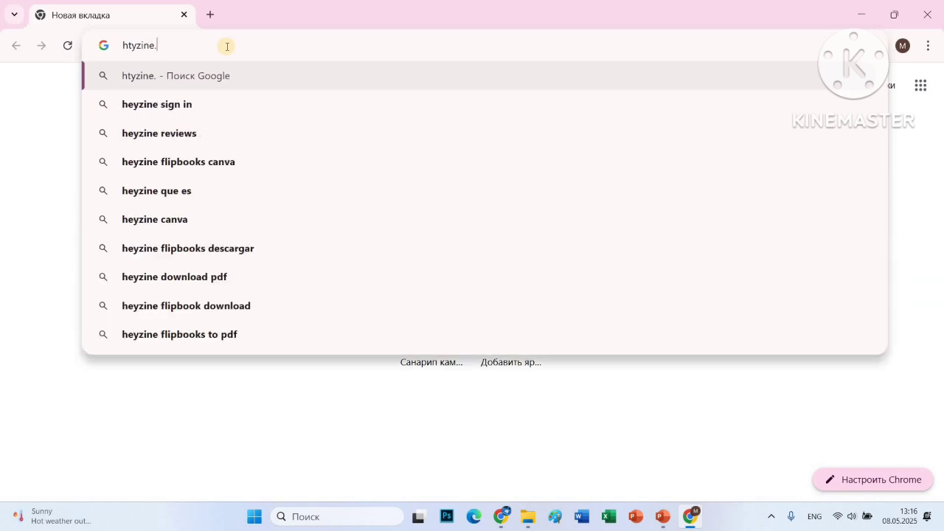
{"action": "type", "text": "com"}
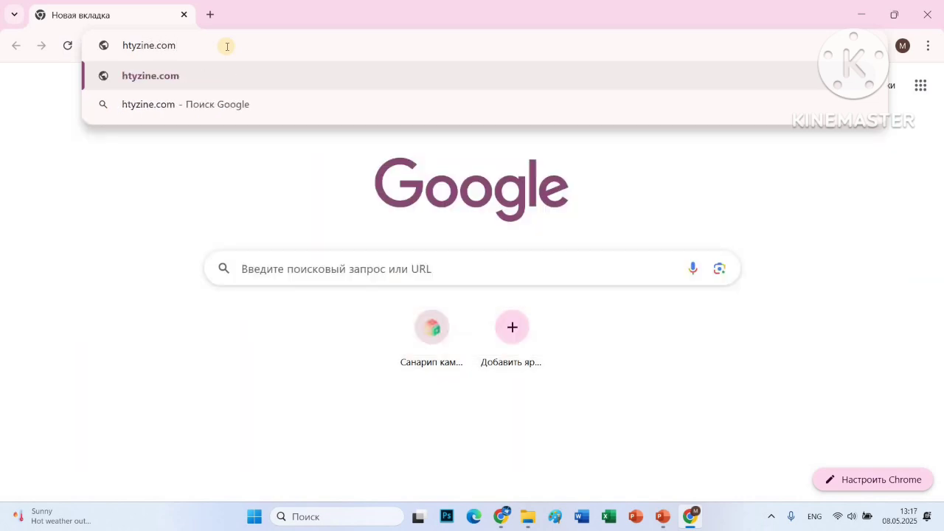
{"action": "key", "text": "Return"}
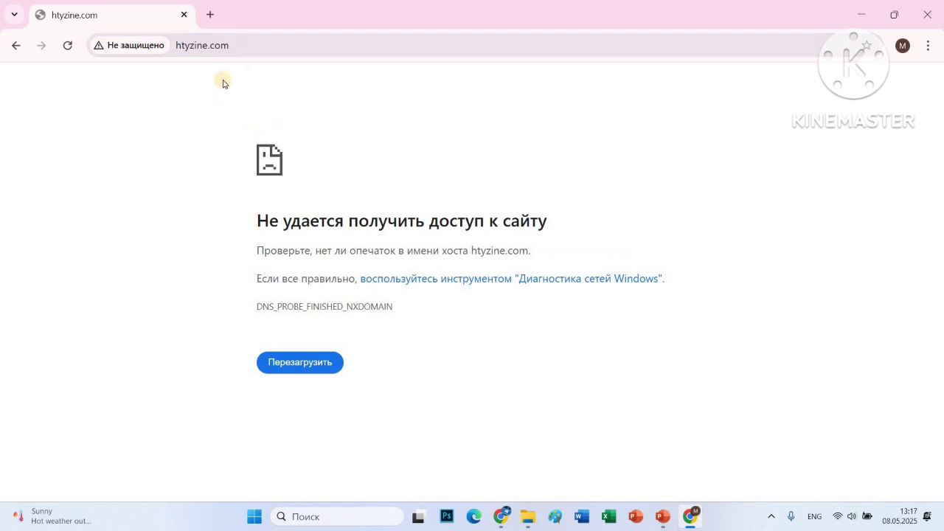
Correct the web address to heyzine.com and load the site
{"action": "left_click", "coordinate": [185, 46]}
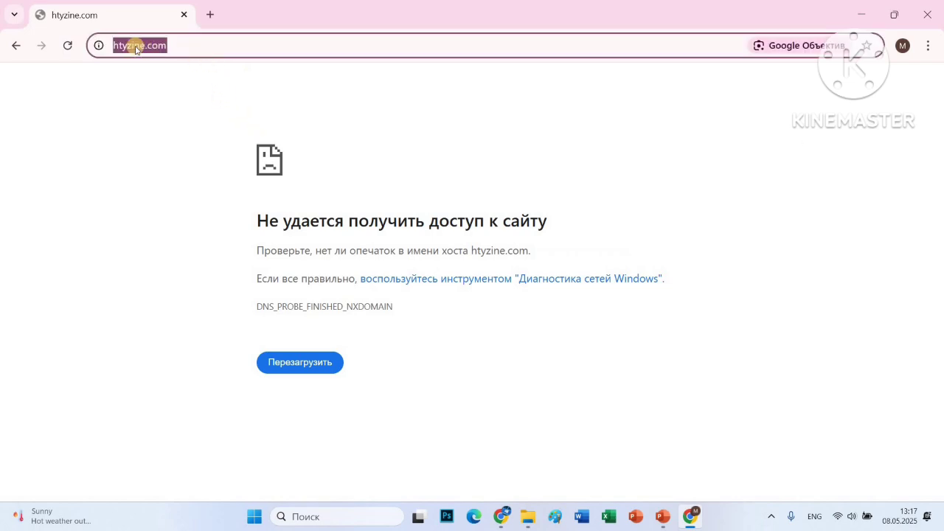
{"action": "left_click", "coordinate": [122, 46]}
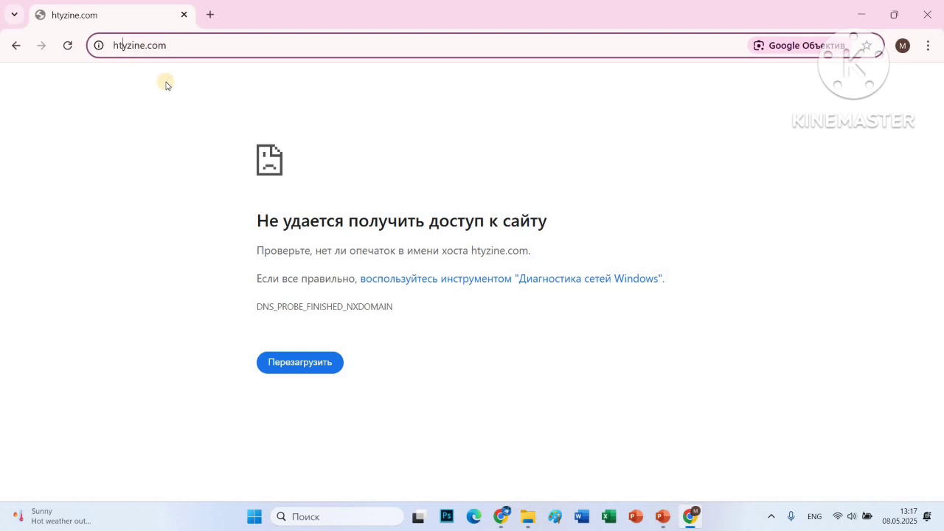
{"action": "key", "text": "BackSpace"}
{"action": "type", "text": "e"}
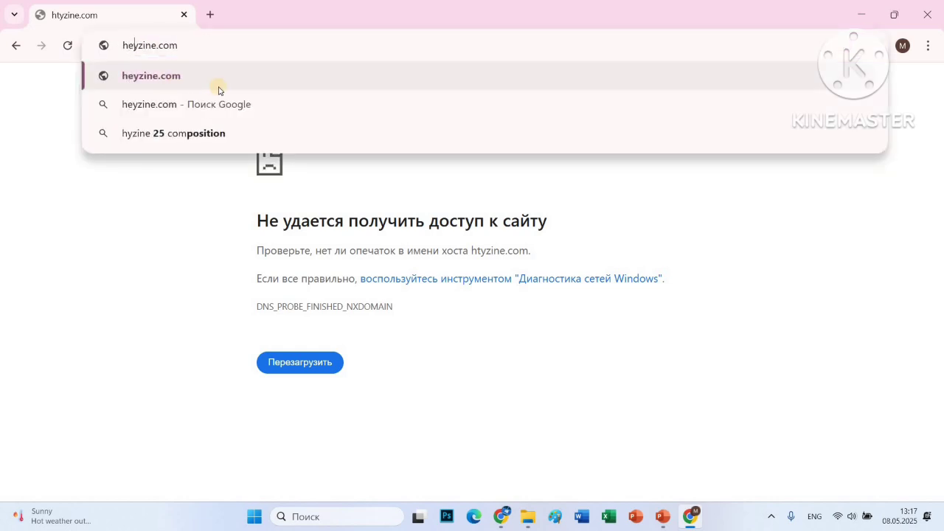
{"action": "key", "text": "Return"}
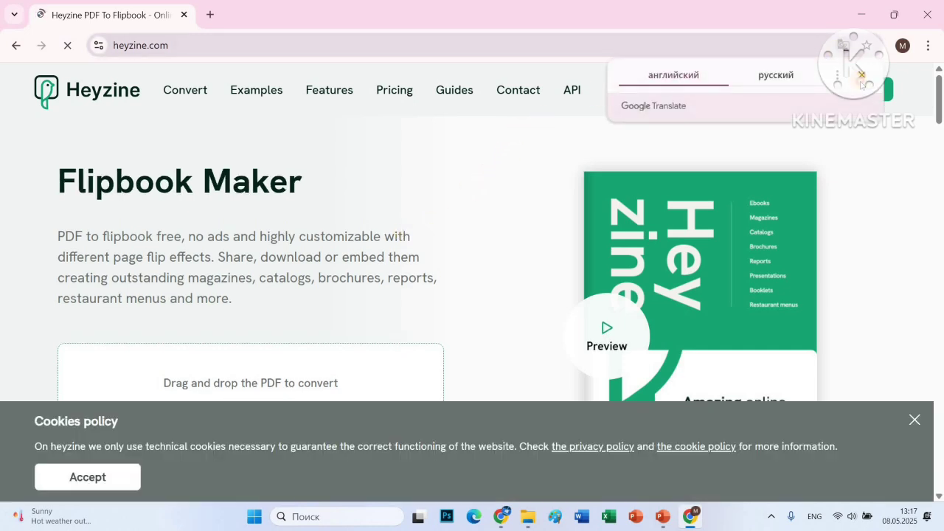
Translate the Heyzine home page from English into Russian
{"action": "left_click", "coordinate": [845, 49]}
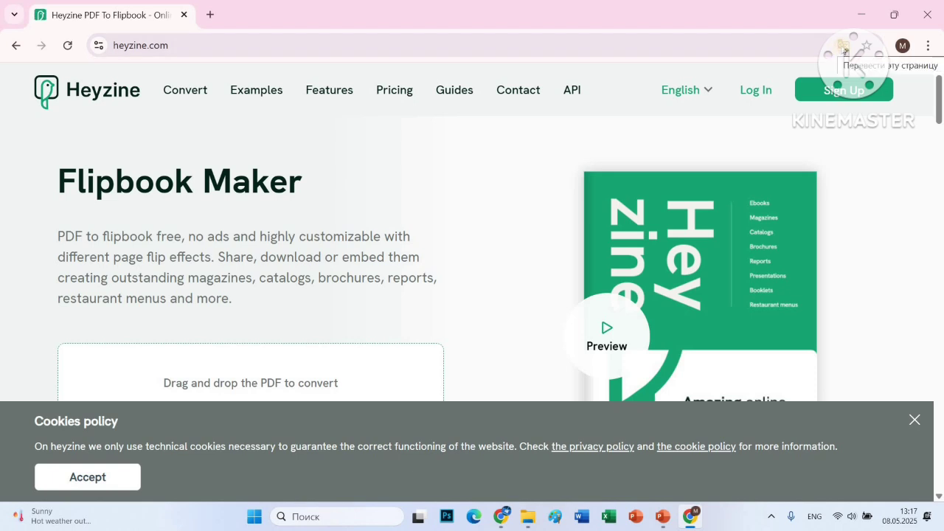
{"action": "left_click", "coordinate": [844, 48]}
{"action": "left_click", "coordinate": [742, 78]}
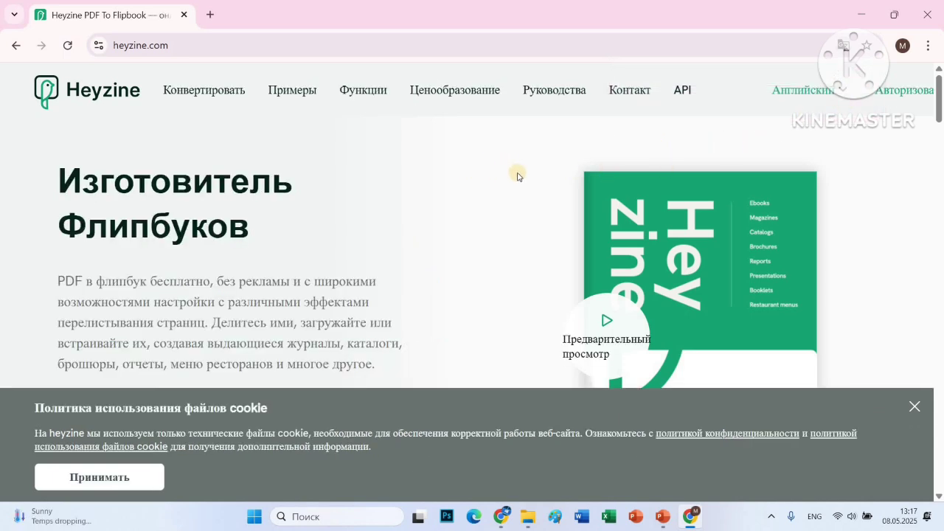
Log in to Heyzine with the listed Google account and approve the sign-in
{"action": "left_click", "coordinate": [893, 96]}
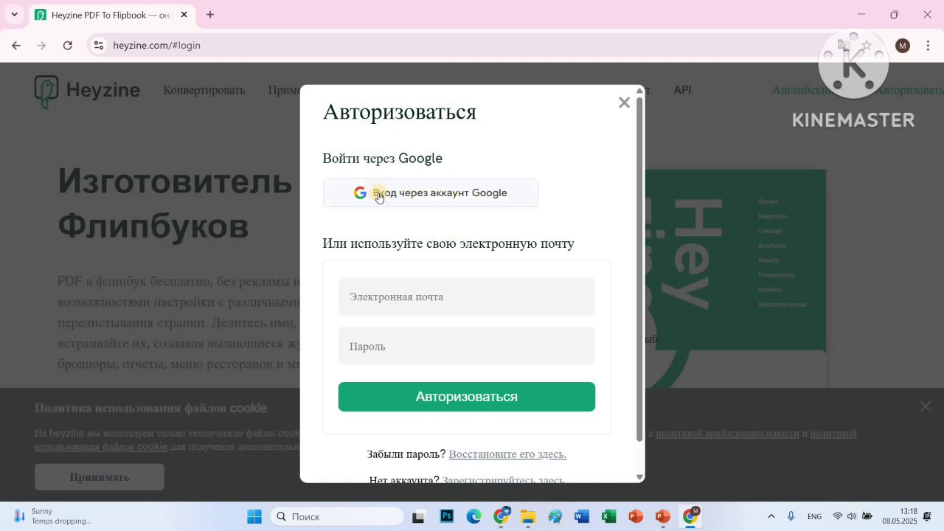
{"action": "left_click", "coordinate": [445, 196]}
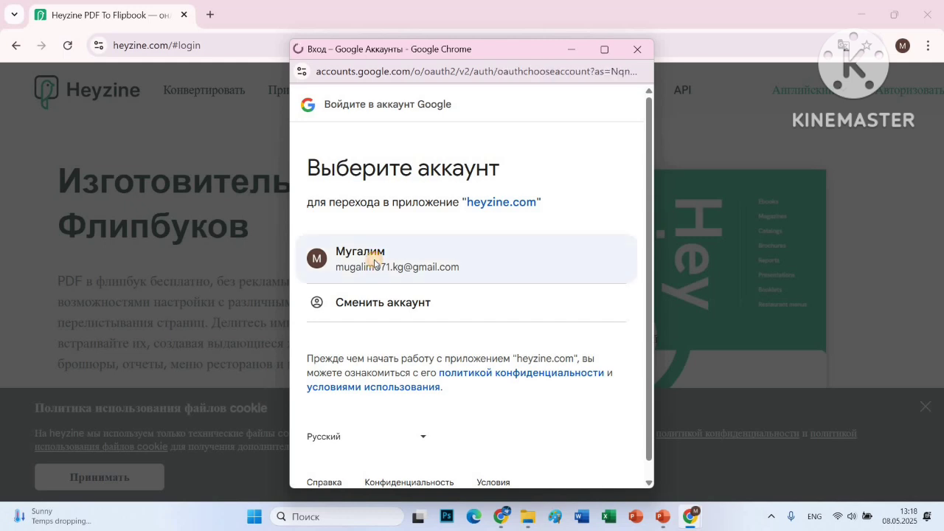
{"action": "left_click", "coordinate": [374, 264]}
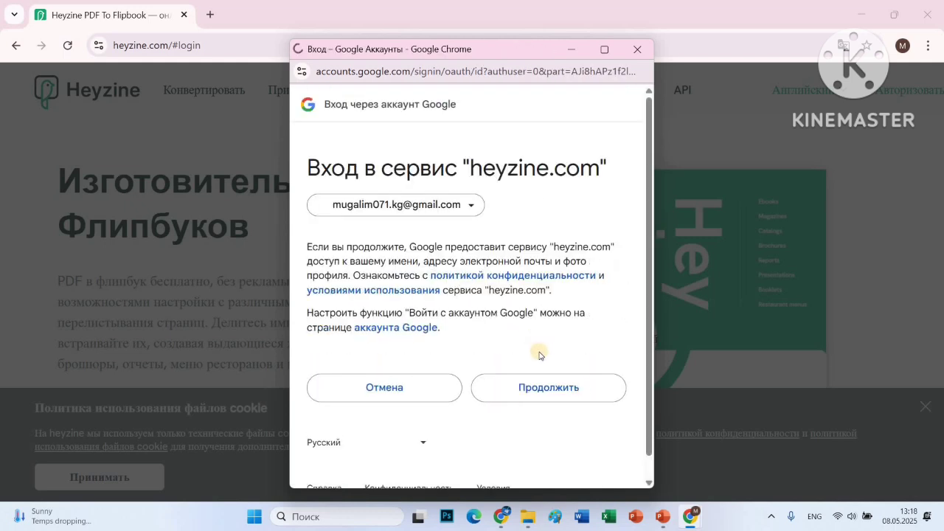
{"action": "left_click", "coordinate": [555, 391]}
{"action": "left_click", "coordinate": [554, 388]}
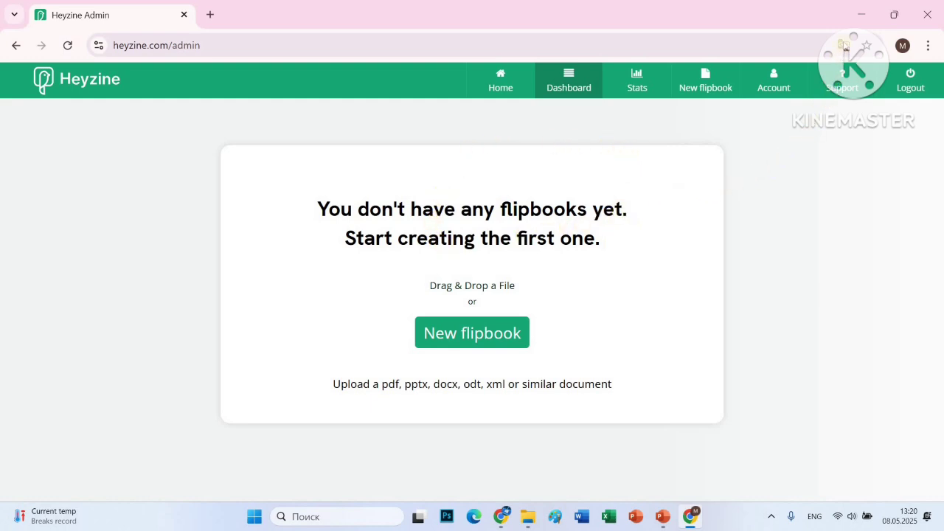
Translate the Heyzine dashboard into Russian and dismiss the translation pop-up
{"action": "left_click", "coordinate": [843, 45]}
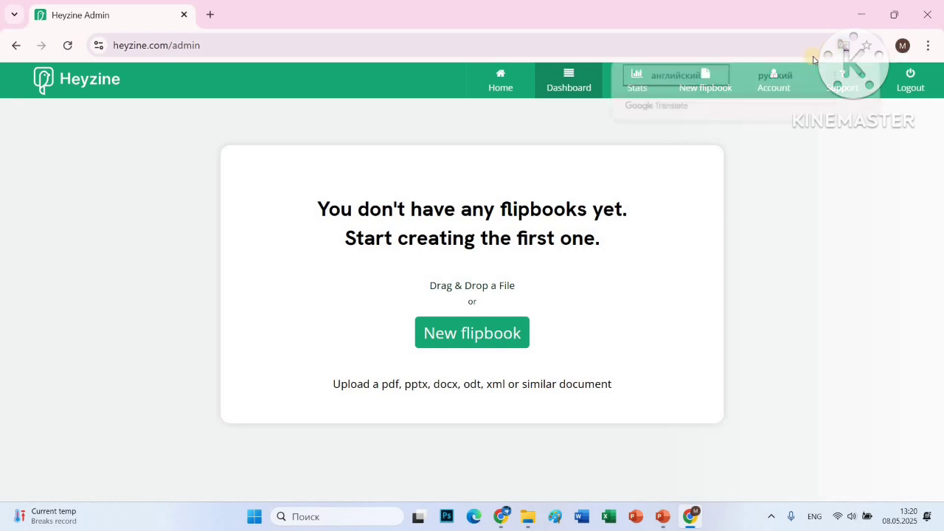
{"action": "left_click", "coordinate": [775, 75]}
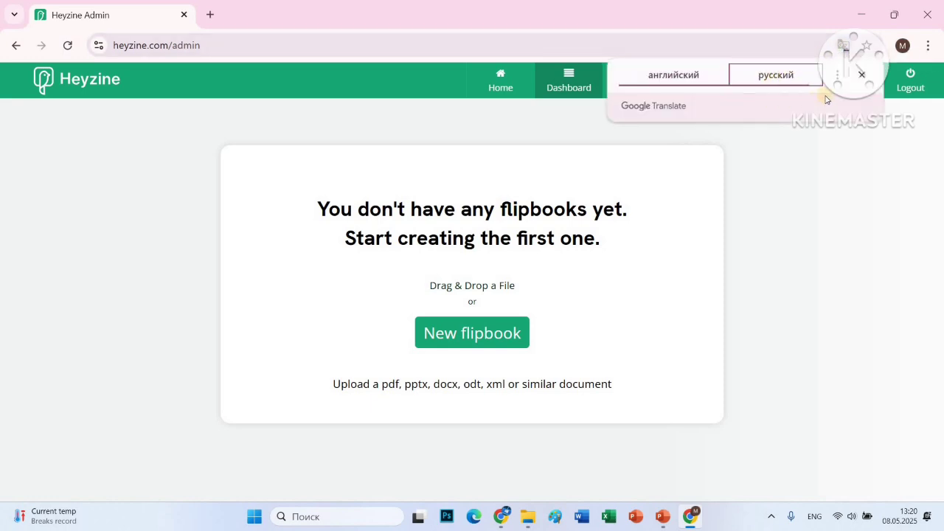
{"action": "left_click", "coordinate": [862, 77]}
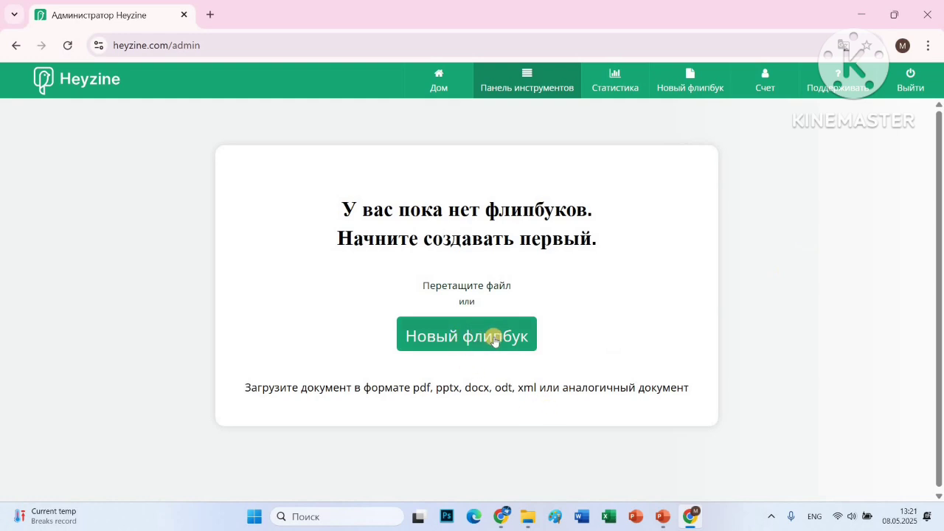
Create a new flipbook by uploading the PDF on the qualities of an ideal teacher from the Documents folder
{"action": "left_click", "coordinate": [688, 85]}
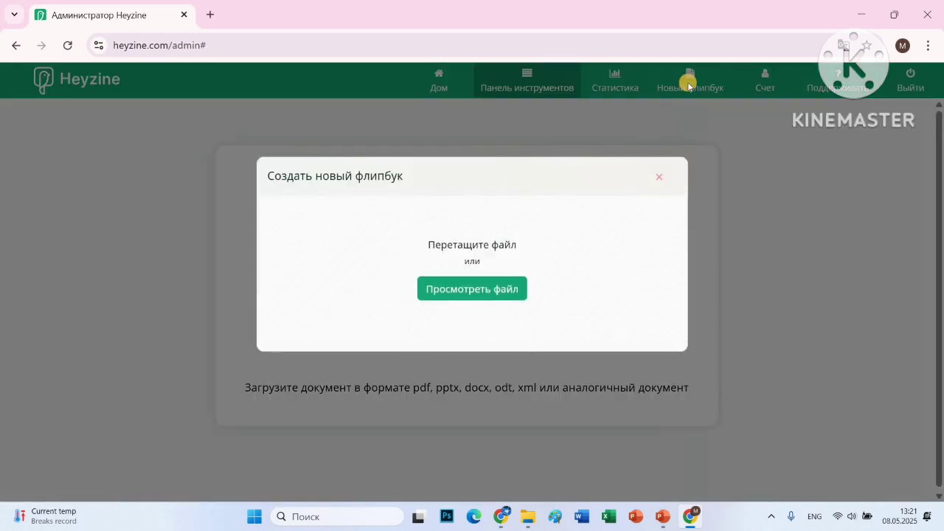
{"action": "left_click", "coordinate": [477, 289]}
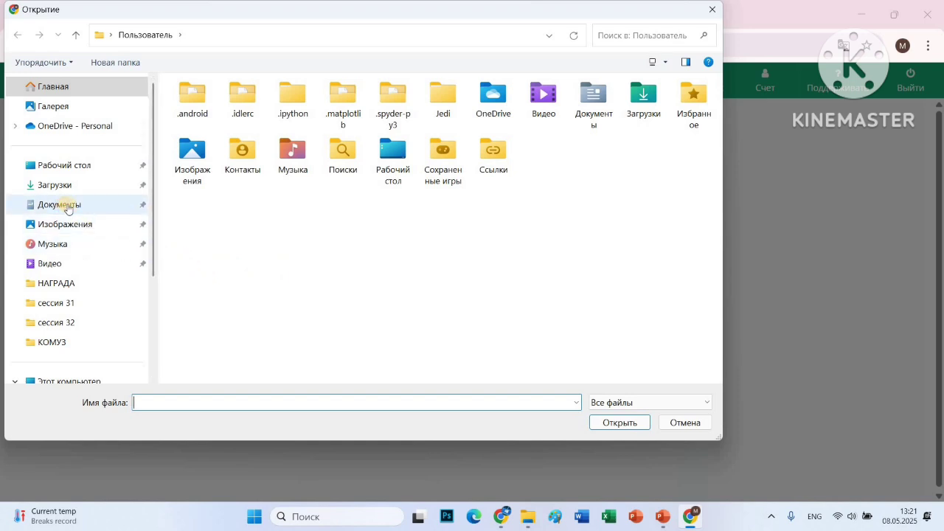
{"action": "left_click", "coordinate": [63, 207]}
{"action": "scroll", "coordinate": [544, 269], "scroll_direction": "right", "scroll_amount": 3}
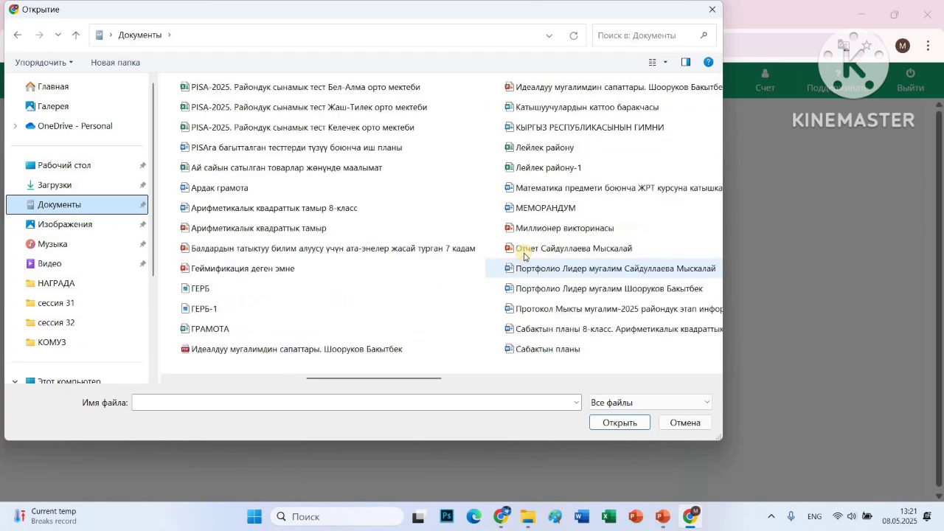
{"action": "left_click", "coordinate": [309, 351]}
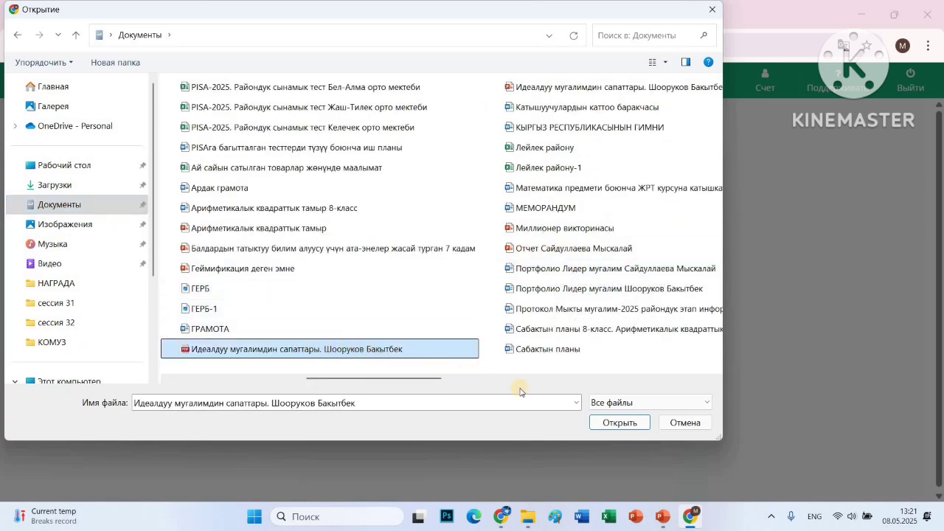
{"action": "left_click", "coordinate": [620, 422]}
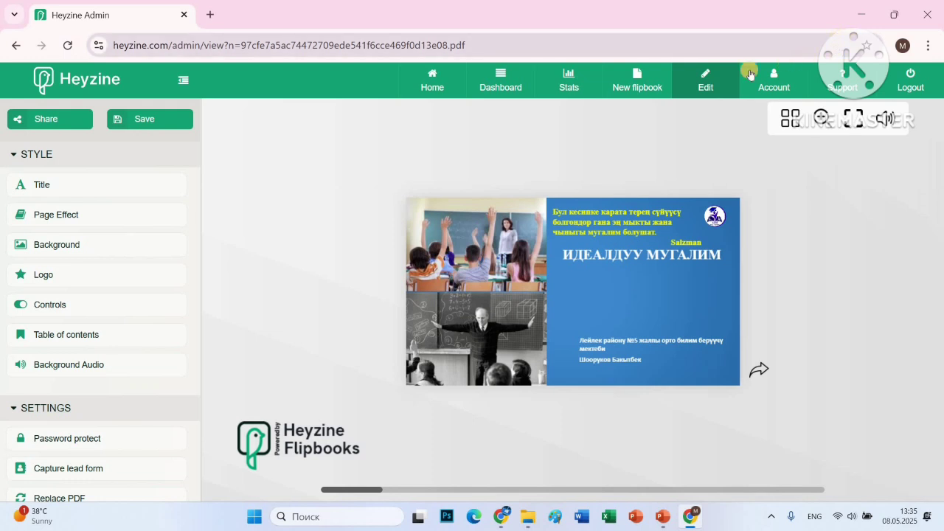
Translate the flipbook editor into Russian and save "Идеалдуу мугалим" as the flipbook's title
{"action": "right_click", "coordinate": [295, 248]}
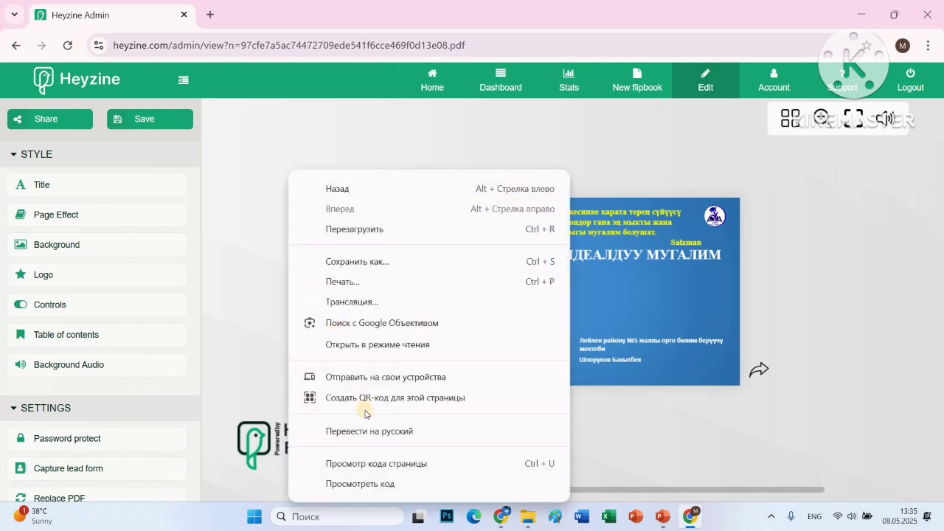
{"action": "left_click", "coordinate": [373, 431]}
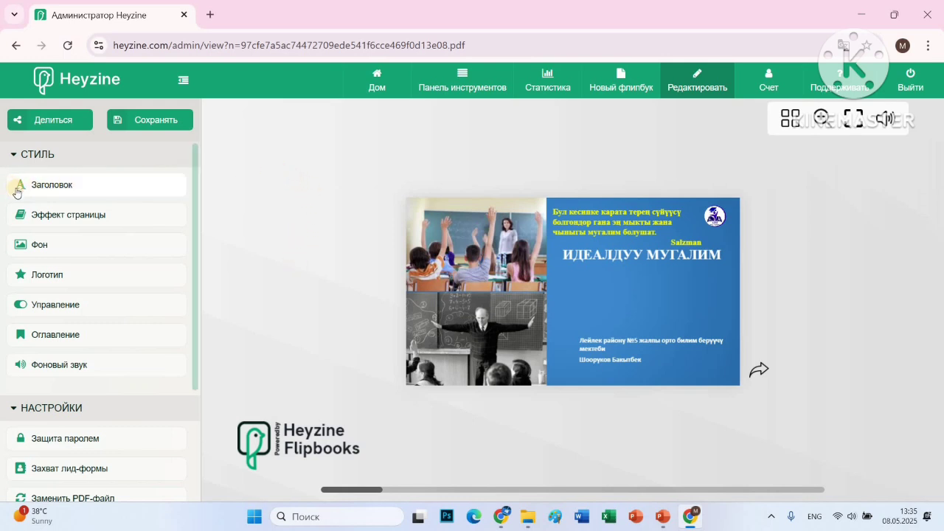
{"action": "left_click", "coordinate": [52, 188]}
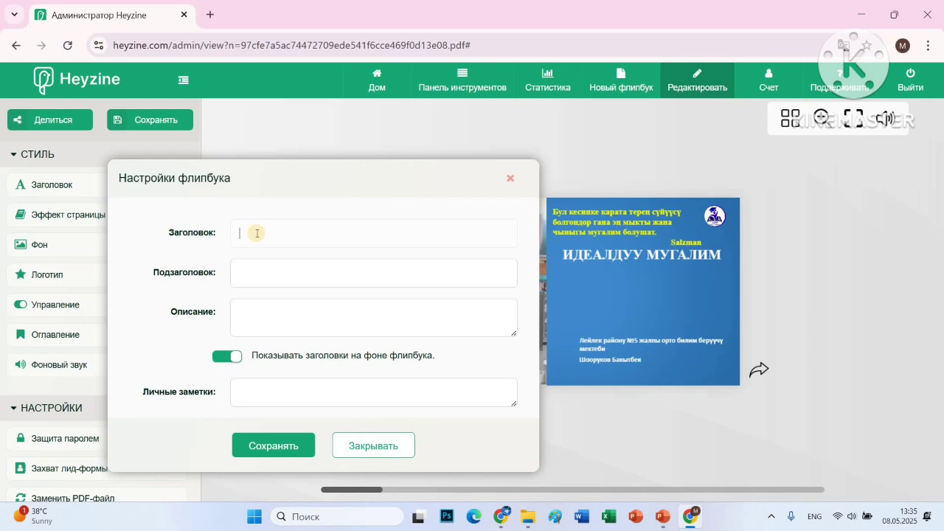
{"action": "type", "text": "В"}
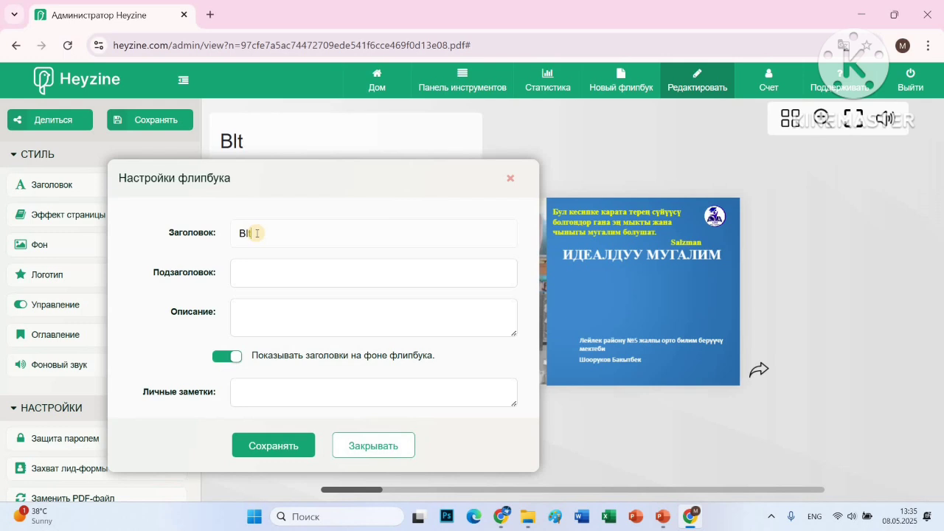
{"action": "key", "text": "BackSpace"}
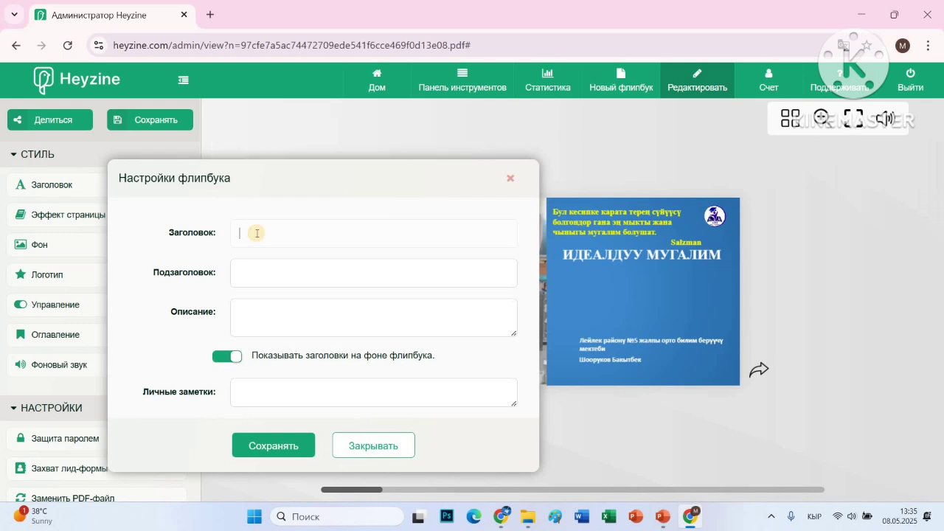
{"action": "type", "text": "Идеалд"}
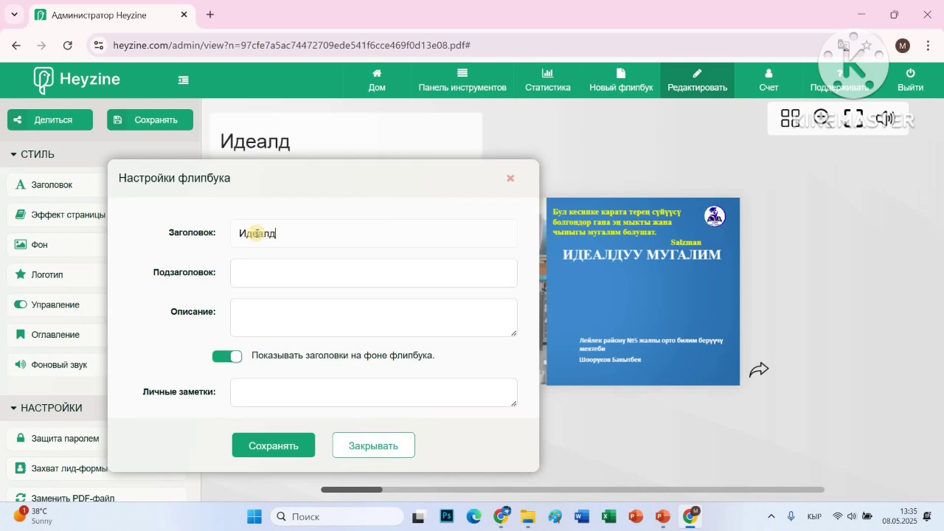
{"action": "type", "text": "уу мугалим"}
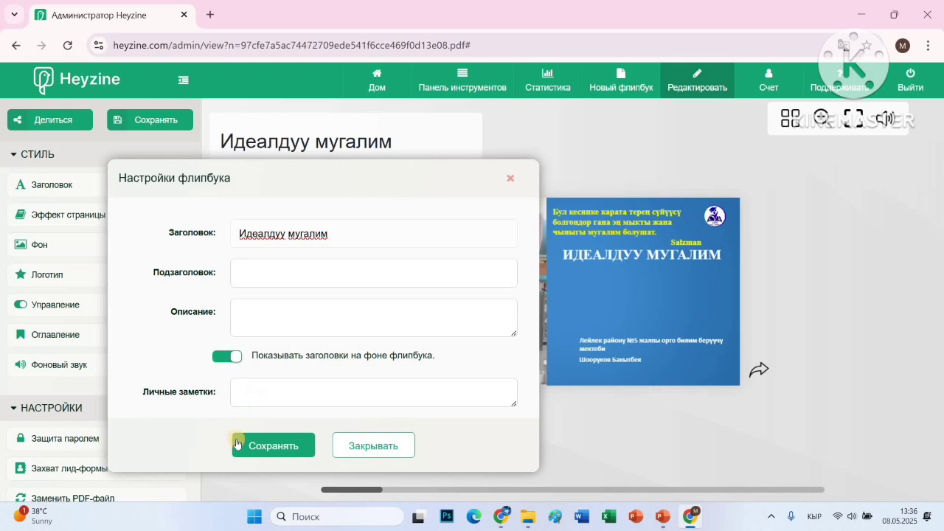
{"action": "left_click", "coordinate": [279, 450]}
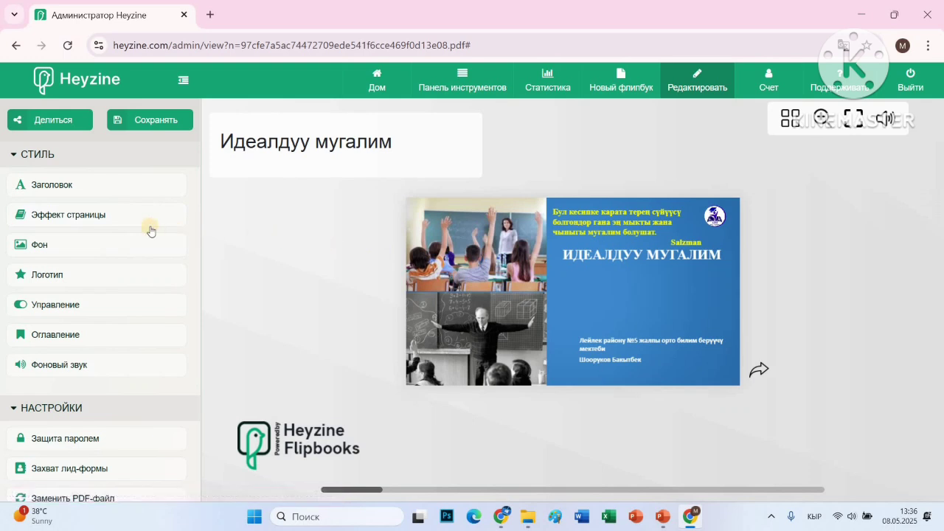
Try the Книга and Блокнот page effects on the flipbook and set the effect back to Журнал
{"action": "left_click", "coordinate": [64, 216]}
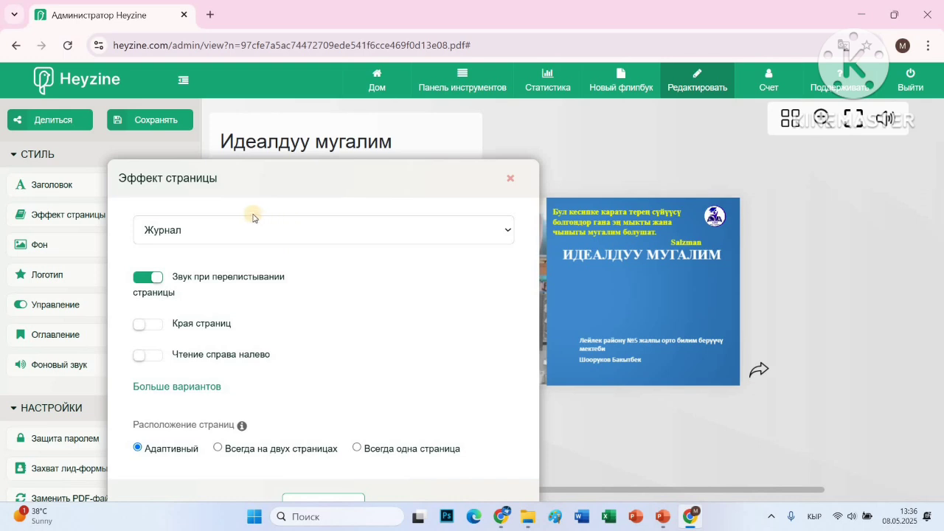
{"action": "left_click", "coordinate": [187, 234]}
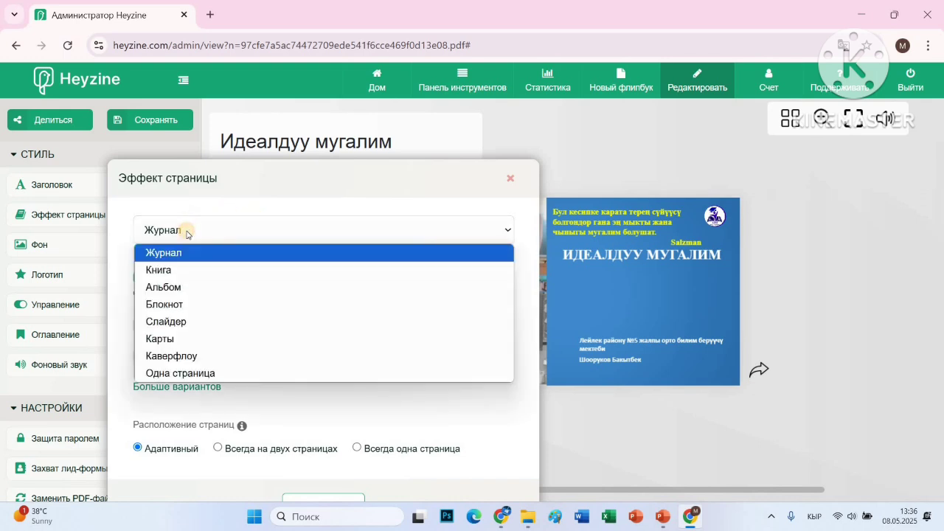
{"action": "left_click", "coordinate": [169, 270]}
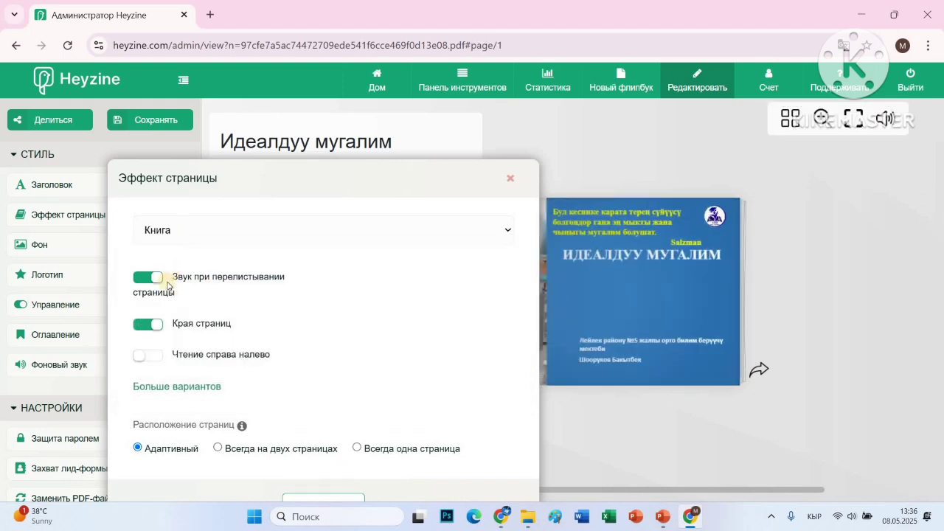
{"action": "left_click", "coordinate": [170, 236]}
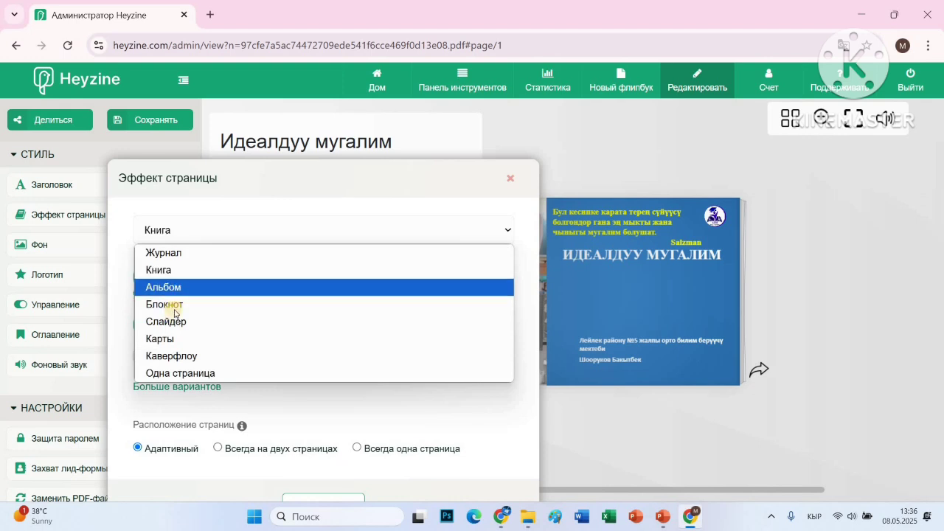
{"action": "left_click", "coordinate": [174, 303]}
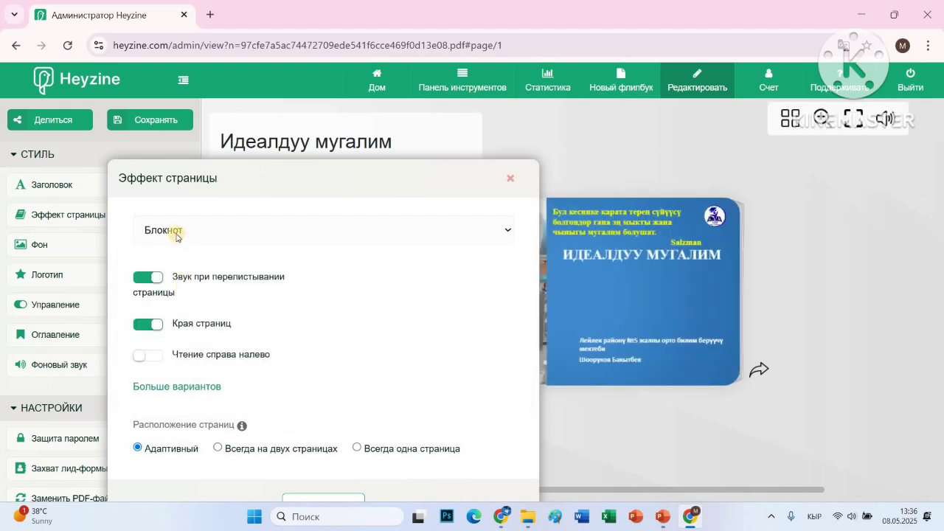
{"action": "left_click", "coordinate": [171, 242]}
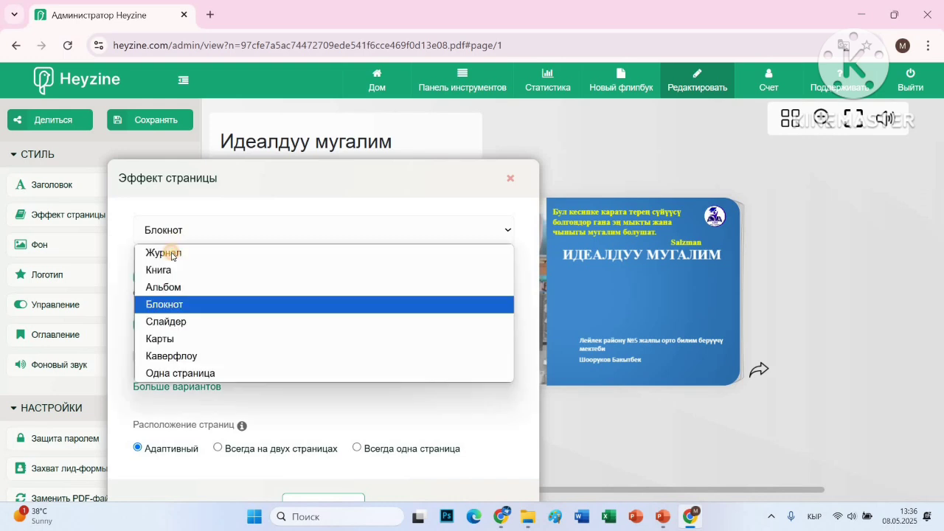
{"action": "left_click", "coordinate": [178, 251]}
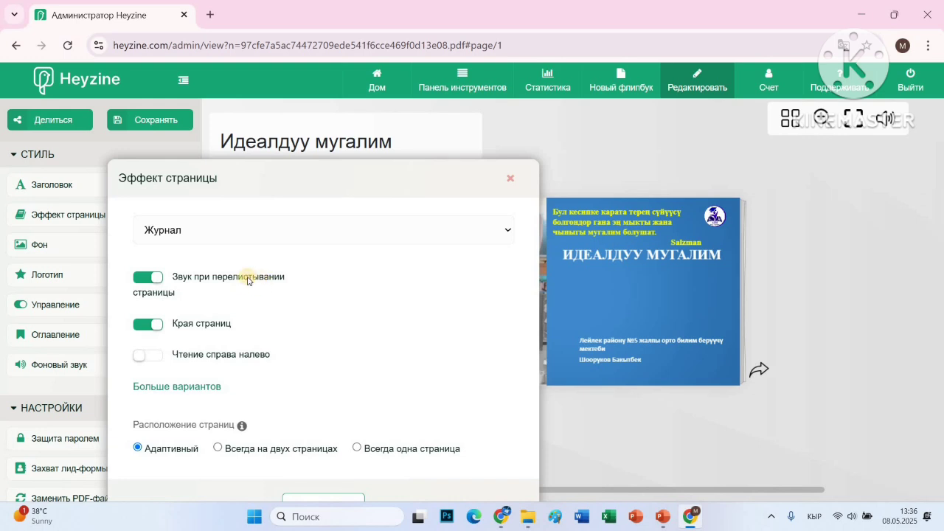
Try the flipbook without the page-turn sound and without page edges, and switch both options back on
{"action": "left_click", "coordinate": [159, 278]}
{"action": "left_click", "coordinate": [149, 279]}
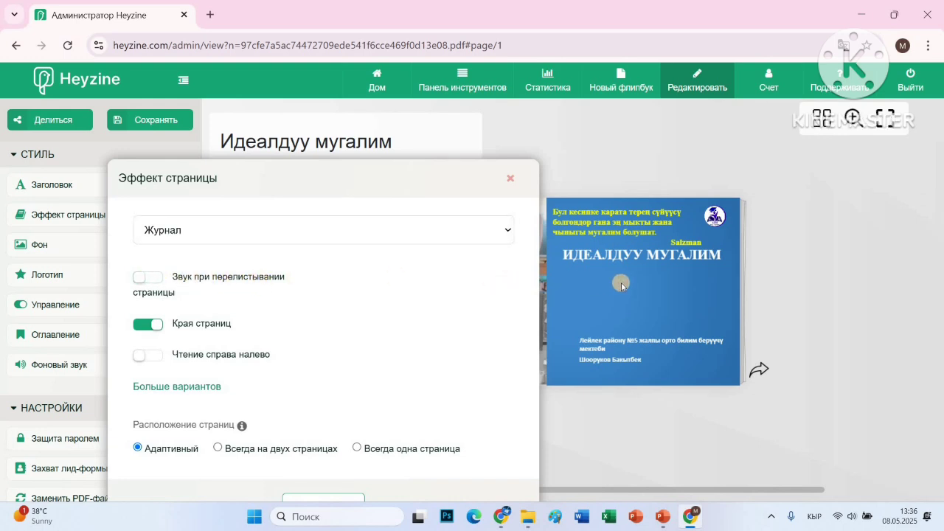
{"action": "left_click", "coordinate": [151, 282]}
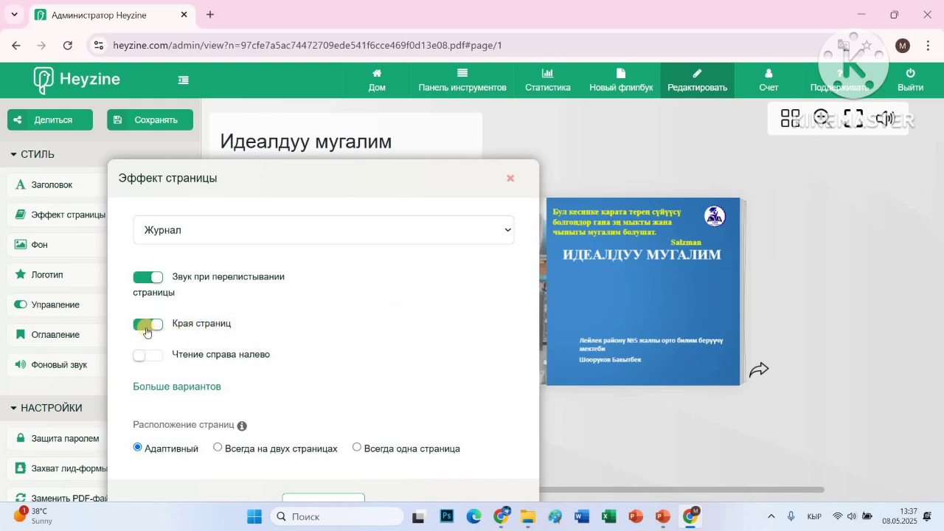
{"action": "left_click", "coordinate": [183, 329]}
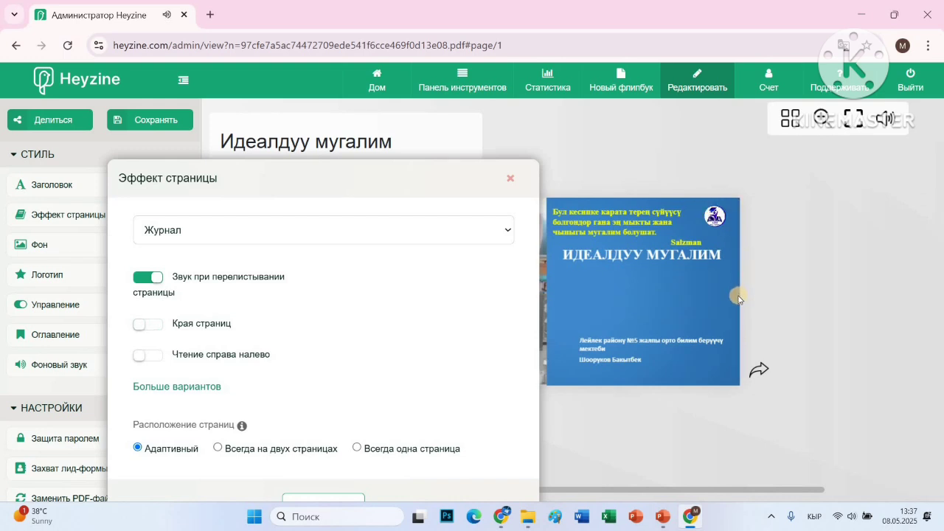
{"action": "left_click", "coordinate": [150, 330]}
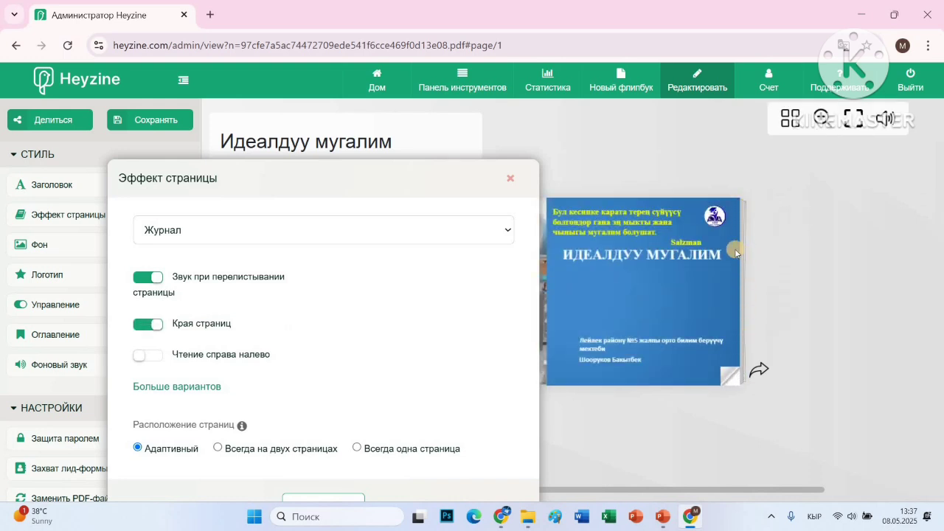
Try right-to-left reading and the two-page and single-page layouts, restore left-to-right reading with the adaptive layout, and close the page effect settings
{"action": "left_click", "coordinate": [146, 359]}
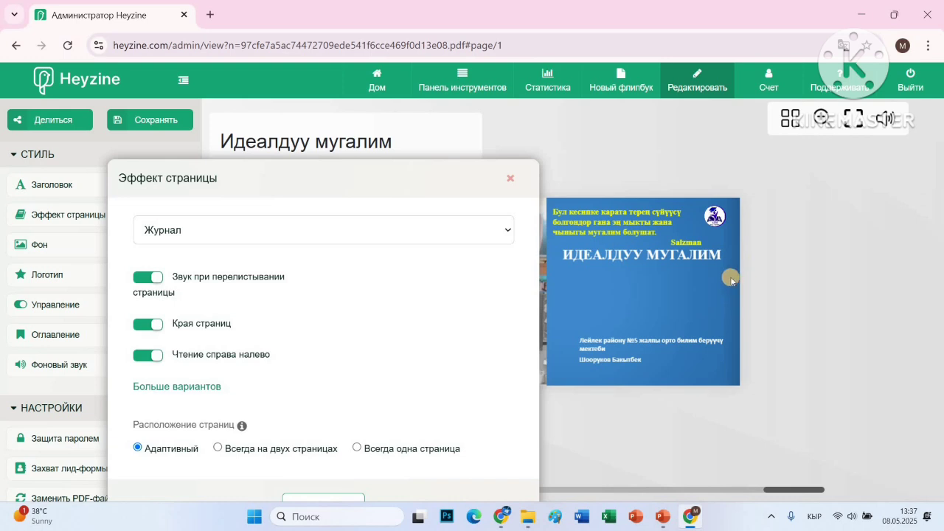
{"action": "left_click", "coordinate": [146, 357]}
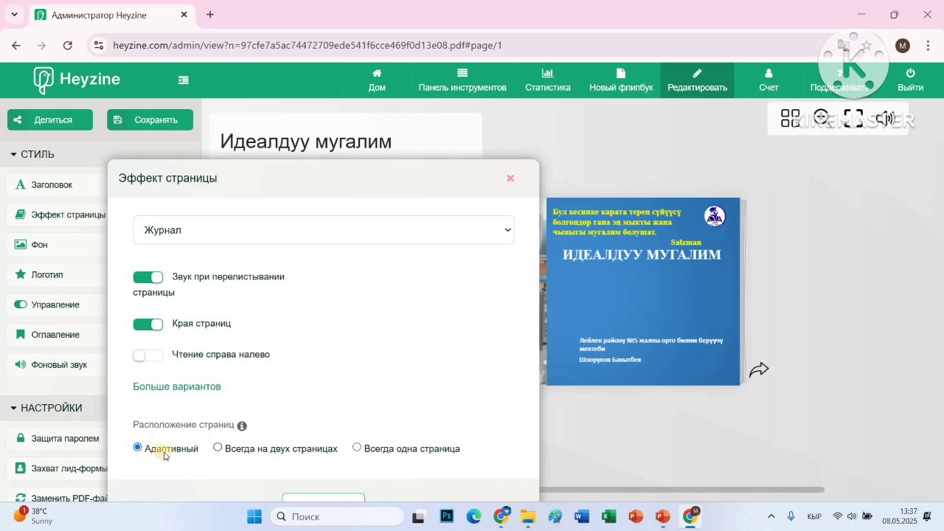
{"action": "left_click", "coordinate": [219, 451]}
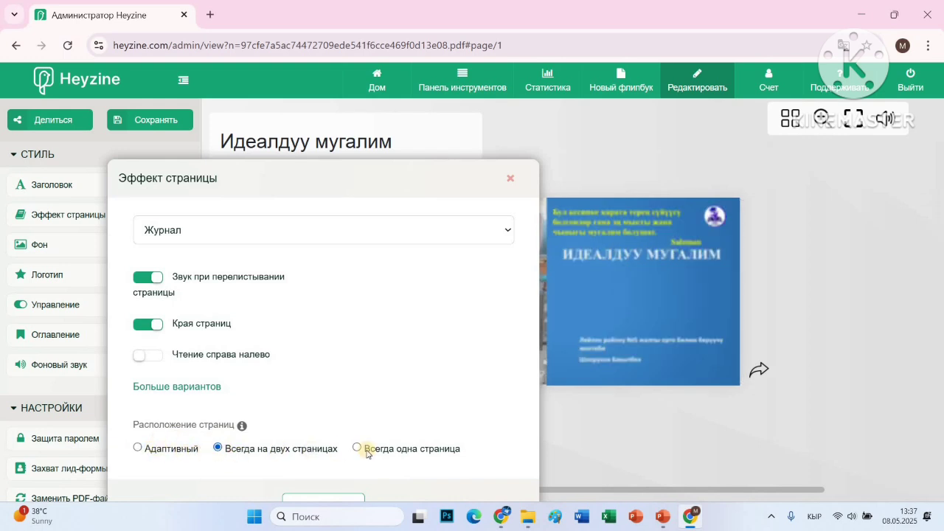
{"action": "left_click", "coordinate": [356, 448]}
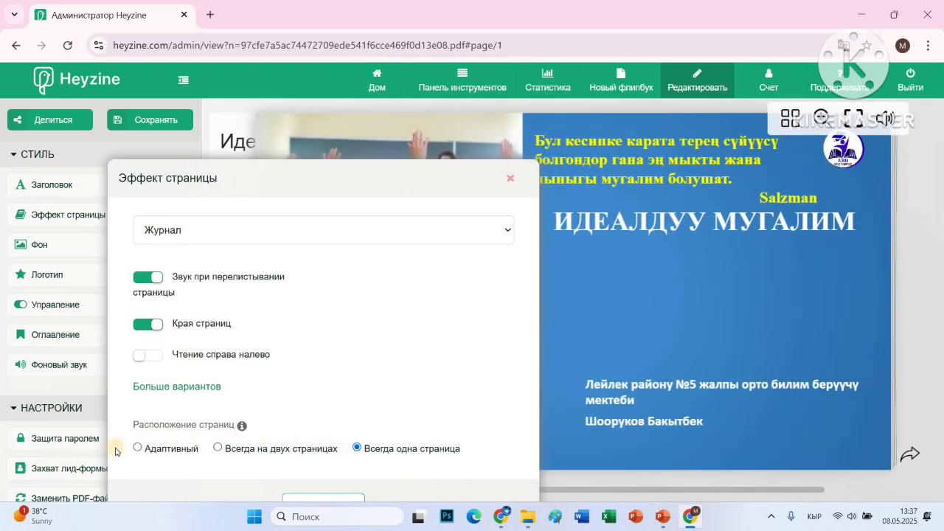
{"action": "left_click", "coordinate": [137, 449]}
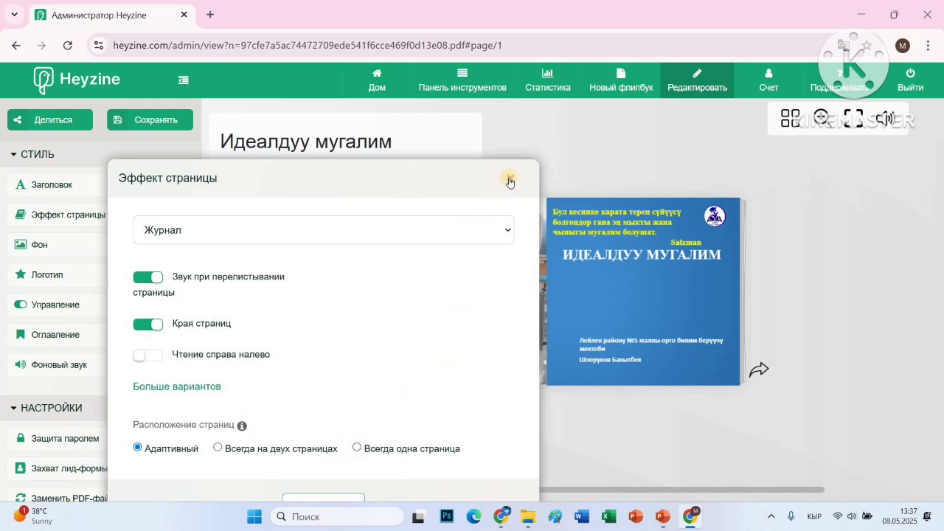
{"action": "left_click", "coordinate": [511, 179]}
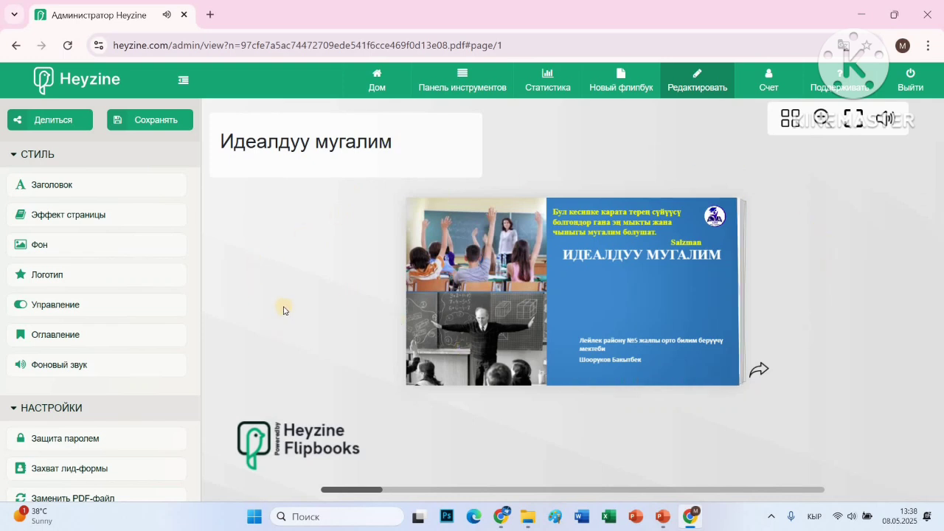
Browse the flipbook's background images and apply the multicoloured polygon picture as the background
{"action": "left_click", "coordinate": [40, 244]}
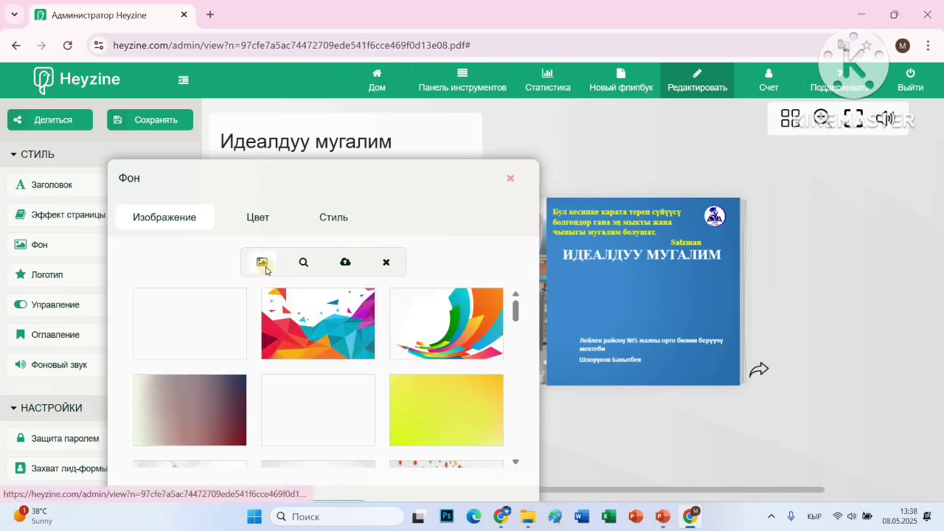
{"action": "scroll", "coordinate": [301, 338], "scroll_direction": "down", "scroll_amount": 15}
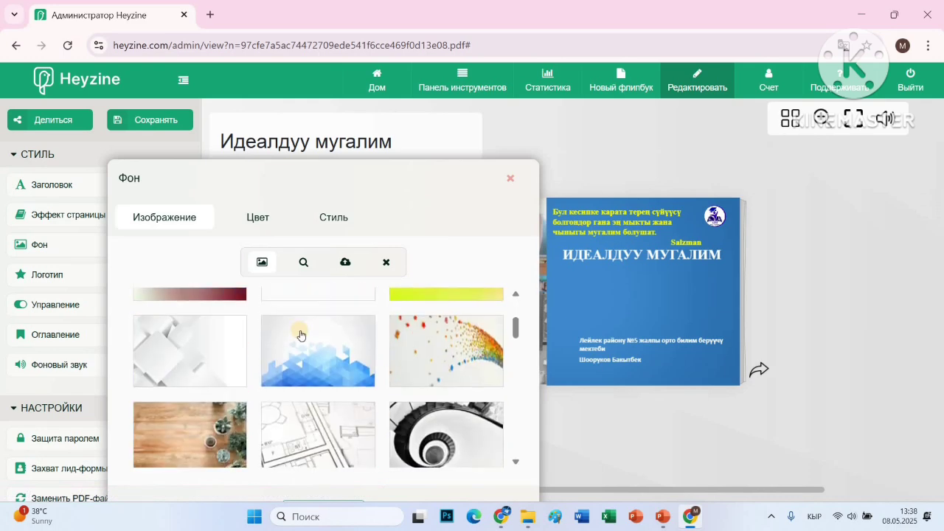
{"action": "scroll", "coordinate": [304, 342], "scroll_direction": "down", "scroll_amount": 1}
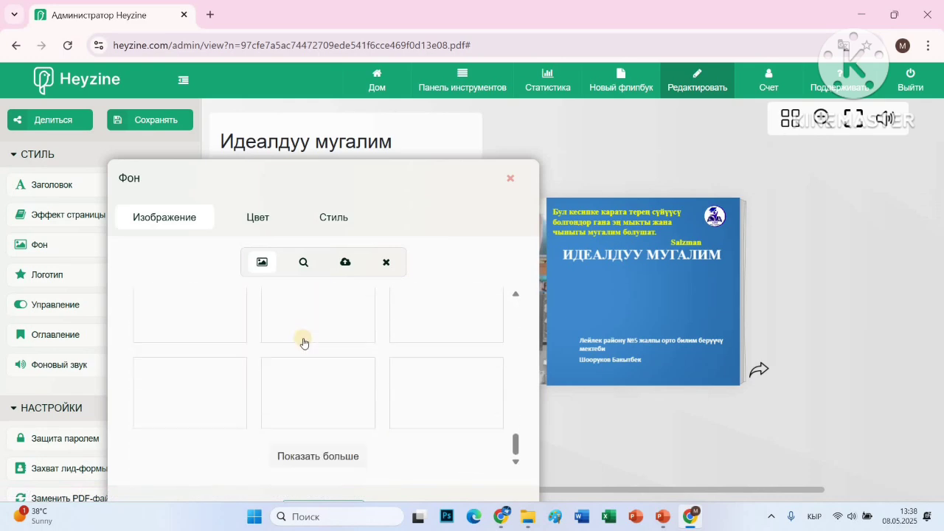
{"action": "scroll", "coordinate": [309, 336], "scroll_direction": "up", "scroll_amount": 8}
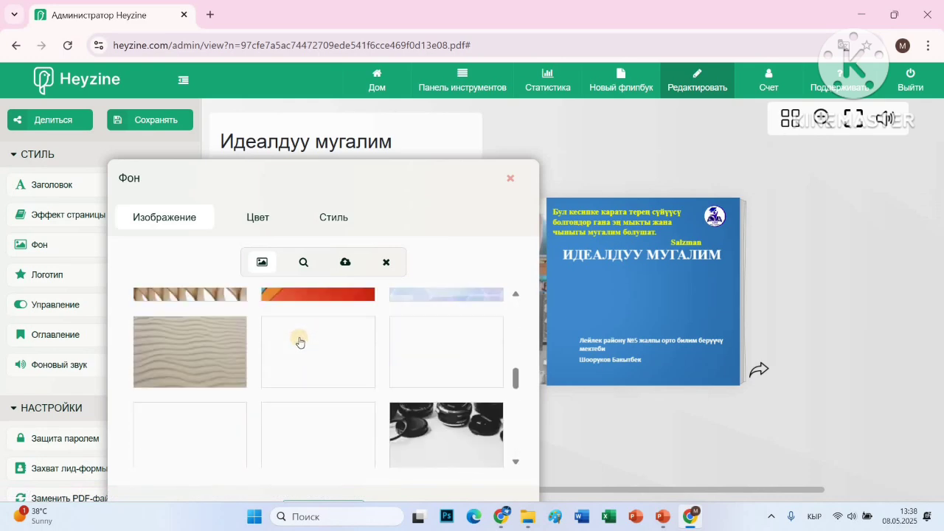
{"action": "scroll", "coordinate": [317, 330], "scroll_direction": "up", "scroll_amount": 2}
{"action": "left_click", "coordinate": [322, 323]}
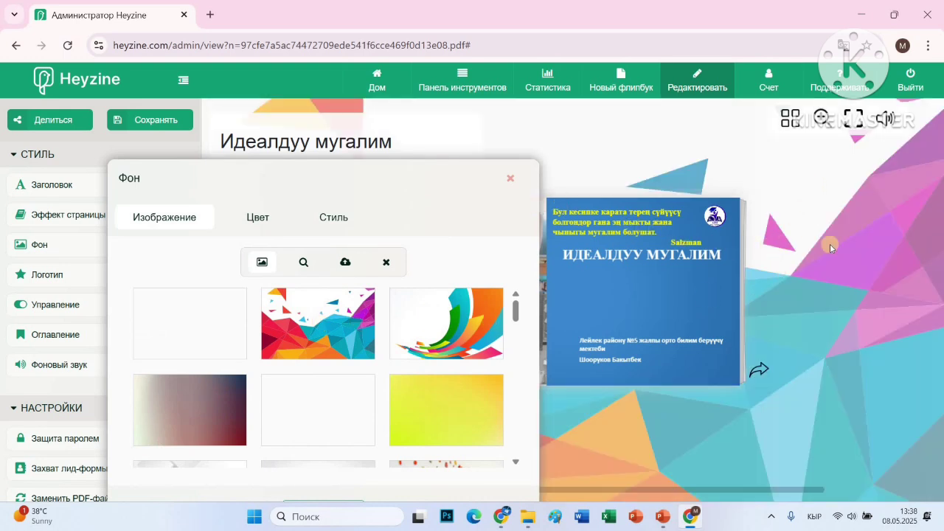
Close the background settings and look at the flipbook's background sound upload options without adding audio
{"action": "left_click", "coordinate": [512, 181]}
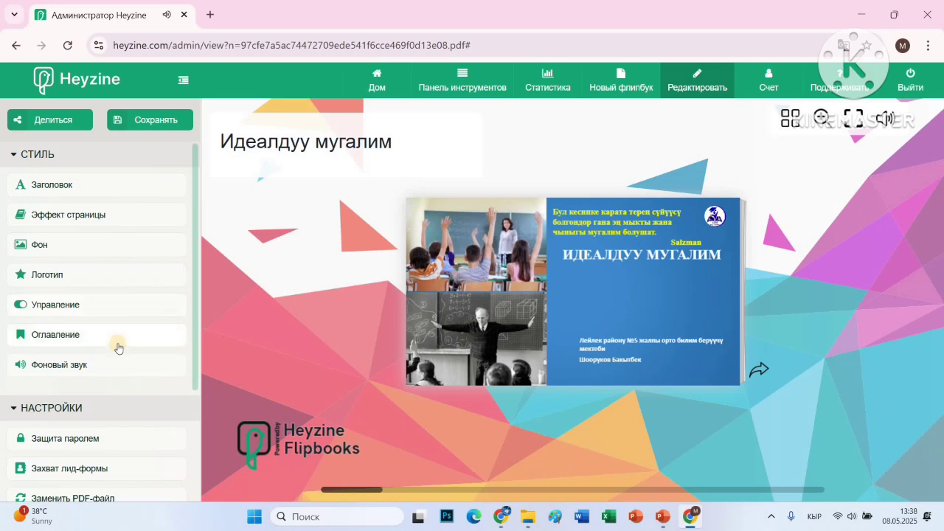
{"action": "left_click", "coordinate": [60, 367]}
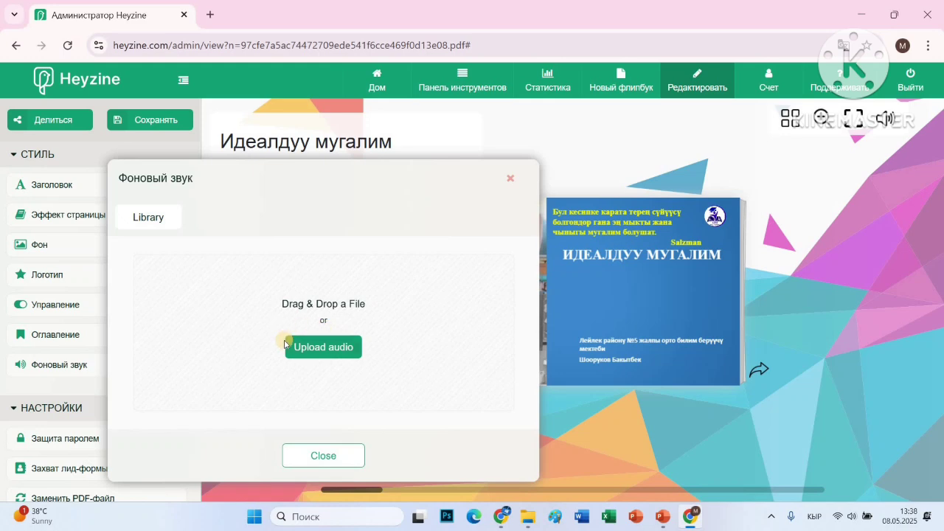
{"action": "left_click", "coordinate": [511, 180]}
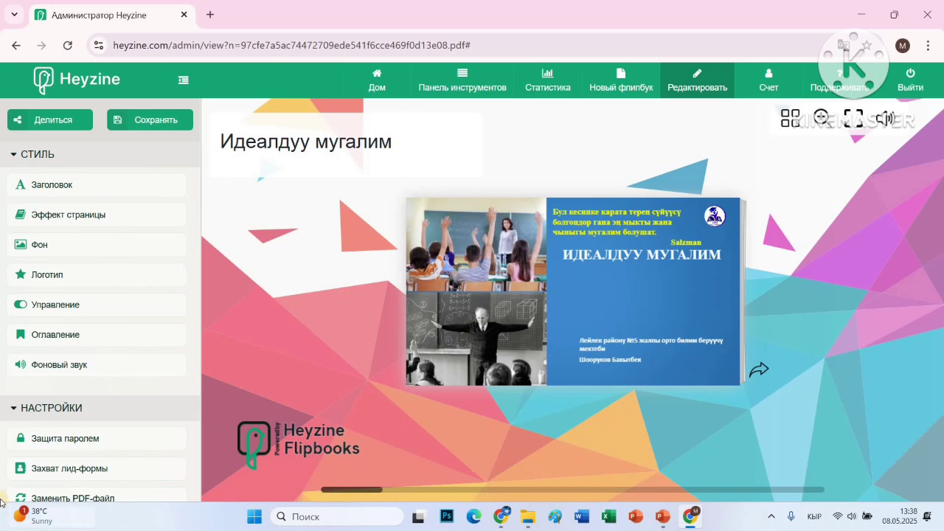
Try the Один пароль для всех password protection, switch back to Защита паролем отключена and save the setting
{"action": "scroll", "coordinate": [71, 425], "scroll_direction": "down", "scroll_amount": 2}
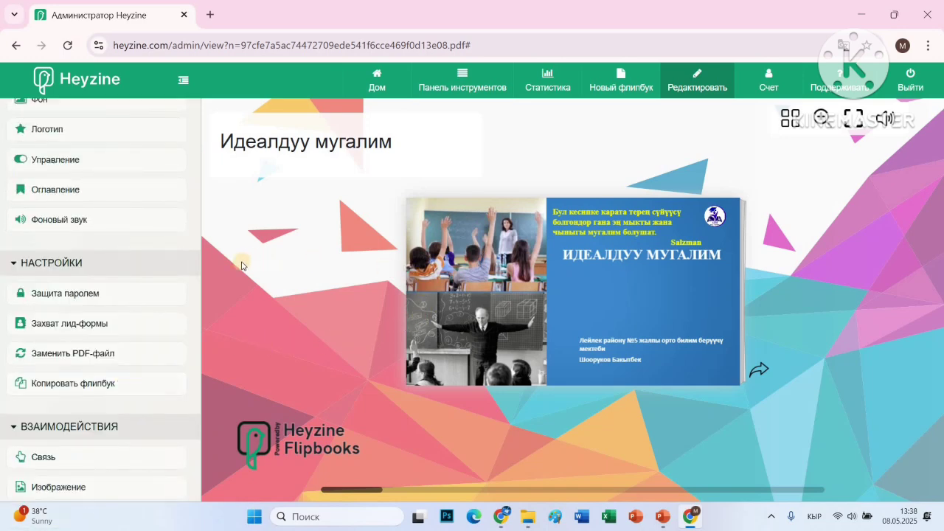
{"action": "left_click", "coordinate": [63, 299]}
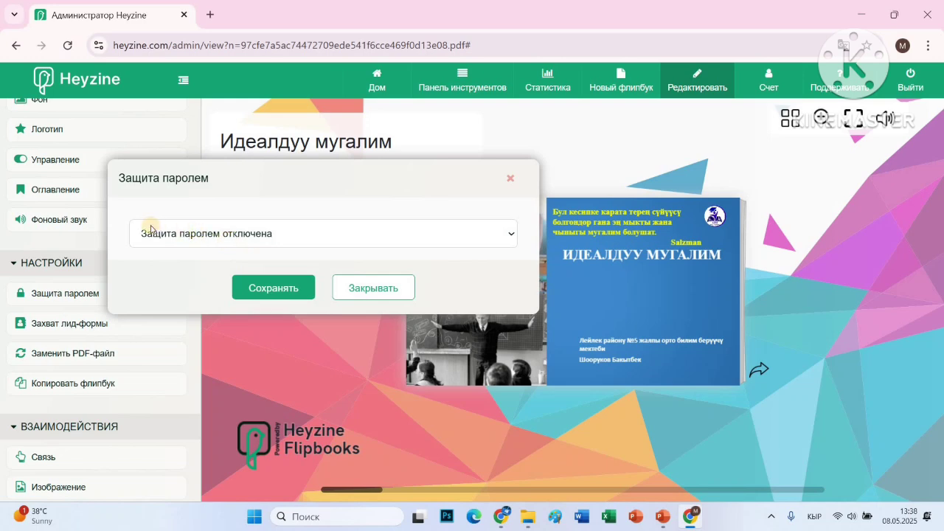
{"action": "left_click", "coordinate": [278, 236]}
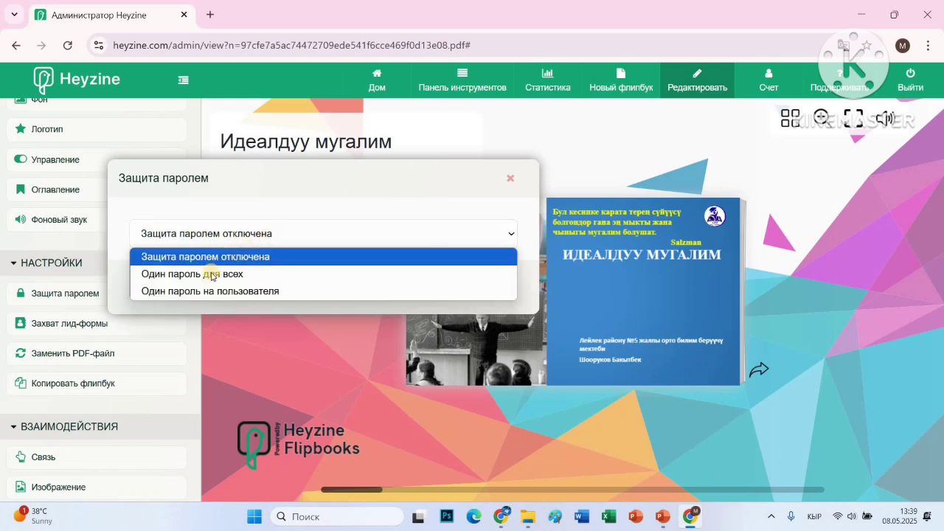
{"action": "left_click", "coordinate": [211, 272]}
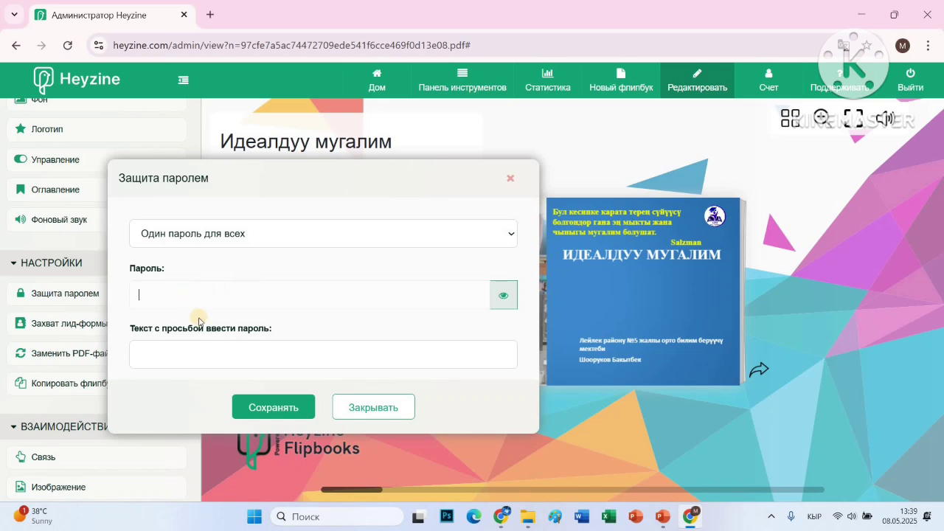
{"action": "left_click", "coordinate": [251, 236]}
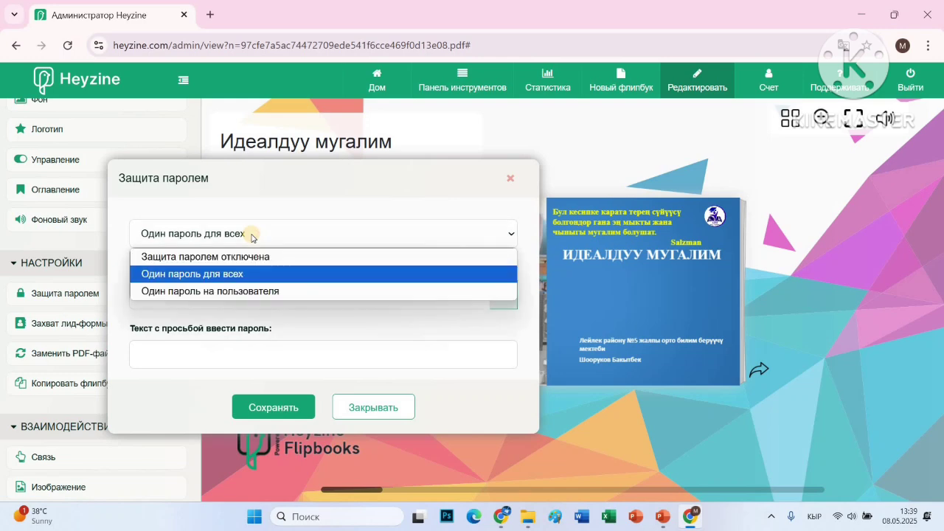
{"action": "left_click", "coordinate": [211, 258]}
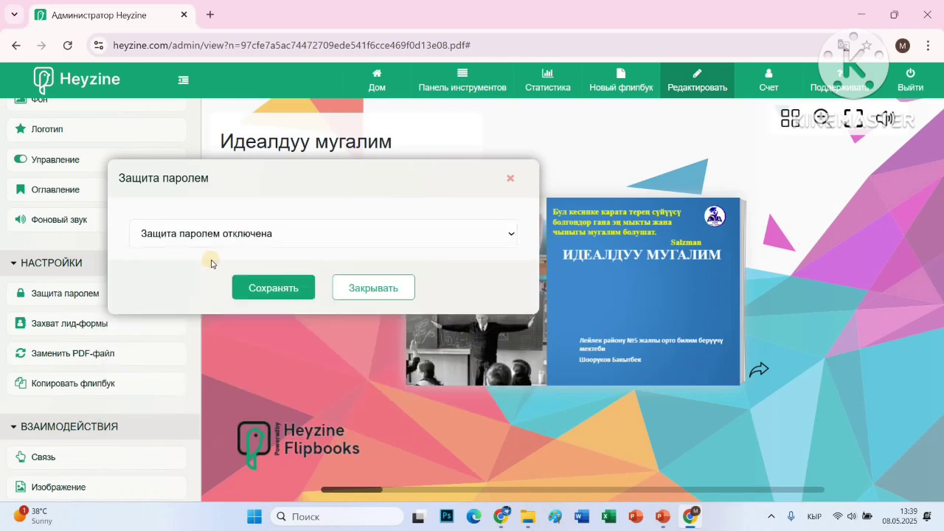
{"action": "left_click", "coordinate": [265, 288]}
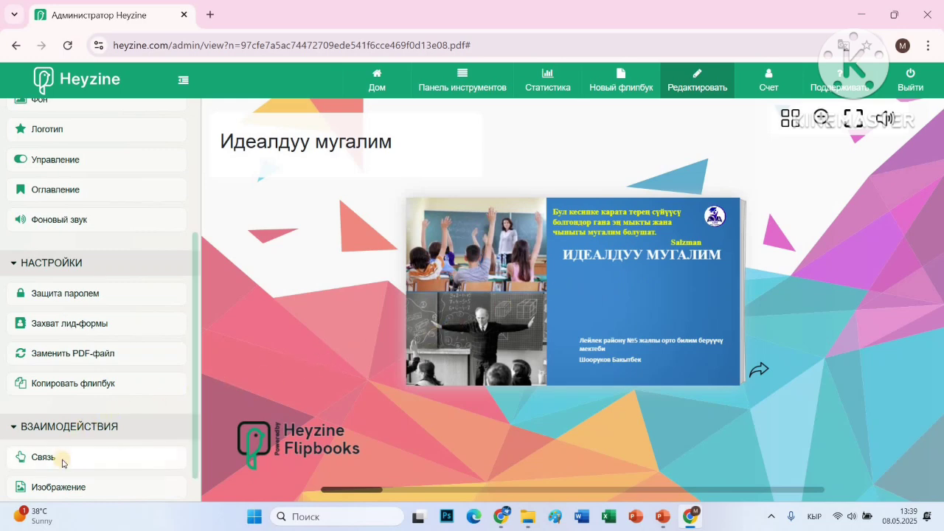
Add a video interaction area on the first page, spanning the space between the ИДЕАЛДУУ МУГАЛИМ title and the school details
{"action": "scroll", "coordinate": [64, 457], "scroll_direction": "down", "scroll_amount": 1}
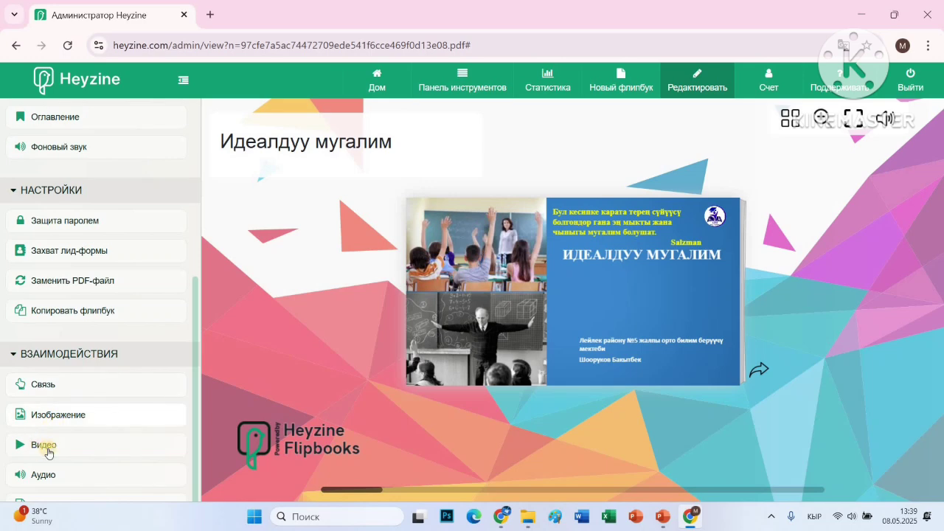
{"action": "scroll", "coordinate": [46, 474], "scroll_direction": "down", "scroll_amount": 1}
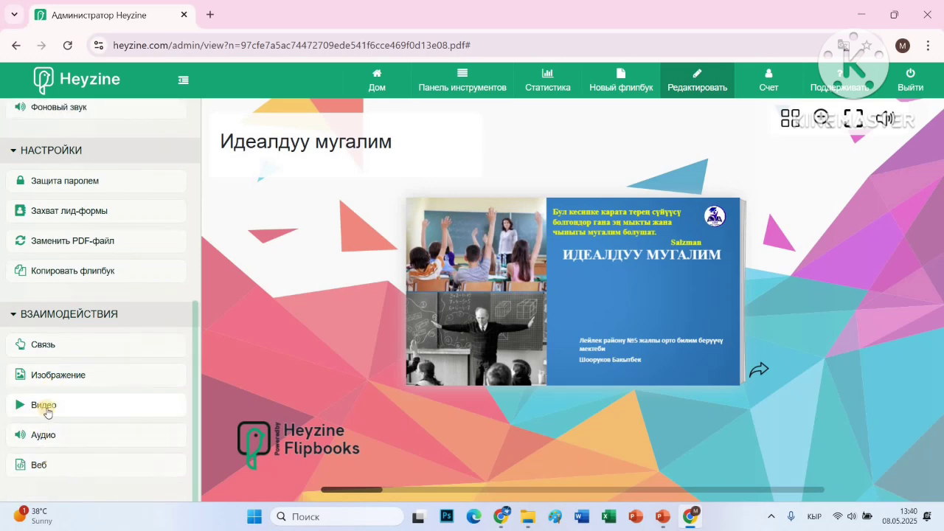
{"action": "left_click", "coordinate": [44, 408]}
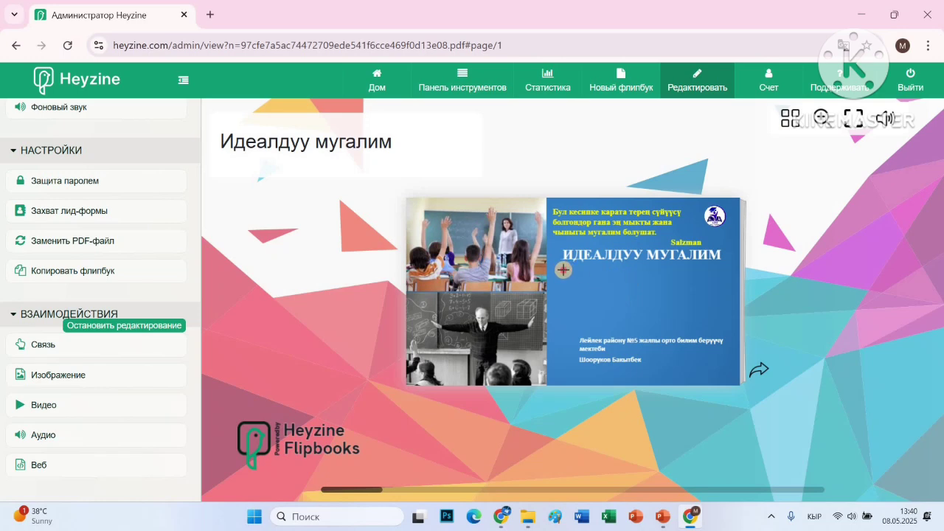
{"action": "left_click_drag", "start_coordinate": [563, 270], "coordinate": [729, 331]}
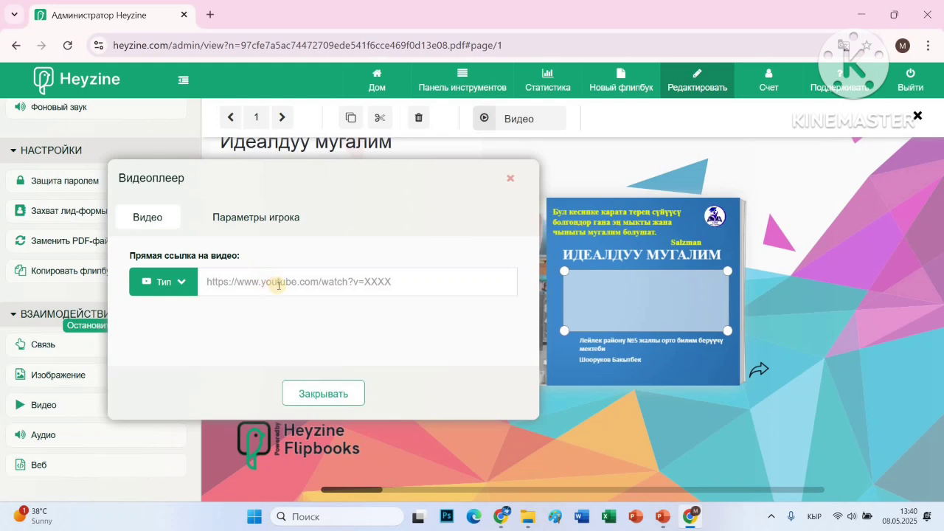
Set the video source type to Загружено, upload VID-20250326-WA0240 from the Видео folder and close the video settings
{"action": "left_click", "coordinate": [165, 286]}
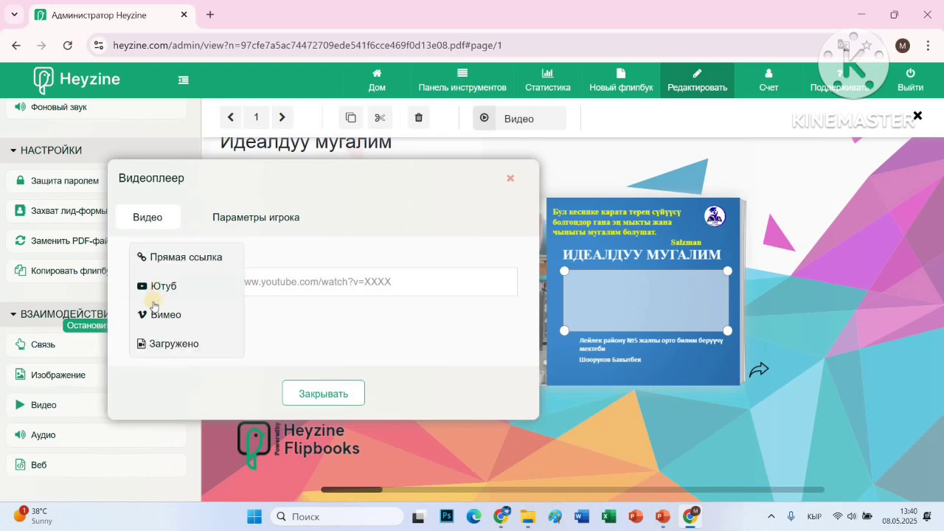
{"action": "left_click", "coordinate": [174, 344]}
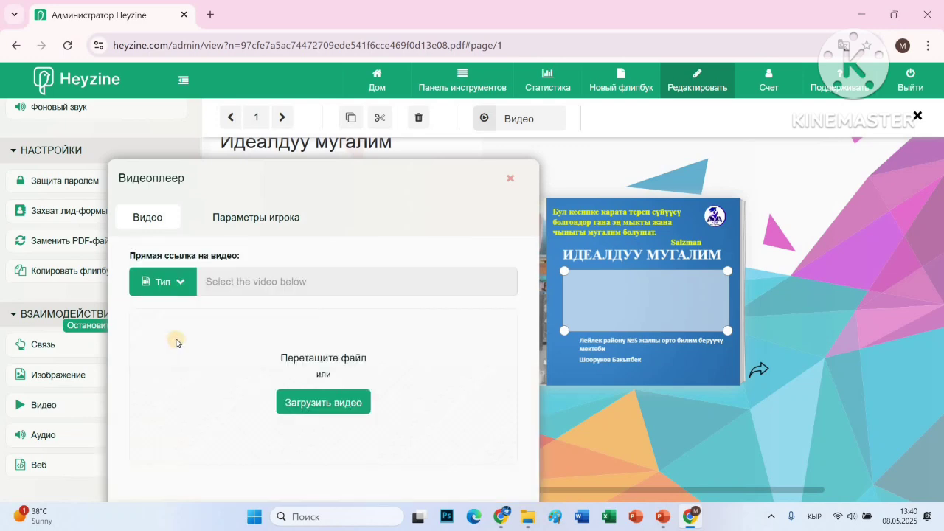
{"action": "left_click", "coordinate": [335, 400]}
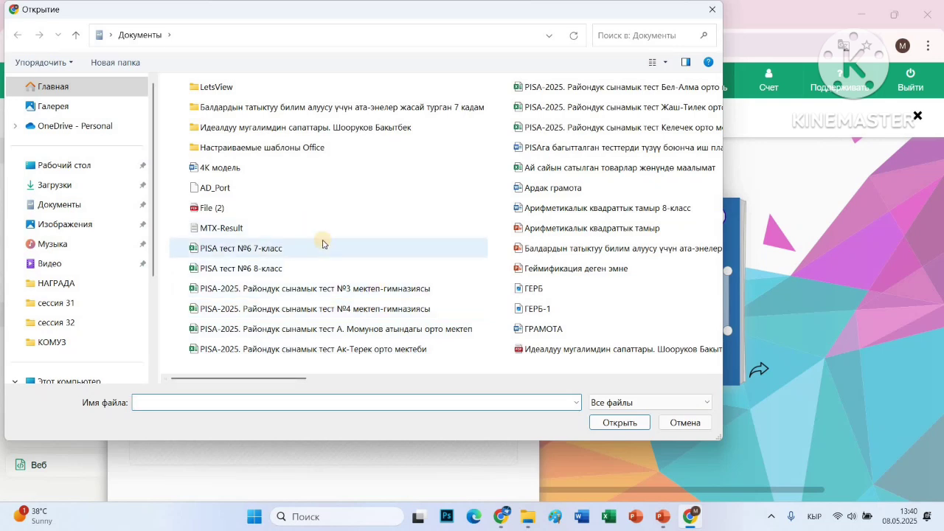
{"action": "left_click", "coordinate": [50, 266]}
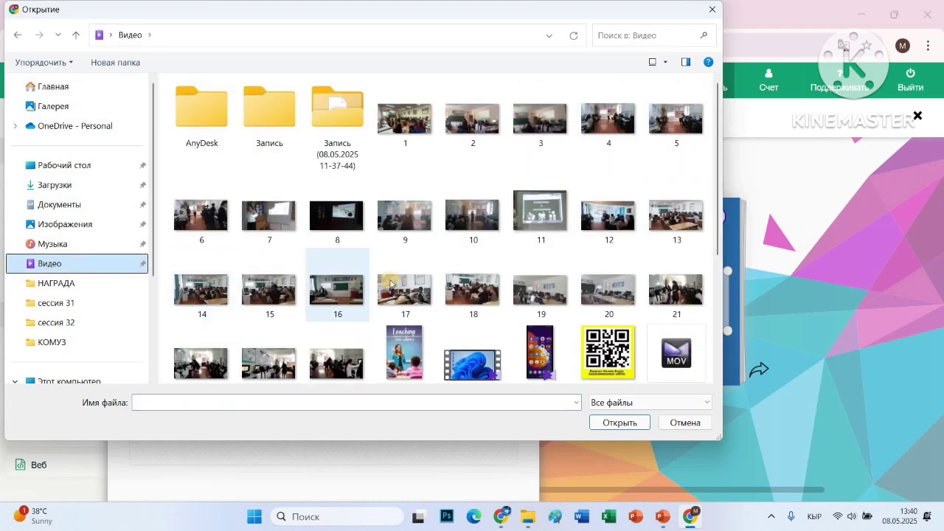
{"action": "scroll", "coordinate": [384, 284], "scroll_direction": "down", "scroll_amount": 2}
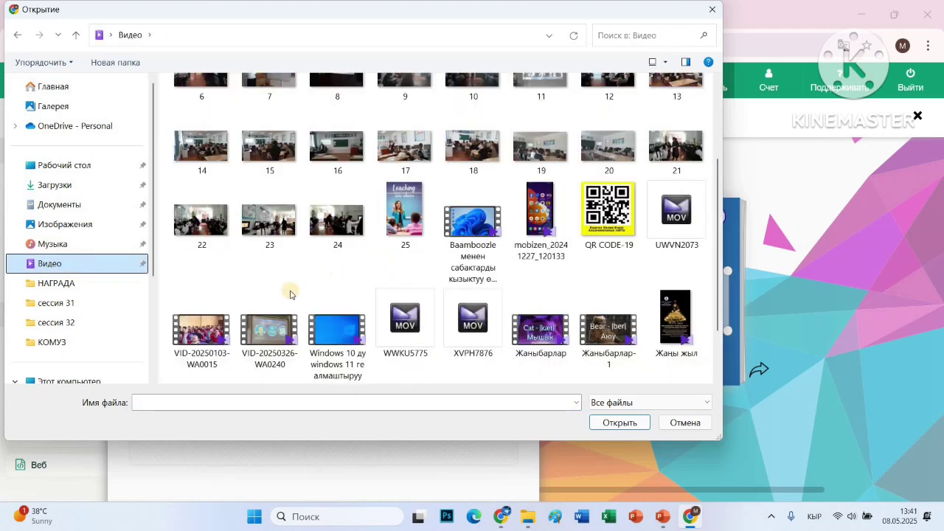
{"action": "left_click", "coordinate": [281, 329]}
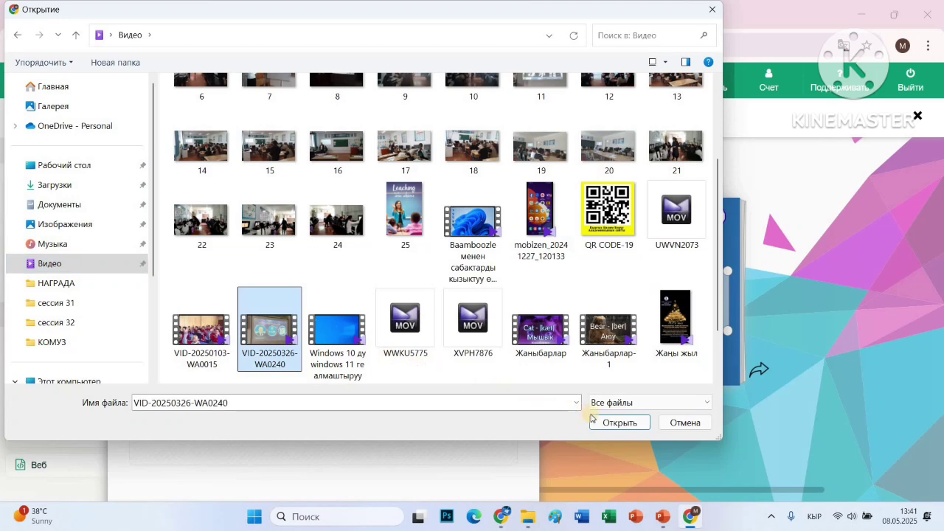
{"action": "left_click", "coordinate": [620, 422]}
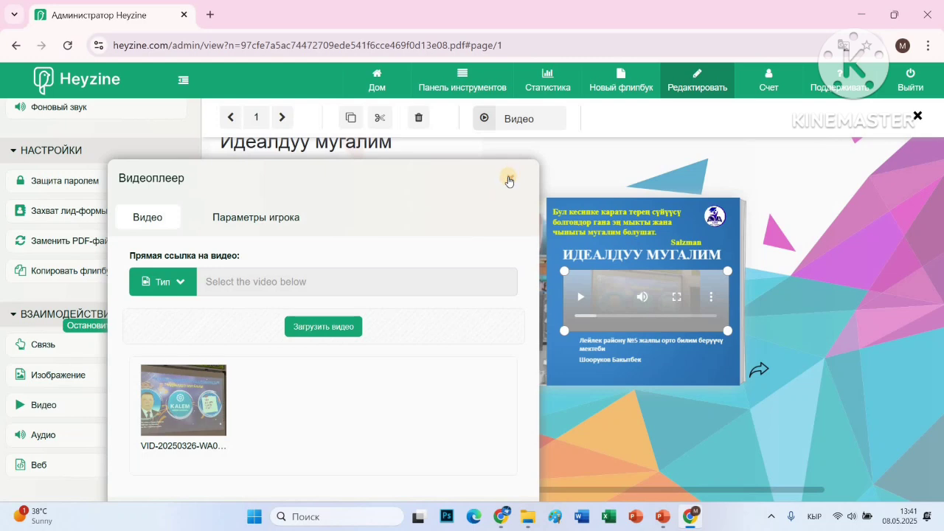
{"action": "left_click", "coordinate": [600, 314]}
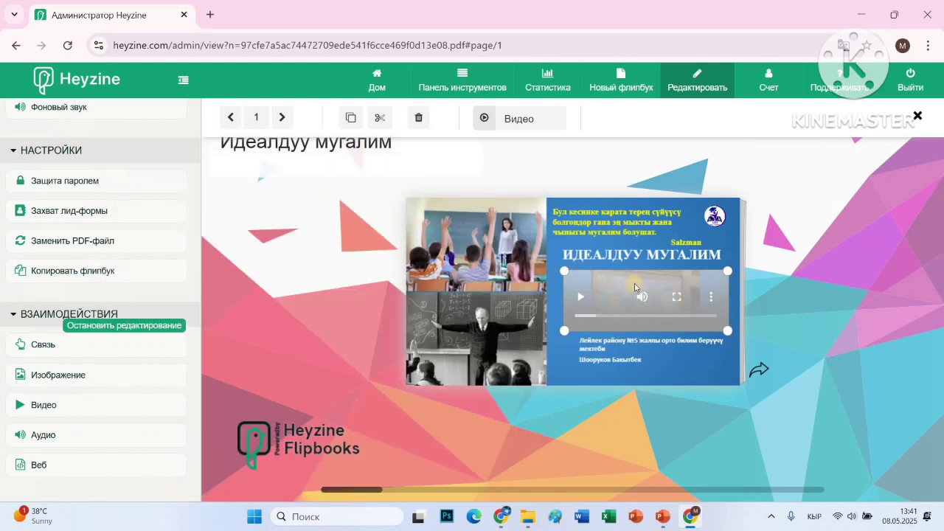
Adjust the upper corners of the video frame so it fits just below the title on the first page
{"action": "mouse_move", "coordinate": [563, 269]}
{"action": "left_mouse_down"}
{"action": "mouse_move", "coordinate": [540, 219]}
{"action": "mouse_move", "coordinate": [563, 267]}
{"action": "left_mouse_up"}
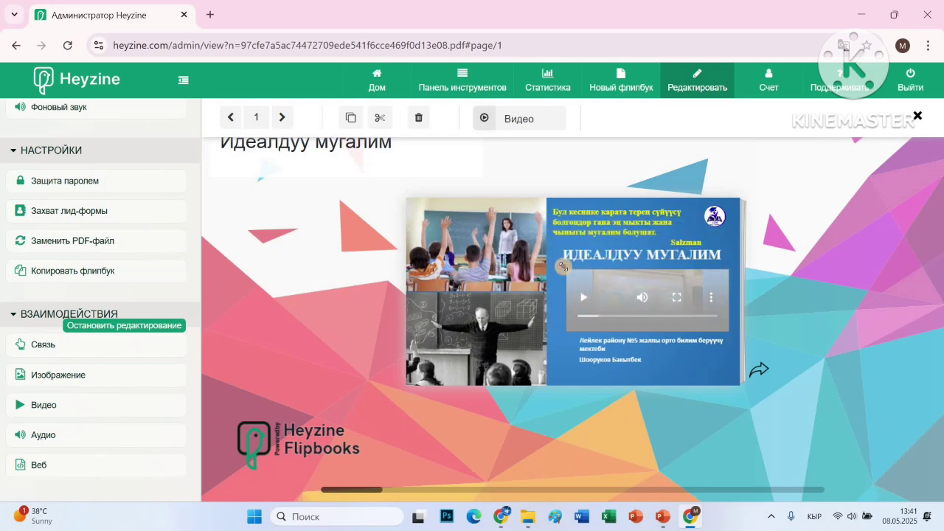
{"action": "mouse_move", "coordinate": [724, 264]}
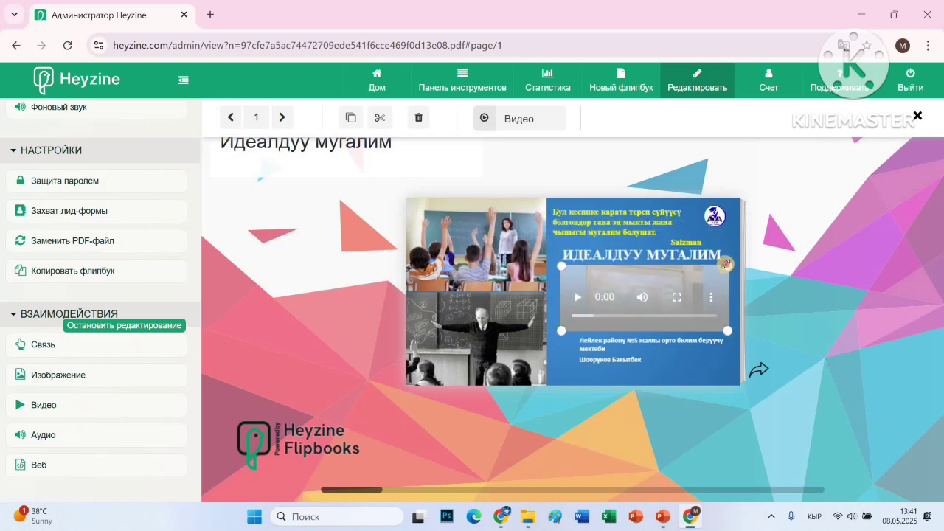
{"action": "mouse_move", "coordinate": [726, 265]}
{"action": "left_mouse_down"}
{"action": "mouse_move", "coordinate": [709, 273]}
{"action": "mouse_move", "coordinate": [721, 270]}
{"action": "left_mouse_up"}
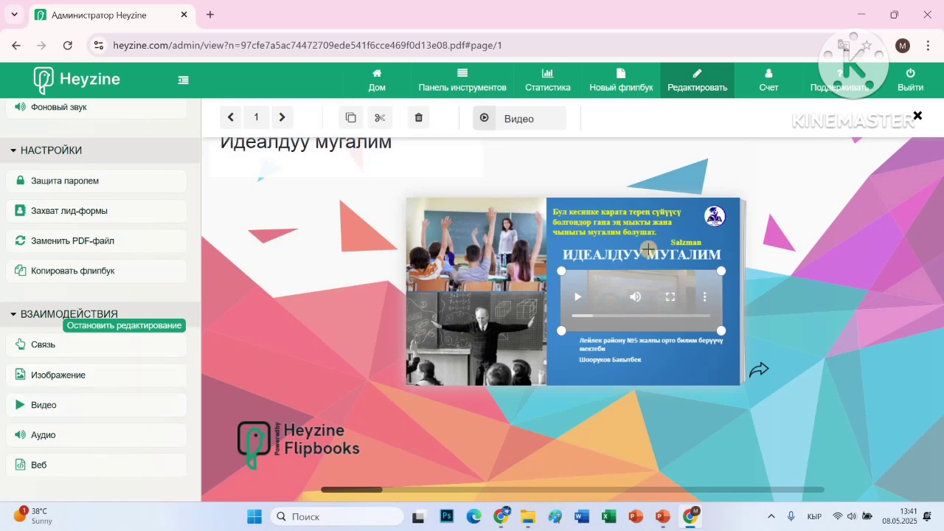
Try the Видео без звука player option, switch it back off and enable Автоматическое воспроизведение for the video
{"action": "left_click", "coordinate": [509, 121]}
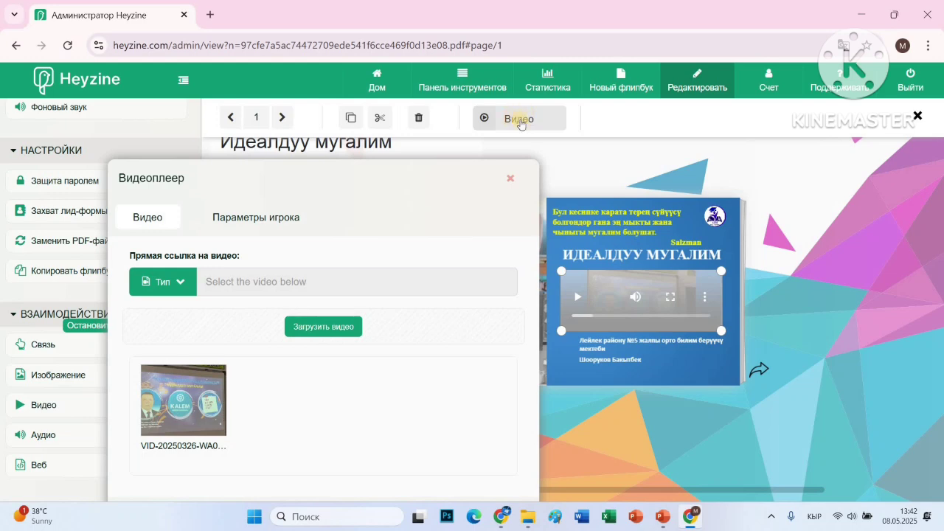
{"action": "left_click", "coordinate": [510, 178]}
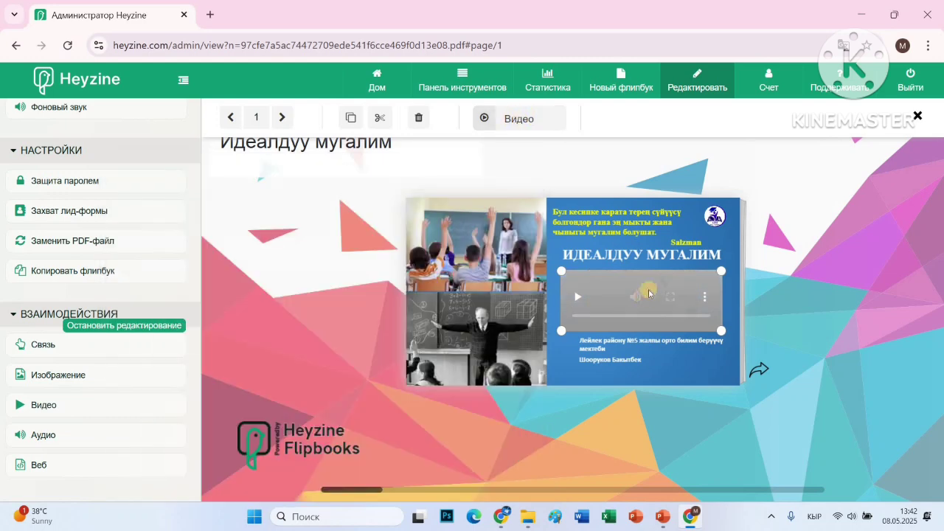
{"action": "left_click", "coordinate": [499, 121]}
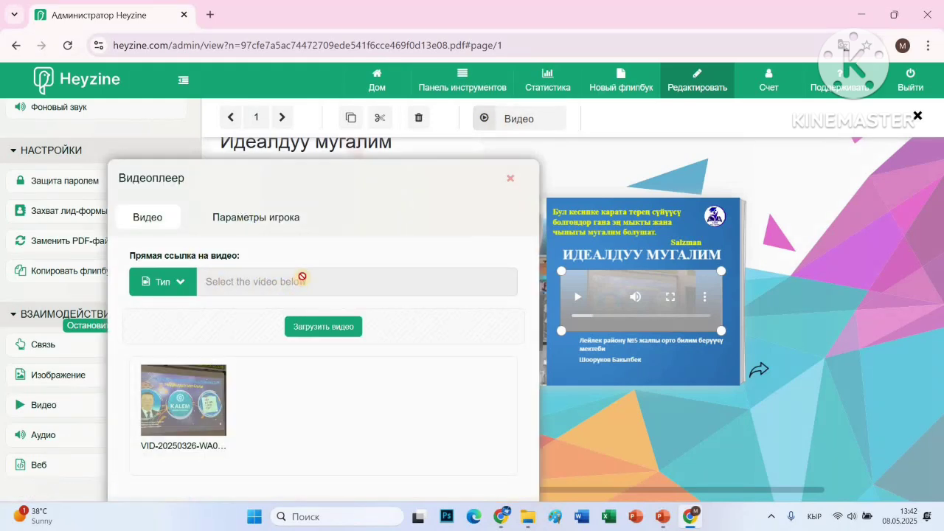
{"action": "left_click", "coordinate": [248, 223]}
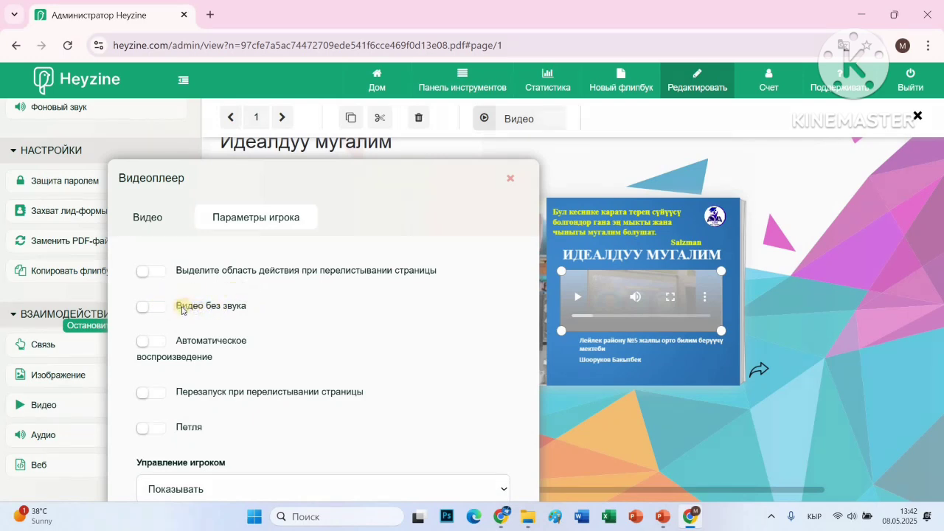
{"action": "left_click", "coordinate": [150, 310]}
{"action": "left_click", "coordinate": [145, 314]}
{"action": "left_click", "coordinate": [148, 343]}
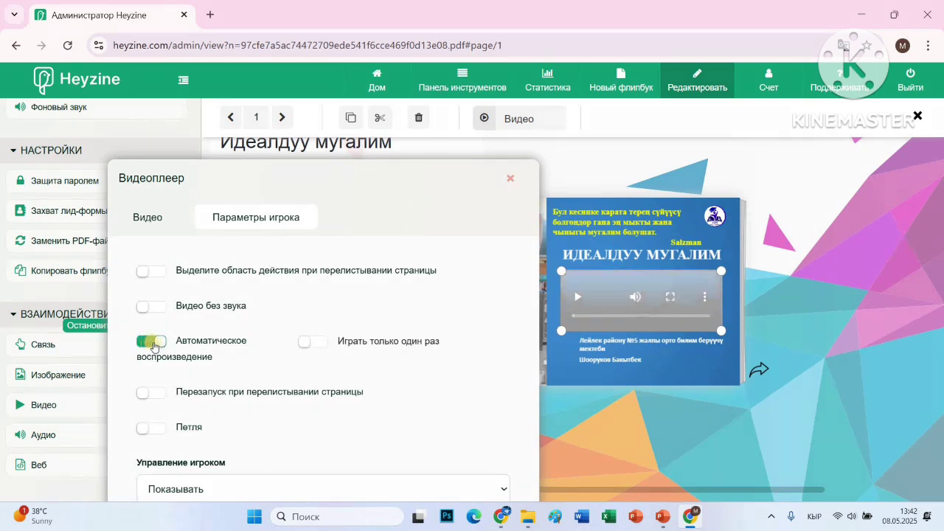
{"action": "left_click", "coordinate": [509, 178]}
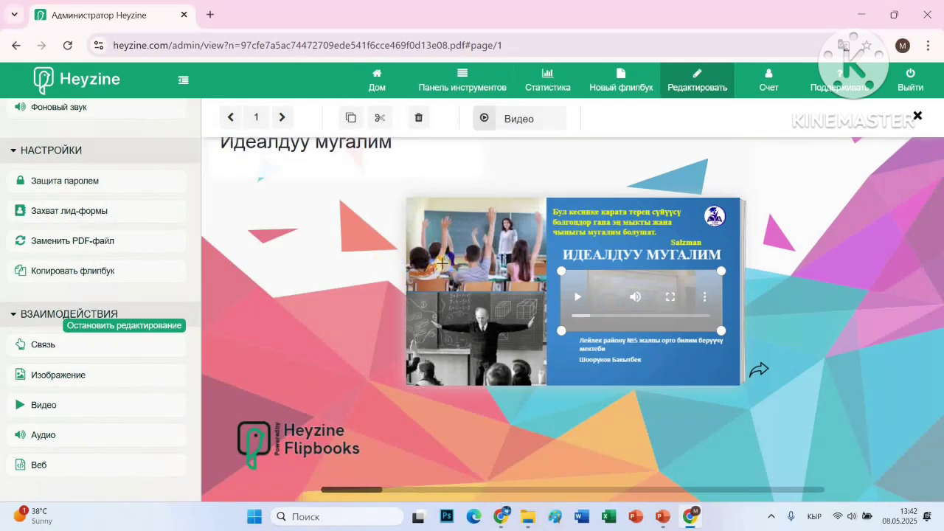
Go to the Шыктандыруучу инсан page and add a tall image interaction area in the blank space beside its text
{"action": "left_click", "coordinate": [282, 118]}
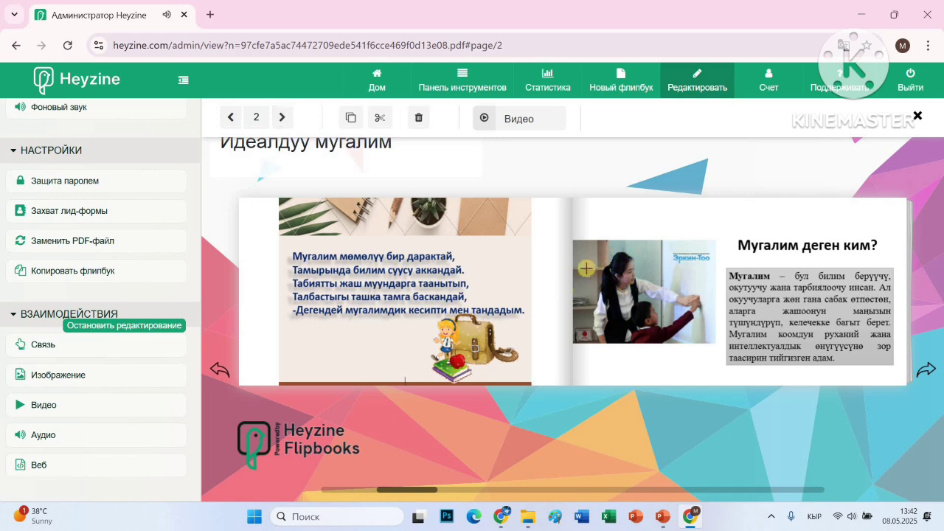
{"action": "left_click", "coordinate": [283, 120]}
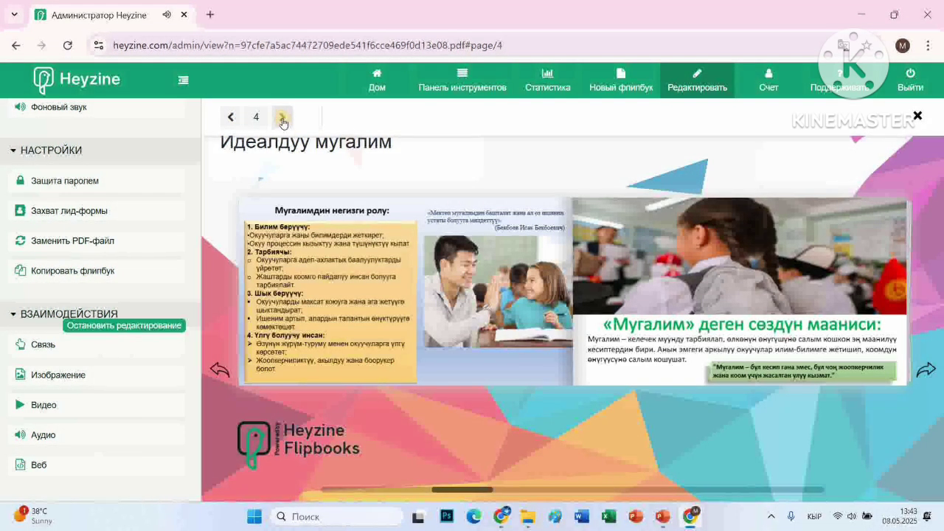
{"action": "left_click", "coordinate": [283, 120]}
{"action": "left_click", "coordinate": [282, 119]}
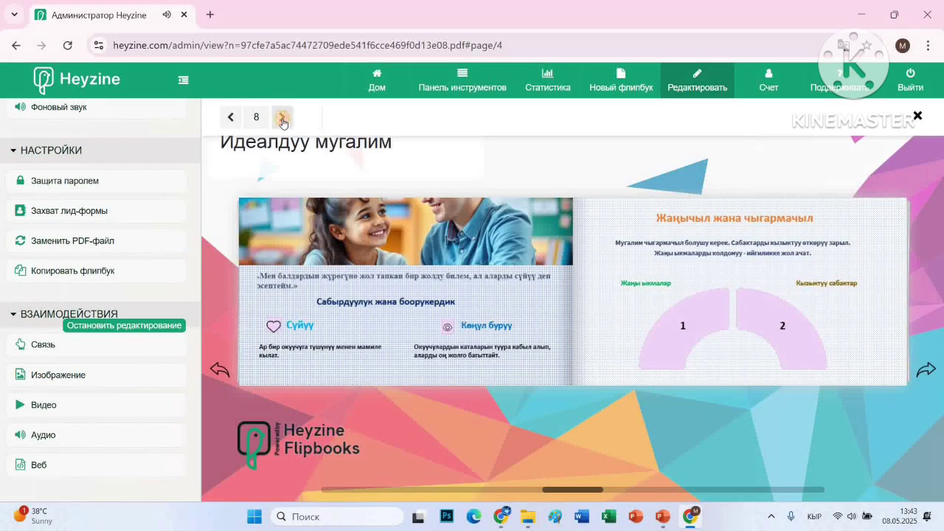
{"action": "left_click", "coordinate": [283, 120]}
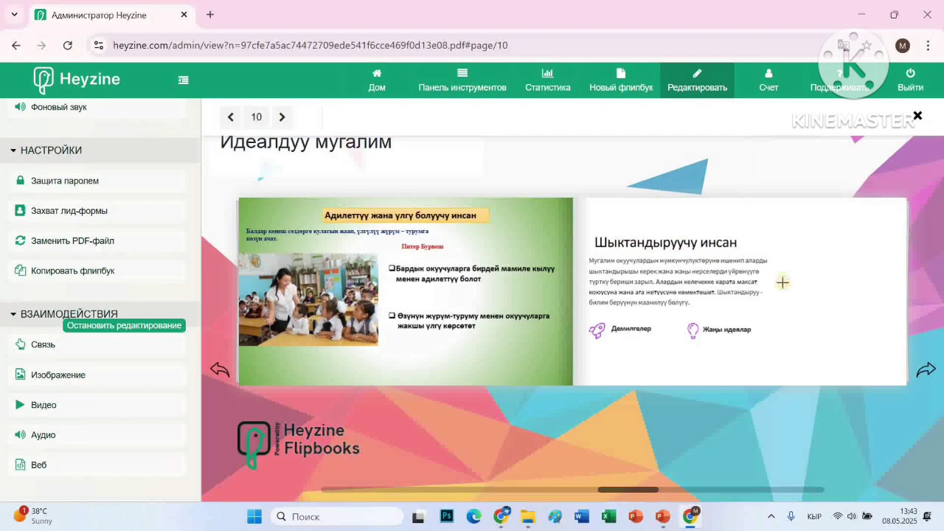
{"action": "left_click", "coordinate": [72, 379]}
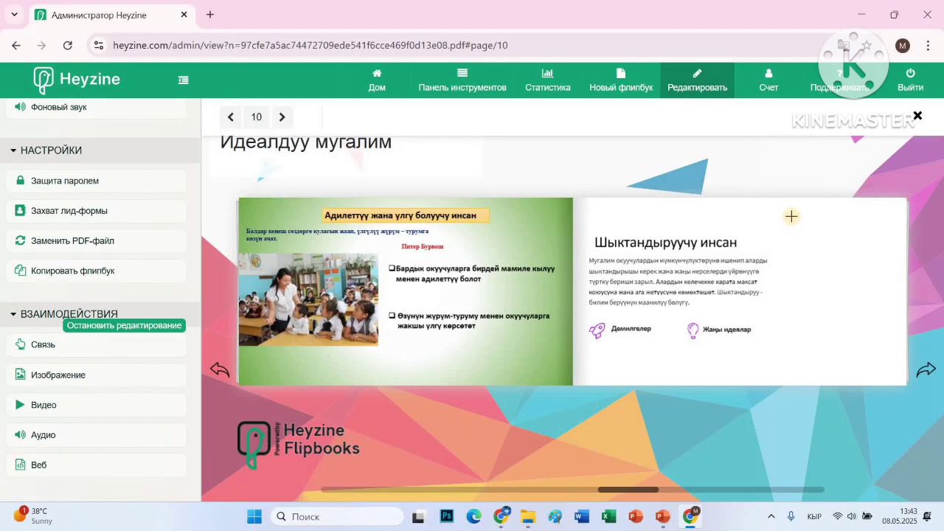
{"action": "left_click_drag", "start_coordinate": [790, 214], "coordinate": [890, 359]}
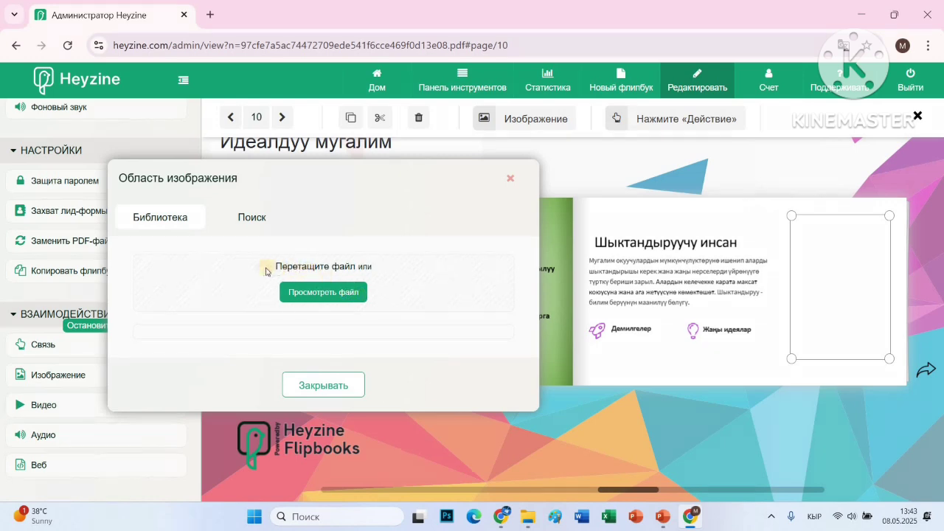
Upload image 25 from the Видео folder into the new image area and close the image settings
{"action": "left_click", "coordinate": [317, 293]}
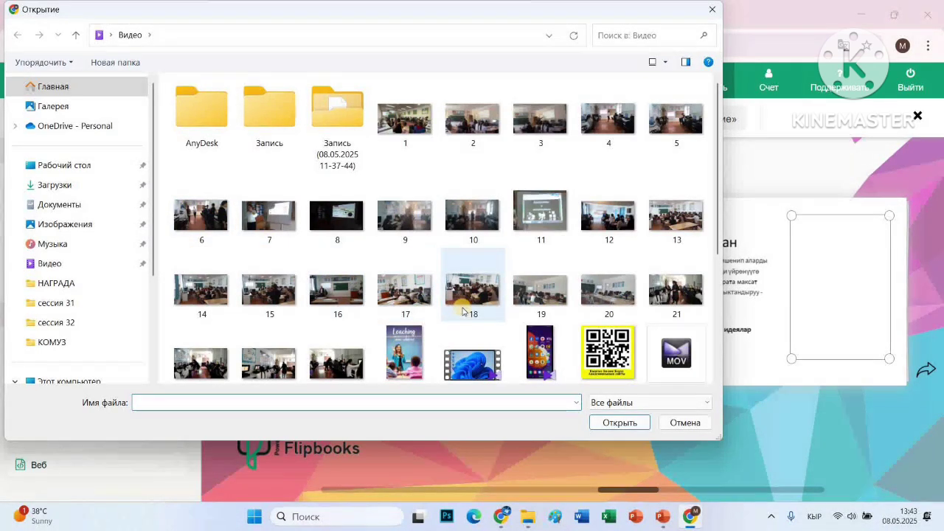
{"action": "left_click", "coordinate": [410, 328]}
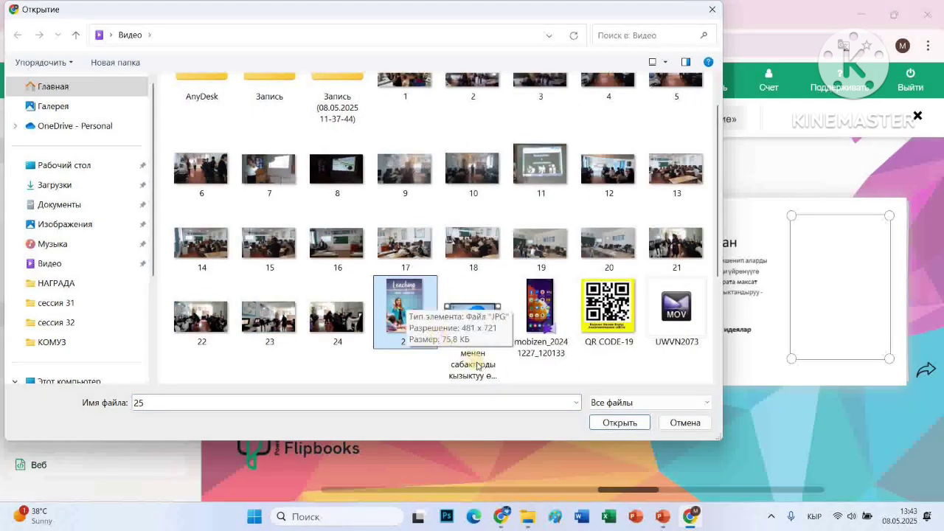
{"action": "left_click", "coordinate": [620, 423]}
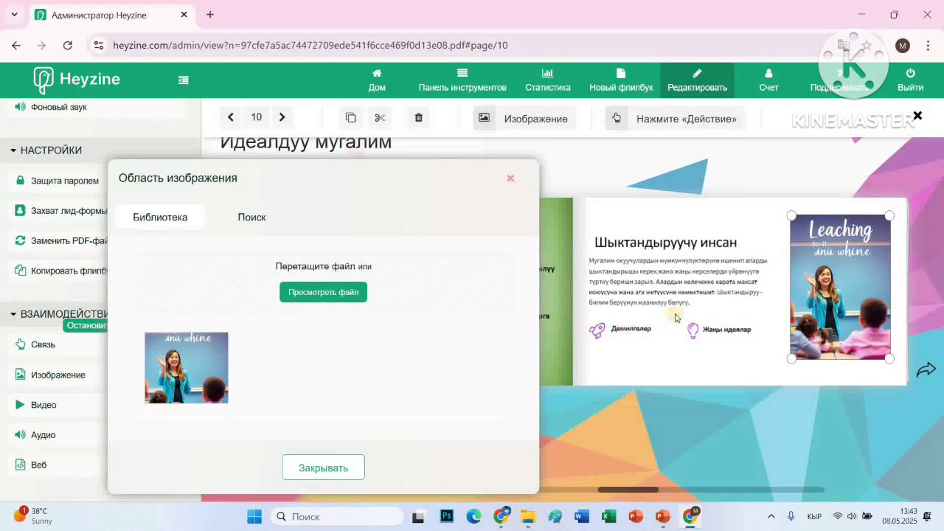
{"action": "left_click", "coordinate": [509, 180]}
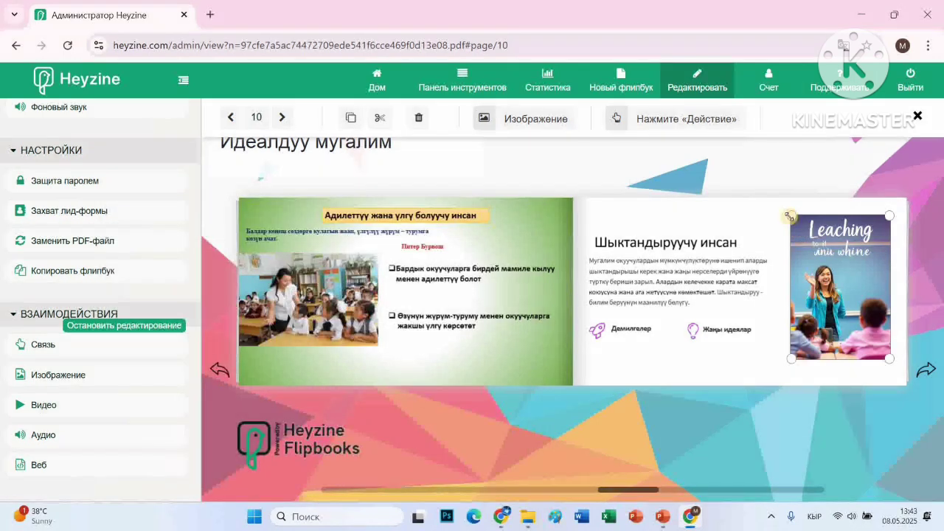
Enlarge the teacher picture outward from two opposite corners so it fills almost the full height of the page
{"action": "left_click_drag", "start_coordinate": [784, 205], "coordinate": [782, 197]}
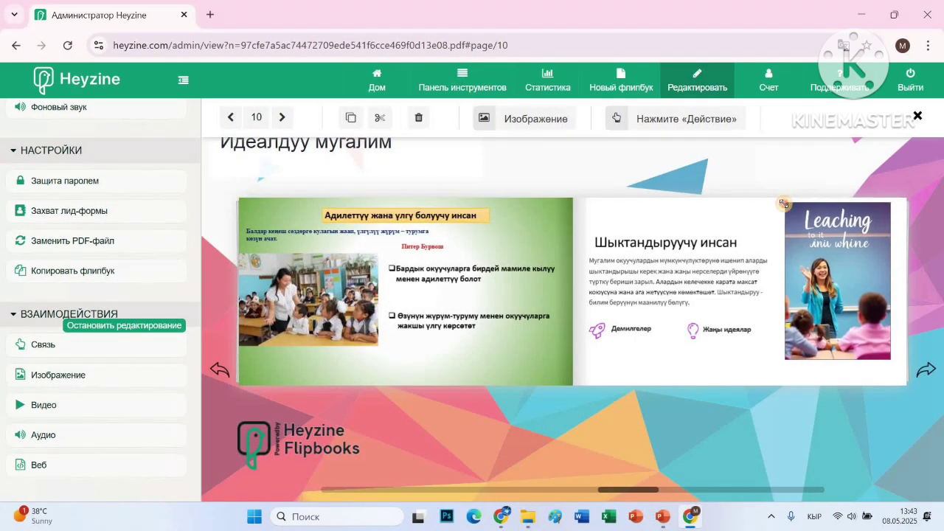
{"action": "left_click_drag", "start_coordinate": [888, 359], "coordinate": [900, 376]}
{"action": "left_click", "coordinate": [874, 367]}
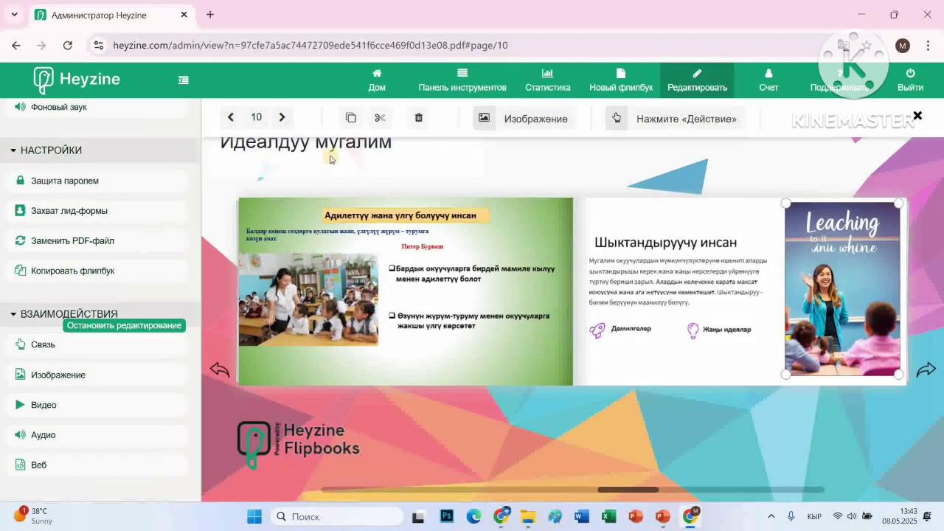
On the Кесиптик өнүгүү page, add an image area beside the pyramid and upload QR CODE-19 from the Видео folder into it
{"action": "left_click", "coordinate": [280, 118]}
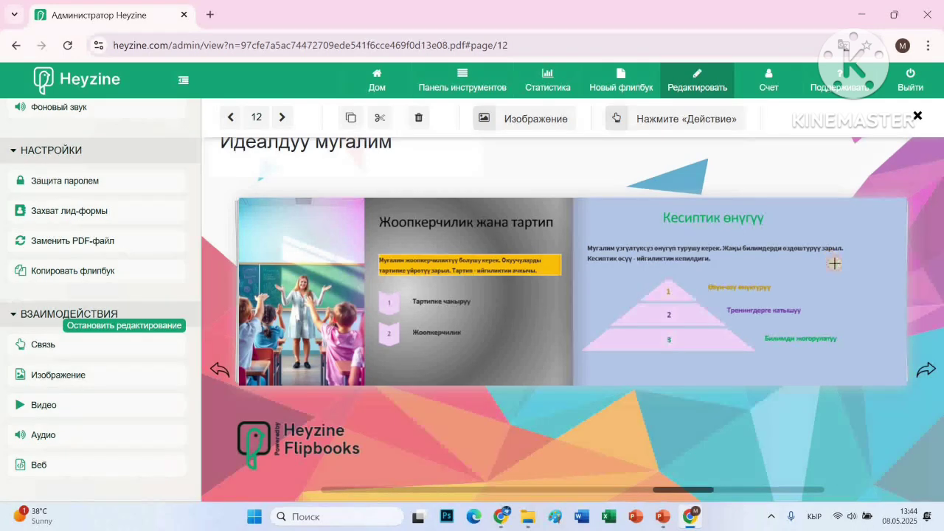
{"action": "left_click_drag", "start_coordinate": [835, 263], "coordinate": [889, 298]}
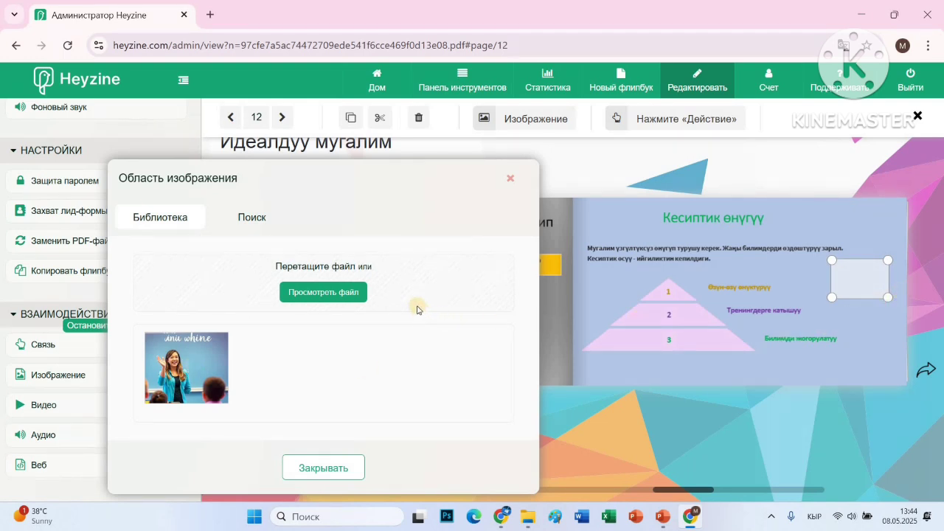
{"action": "left_click", "coordinate": [318, 295]}
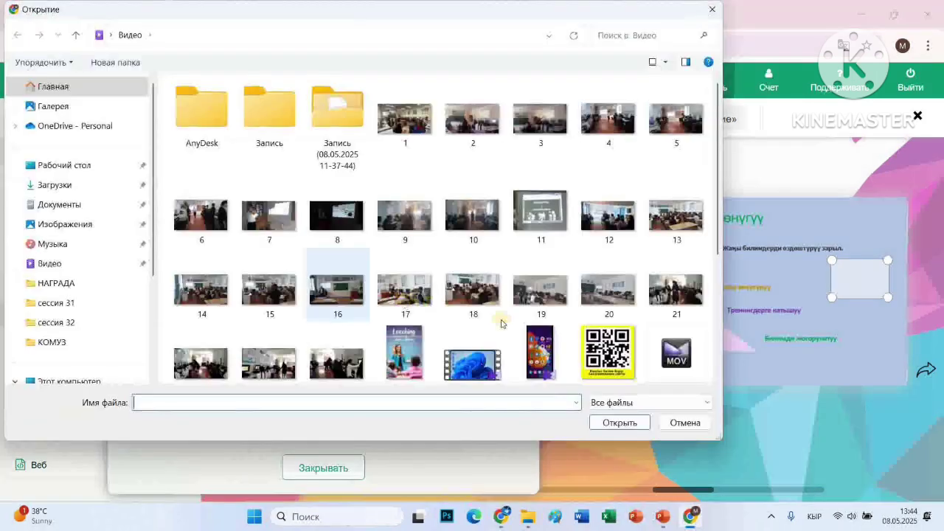
{"action": "left_click", "coordinate": [606, 330]}
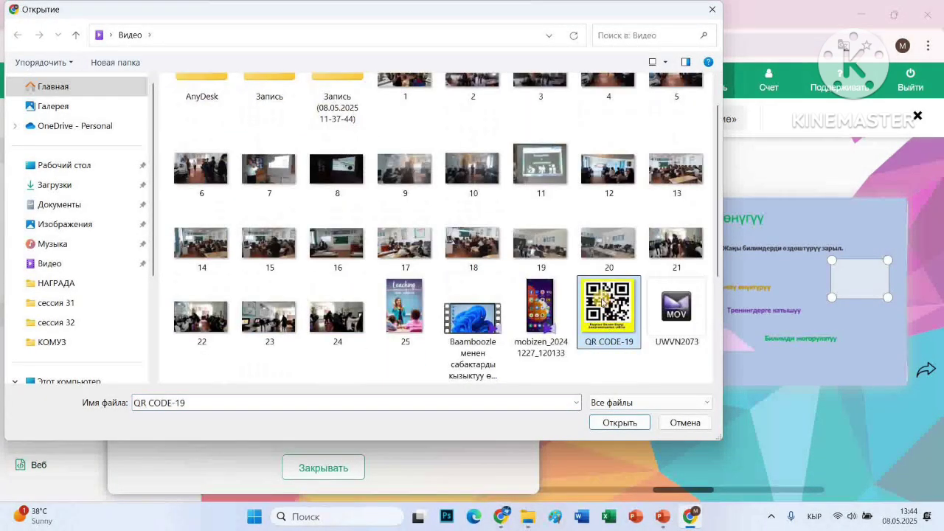
{"action": "left_click", "coordinate": [627, 423]}
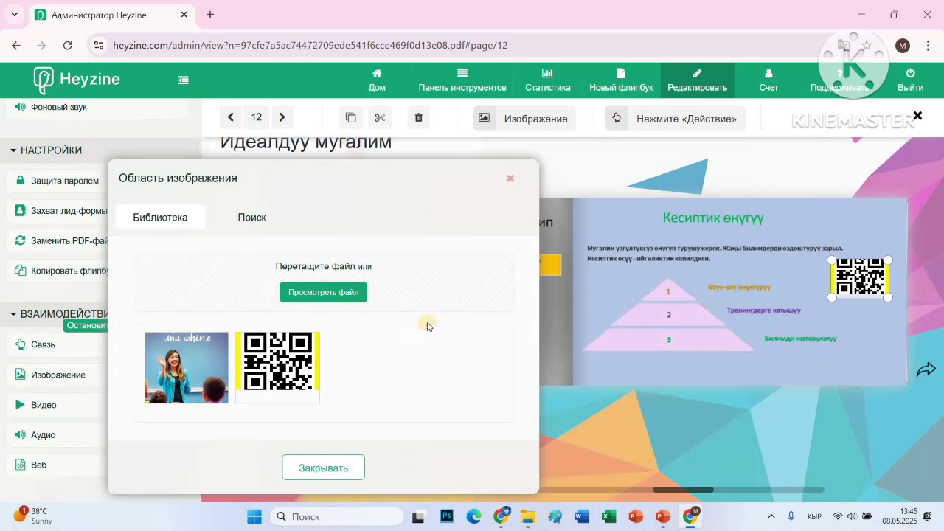
Close the image settings and resize the QR code to a small square showing the whole code just below the paragraph
{"action": "left_click", "coordinate": [512, 180]}
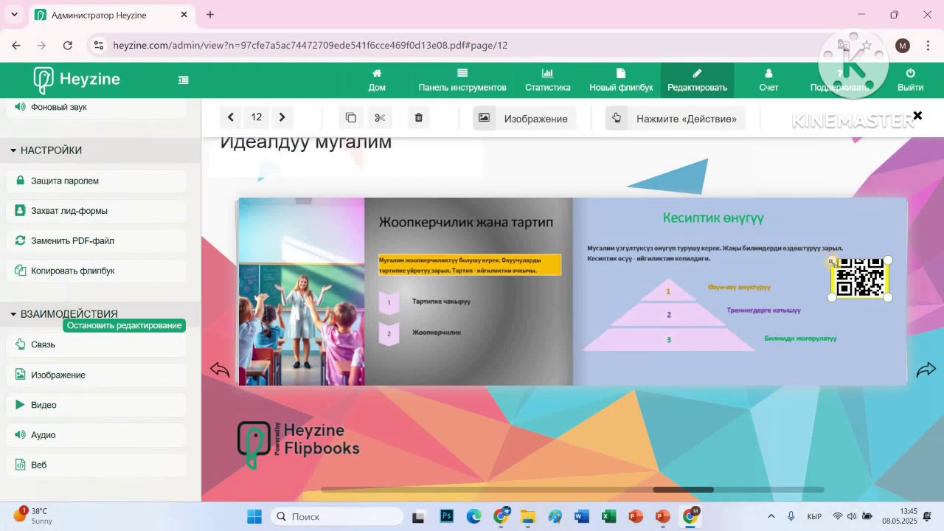
{"action": "left_click_drag", "start_coordinate": [832, 262], "coordinate": [800, 204]}
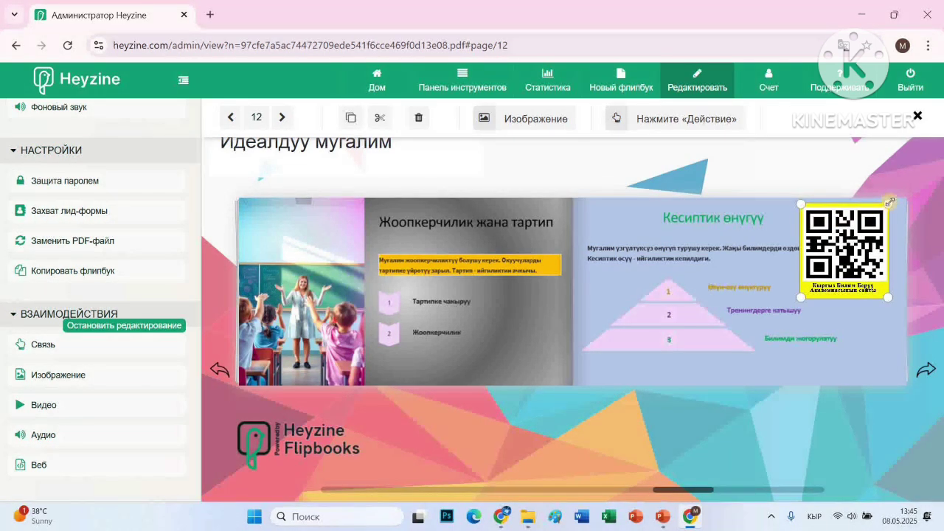
{"action": "left_click_drag", "start_coordinate": [890, 201], "coordinate": [867, 267]}
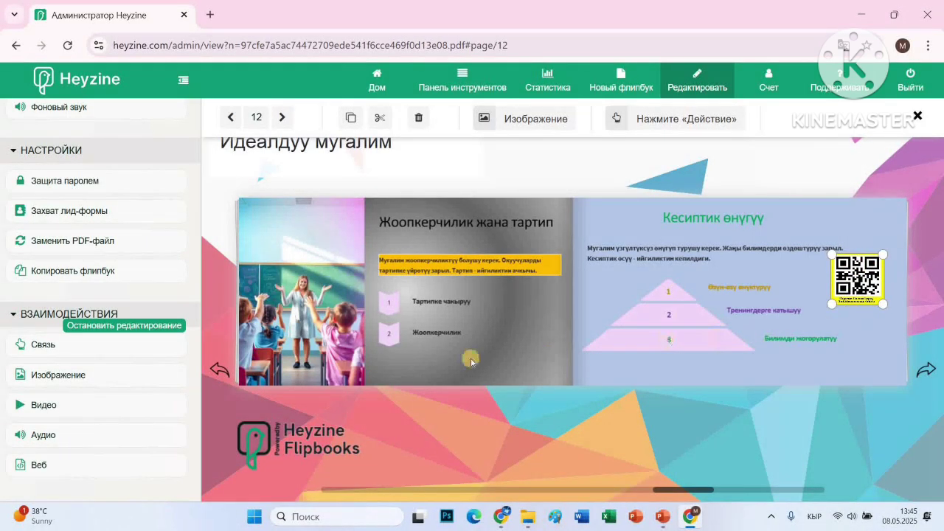
Add a link interaction area directly below the QR code and set its click action to Открыть ссылку with type Веб
{"action": "left_click", "coordinate": [42, 347]}
{"action": "left_click_drag", "start_coordinate": [836, 315], "coordinate": [889, 342]}
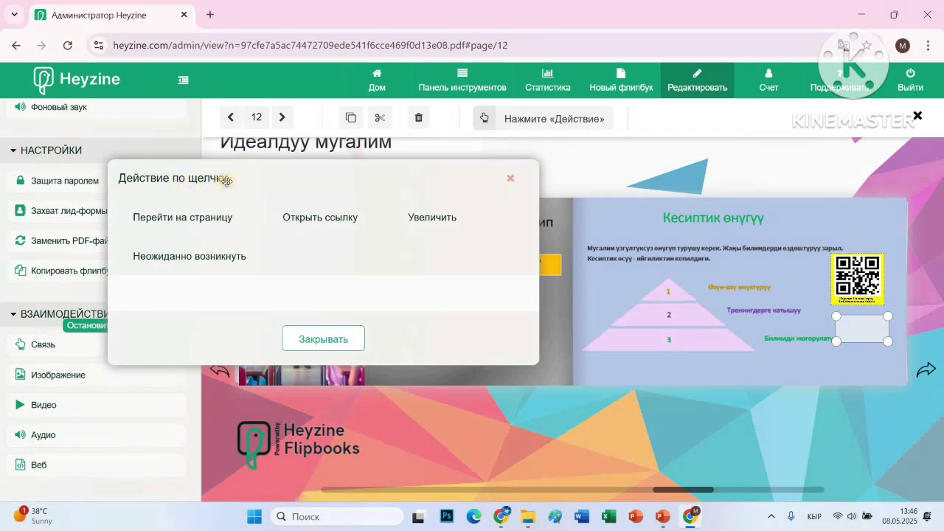
{"action": "left_click", "coordinate": [196, 221]}
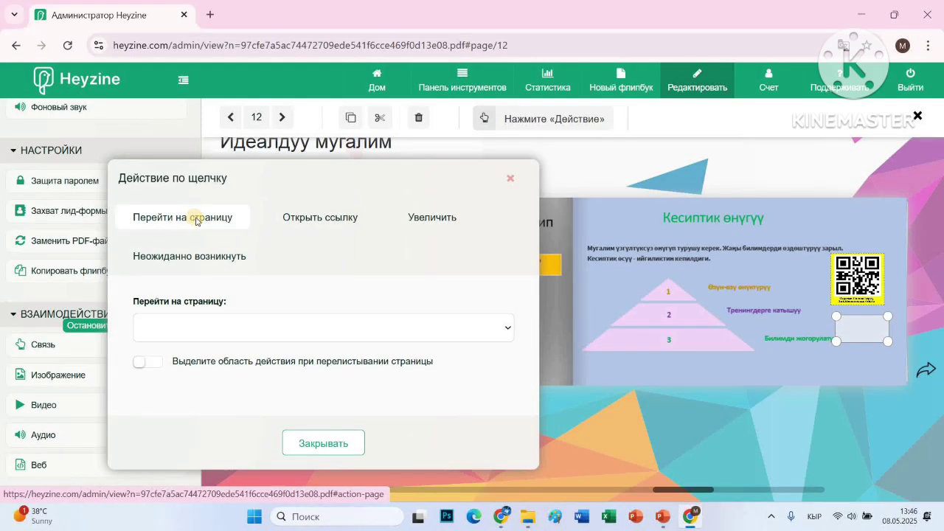
{"action": "left_click", "coordinate": [303, 222]}
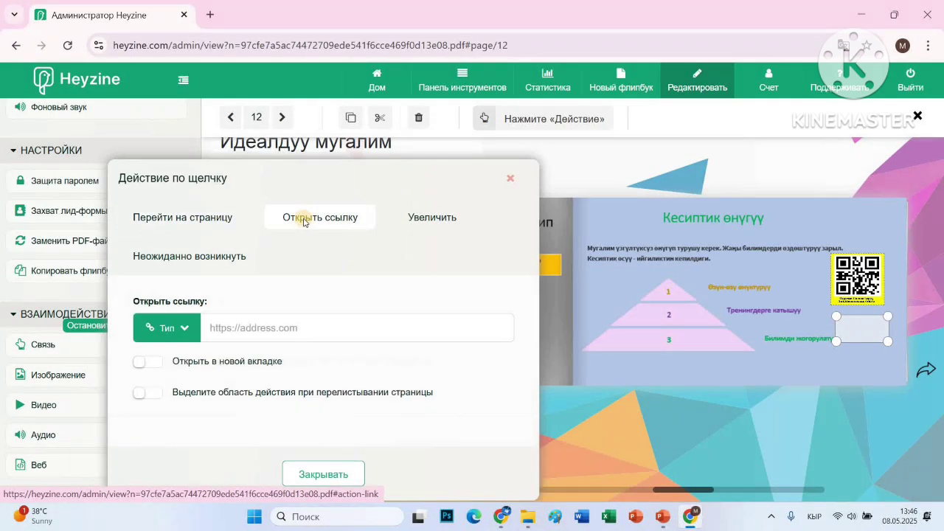
{"action": "left_click", "coordinate": [176, 330]}
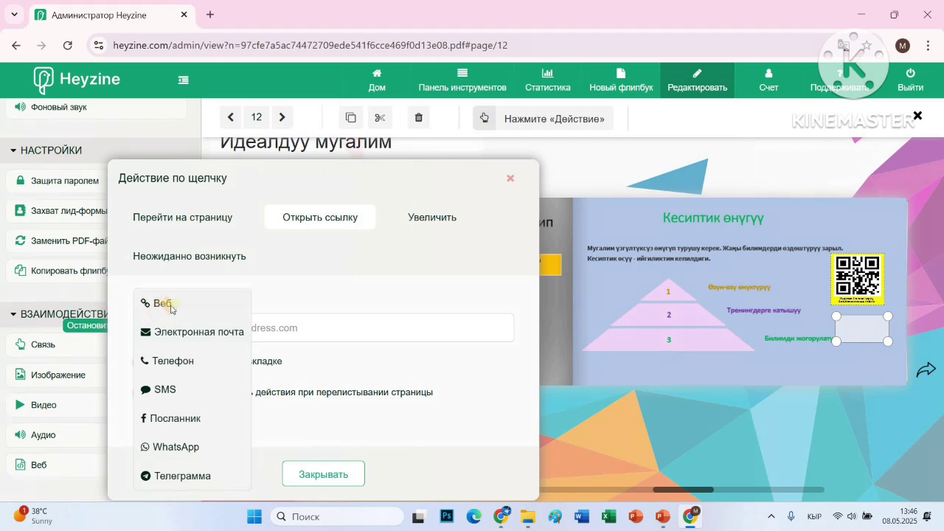
{"action": "left_click", "coordinate": [163, 304]}
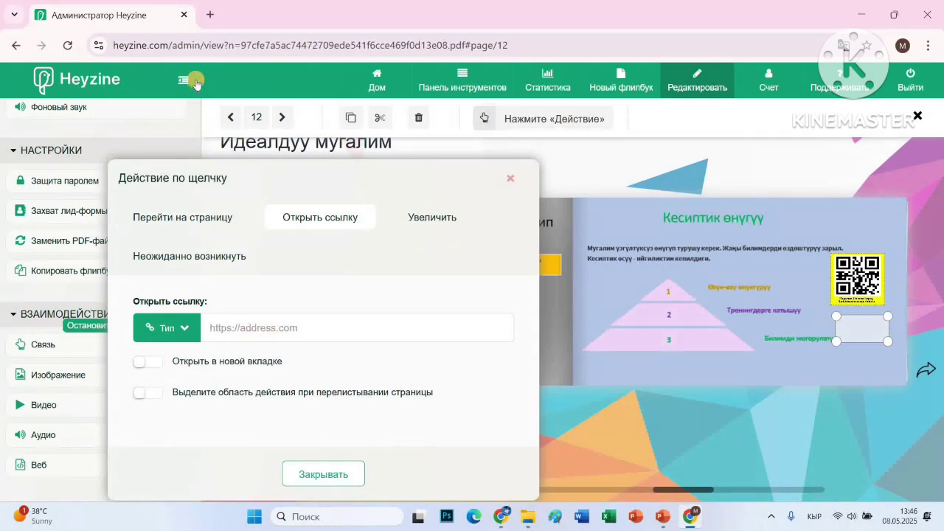
Search for кыргыз билим in a new browser tab and open the Кыргыз билим берүү академиясы website
{"action": "left_click", "coordinate": [210, 14]}
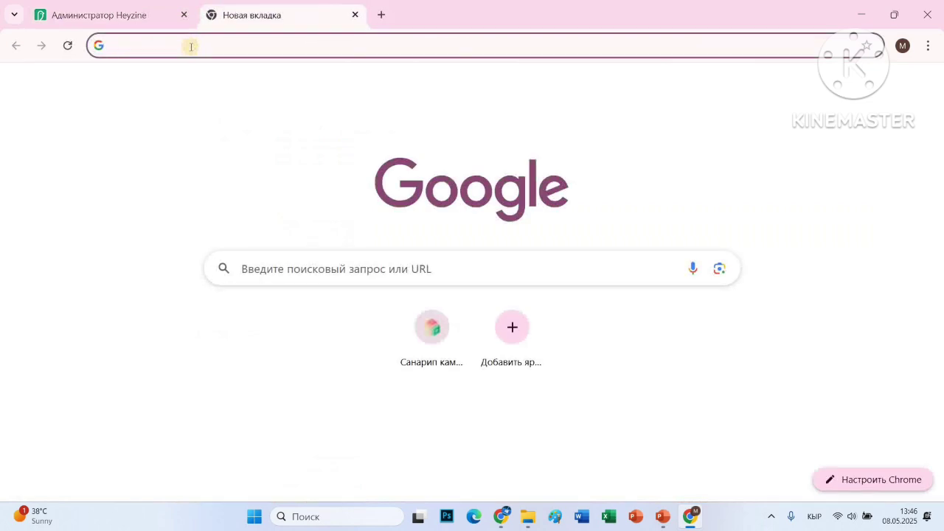
{"action": "left_click", "coordinate": [191, 46]}
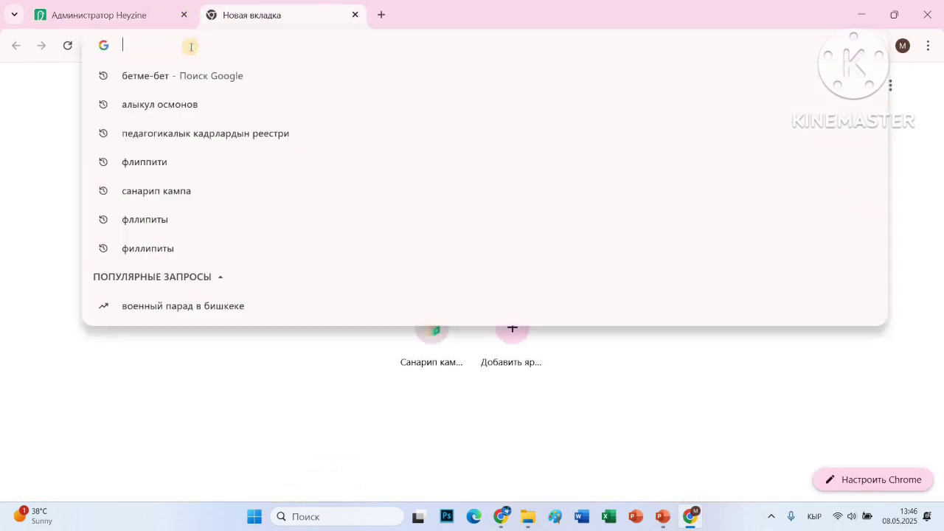
{"action": "type", "text": "кыргы"}
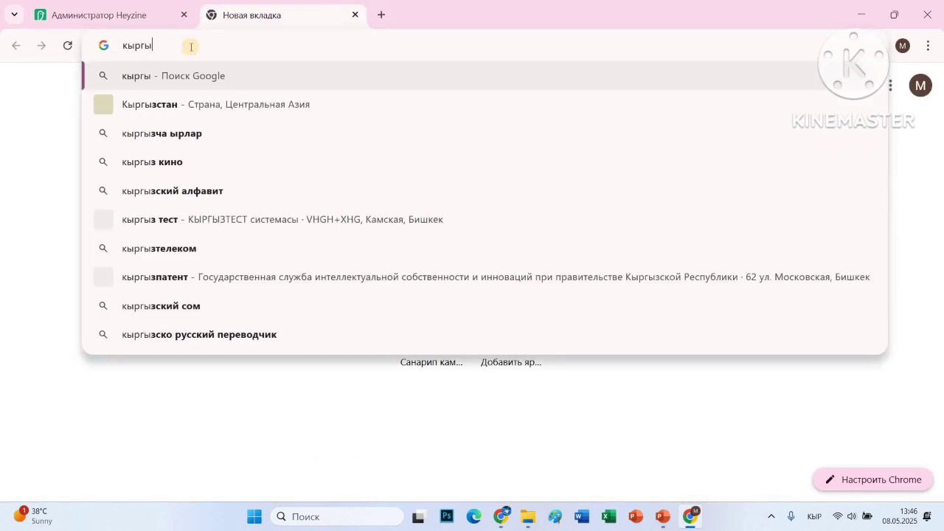
{"action": "type", "text": "з билим"}
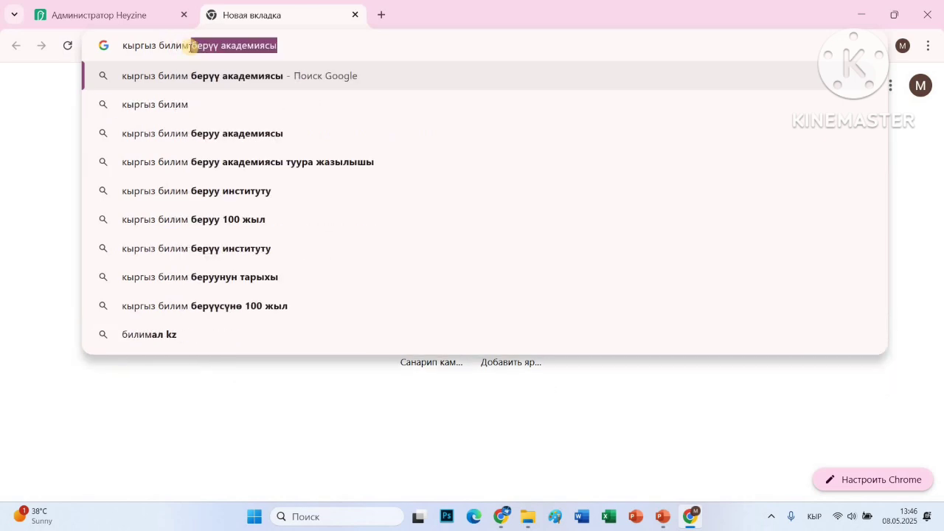
{"action": "key", "text": "BackSpace"}
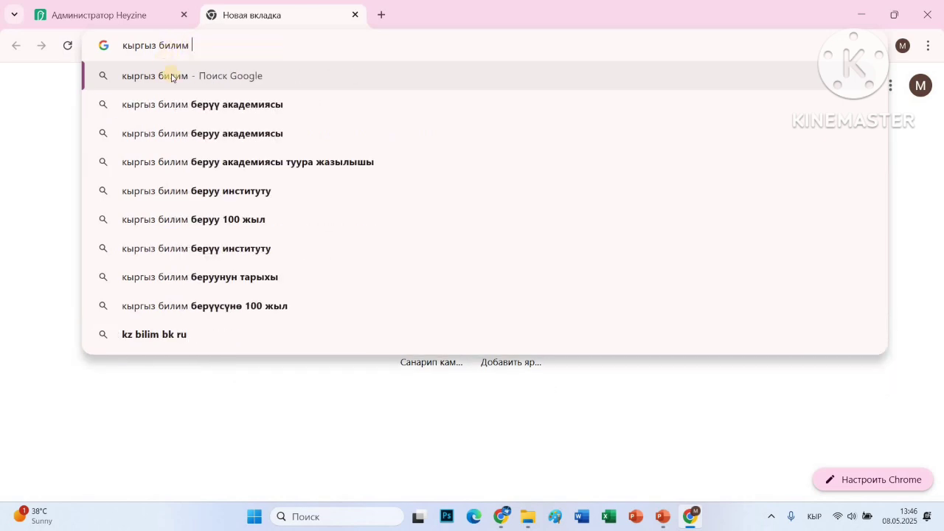
{"action": "left_click", "coordinate": [209, 121]}
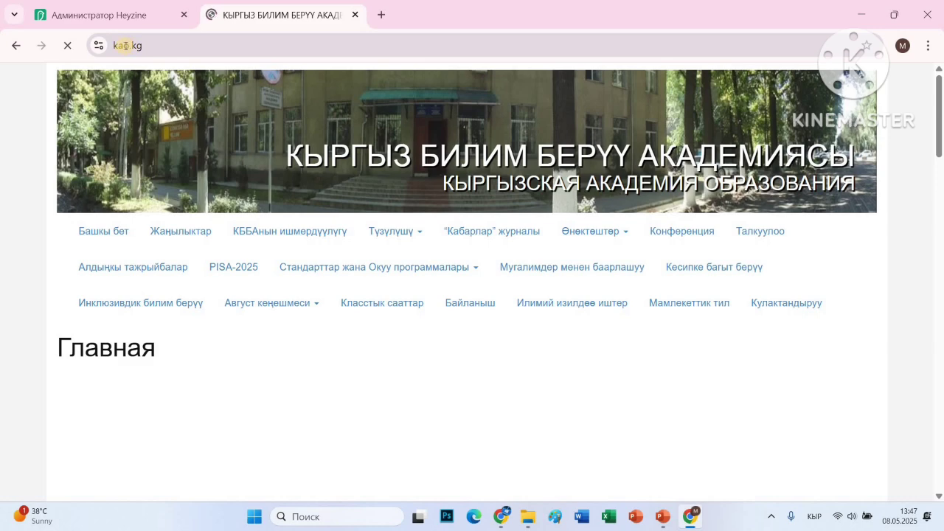
{"action": "right_click", "coordinate": [125, 46]}
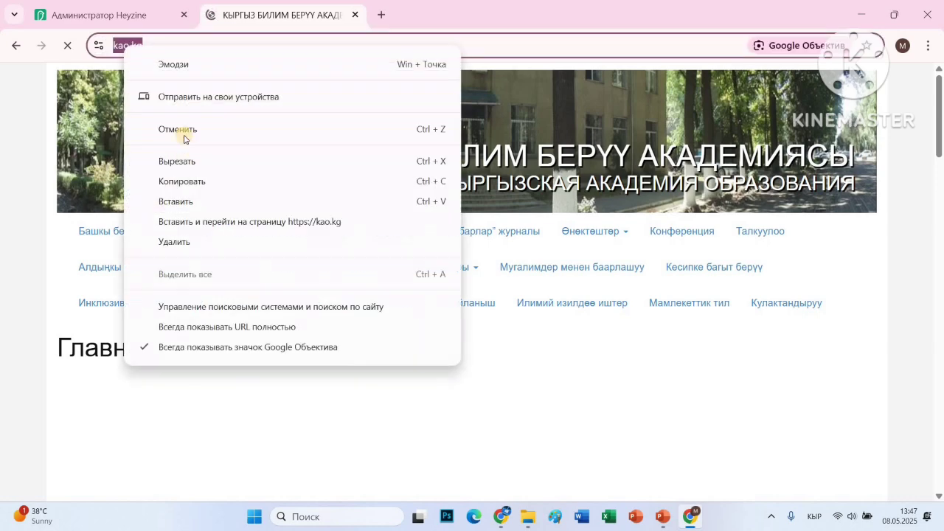
{"action": "left_click", "coordinate": [205, 182]}
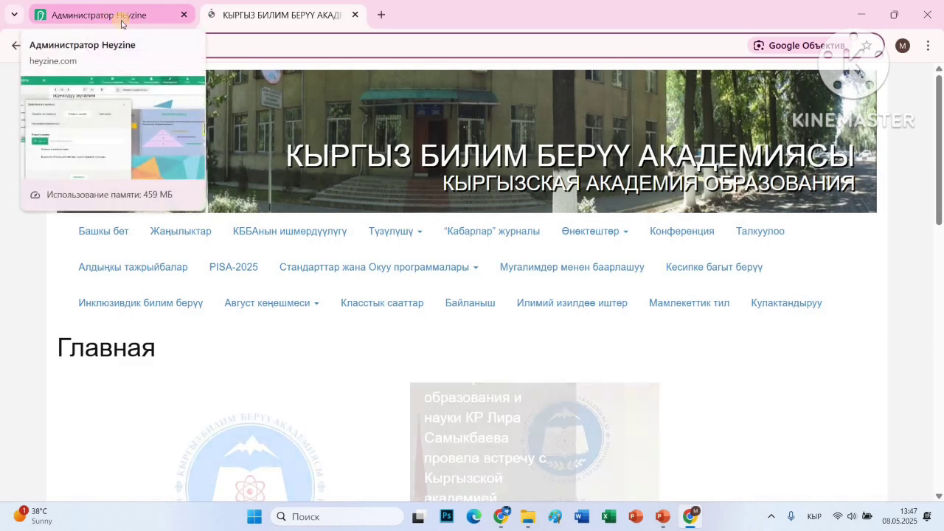
{"action": "left_click", "coordinate": [107, 15]}
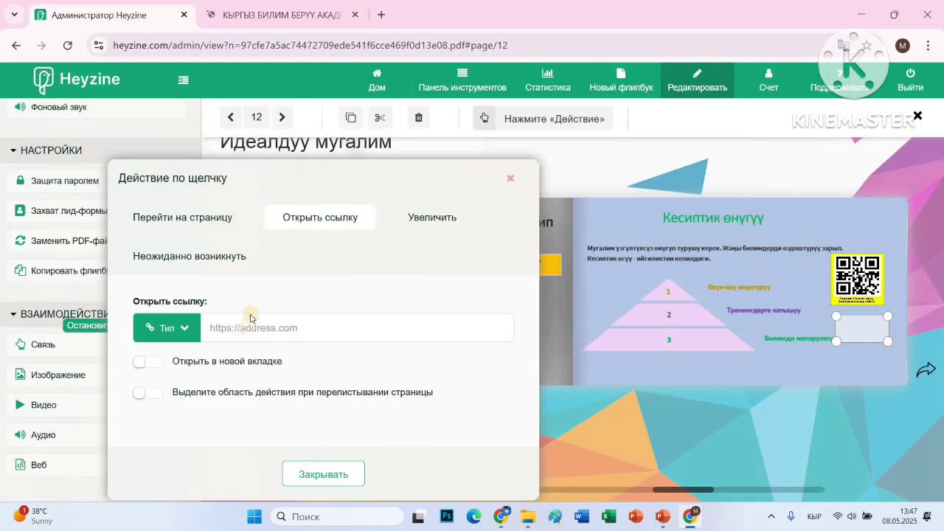
{"action": "right_click", "coordinate": [248, 328]}
{"action": "left_click", "coordinate": [284, 166]}
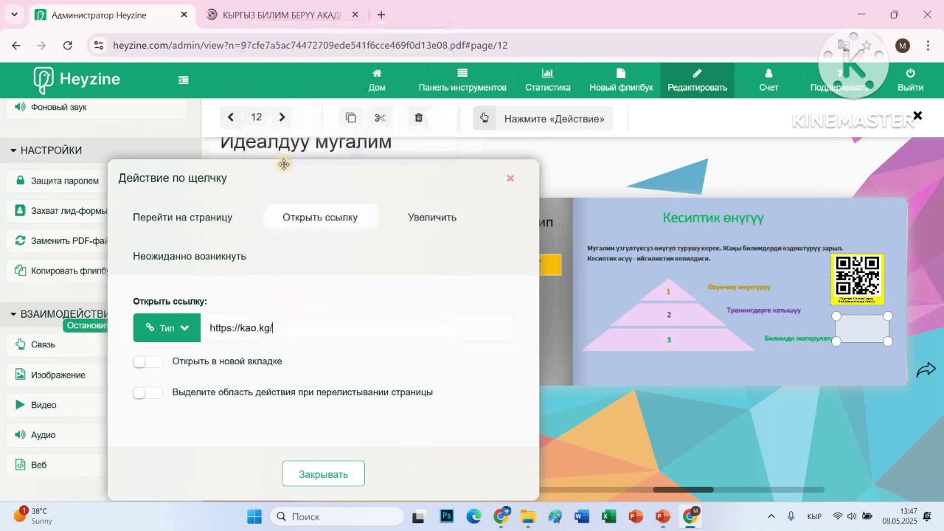
Close the link settings on page 12 and move the link area up directly against the QR code's lower edge
{"action": "left_click", "coordinate": [329, 479]}
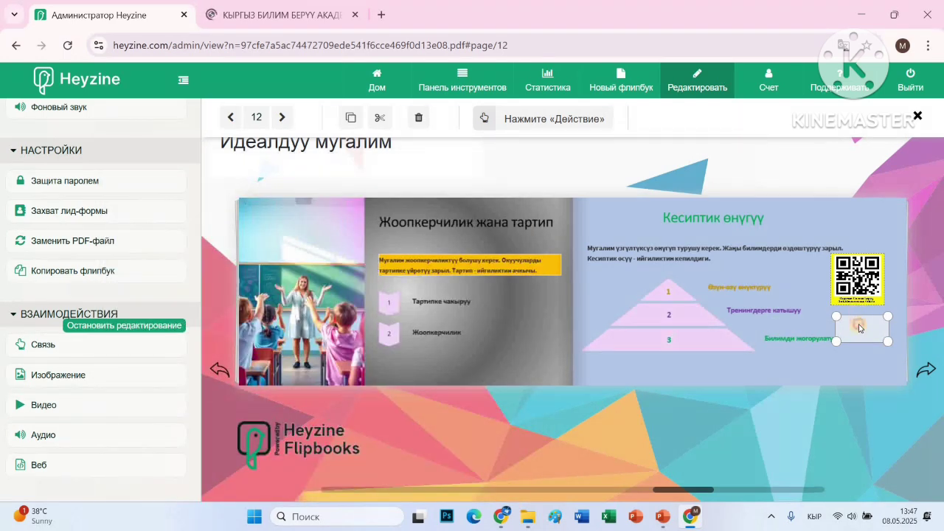
{"action": "left_click_drag", "start_coordinate": [859, 326], "coordinate": [856, 320]}
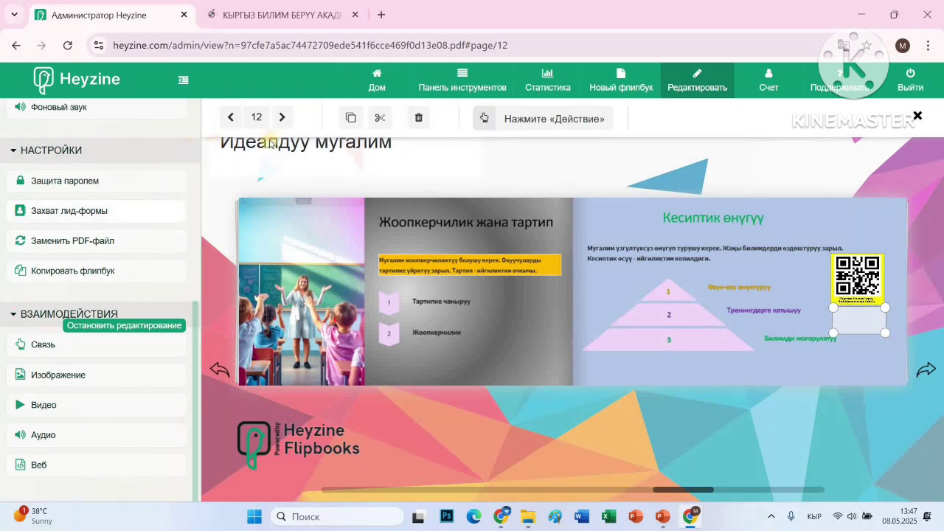
Add a video area beside the 100% Билим and Сүйүү text on the page 14 spread, with Ютуб as its source type
{"action": "left_click", "coordinate": [282, 119]}
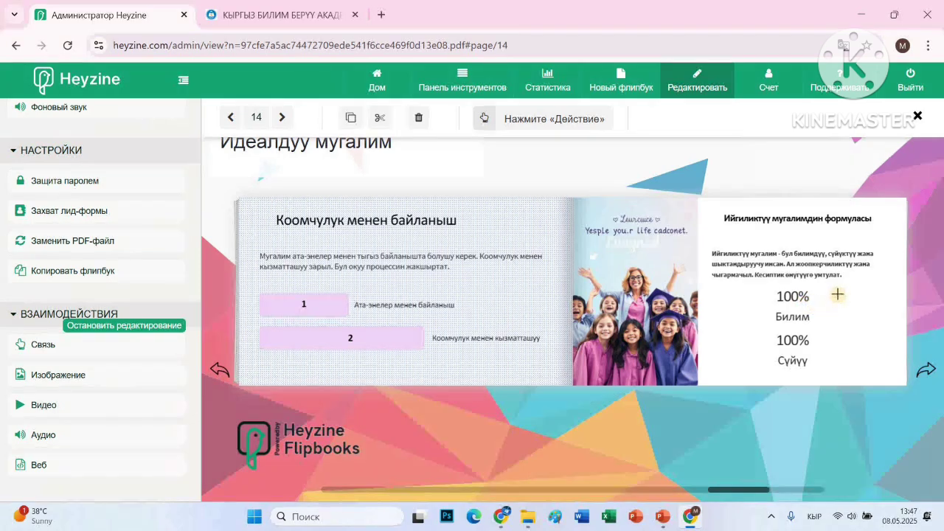
{"action": "left_click_drag", "start_coordinate": [834, 295], "coordinate": [894, 339]}
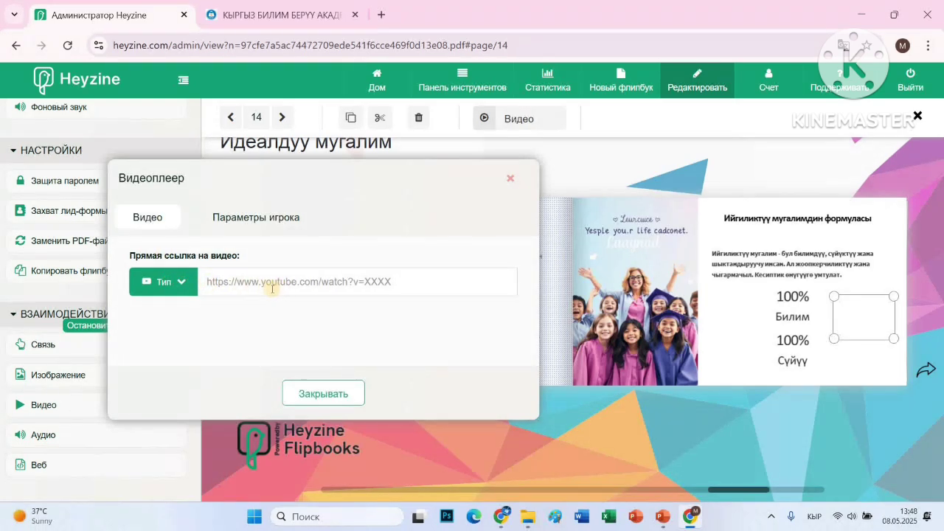
{"action": "left_click", "coordinate": [182, 287]}
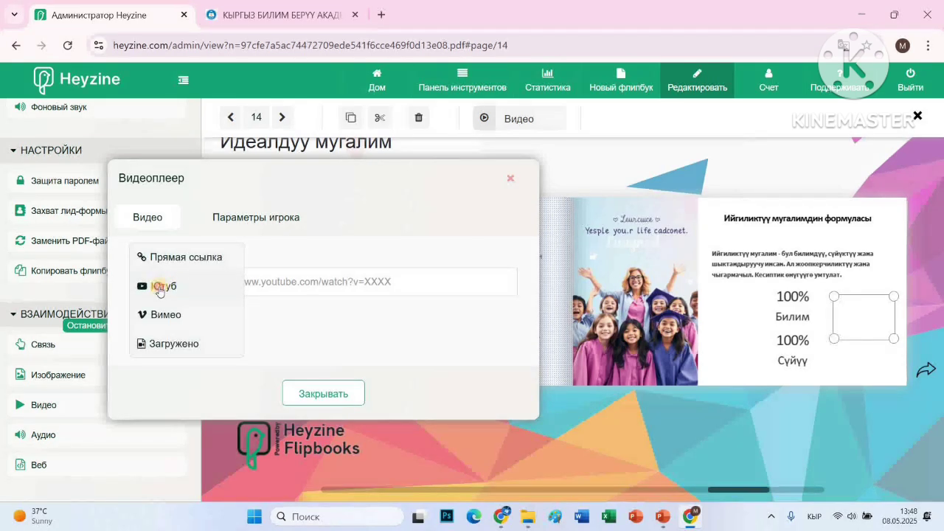
{"action": "left_click", "coordinate": [159, 287]}
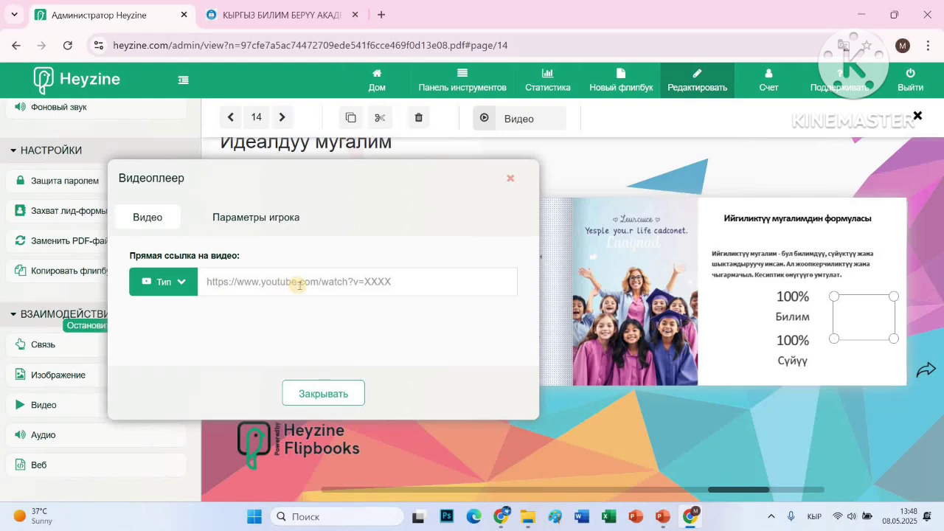
Search for ютуб in a new browser tab and open the YouTube site
{"action": "left_click", "coordinate": [379, 15]}
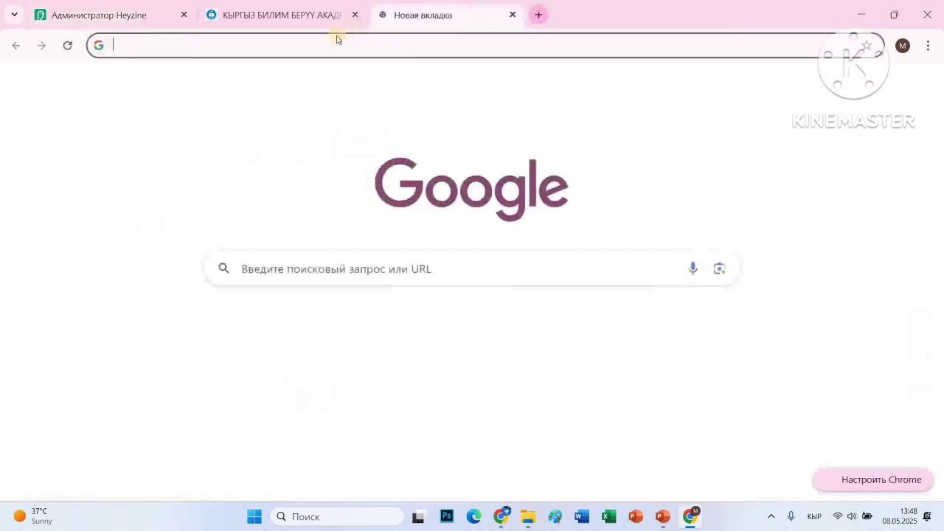
{"action": "left_click", "coordinate": [309, 42]}
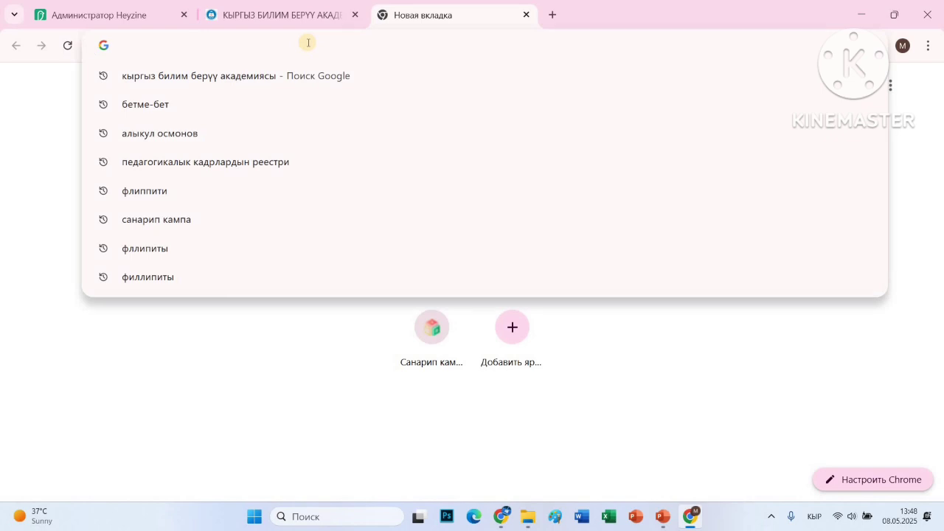
{"action": "type", "text": "юту"}
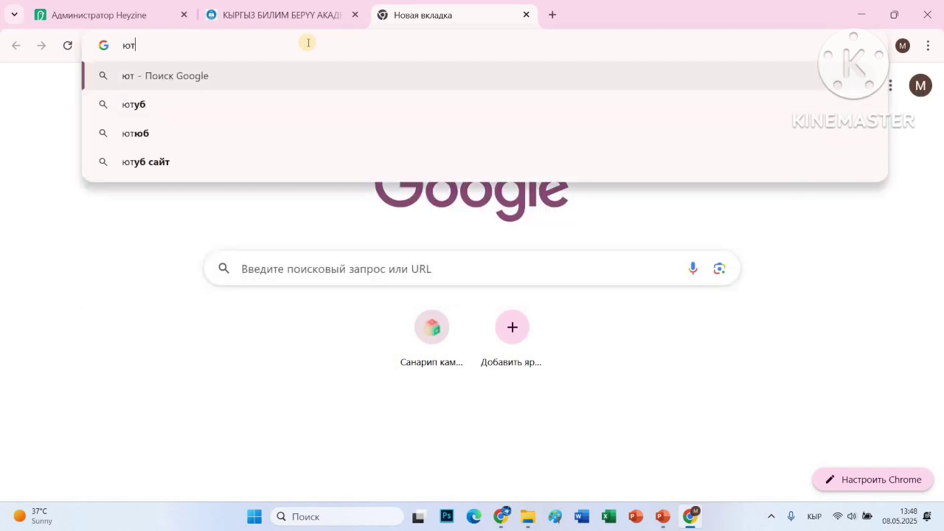
{"action": "type", "text": "б"}
{"action": "key", "text": "Return"}
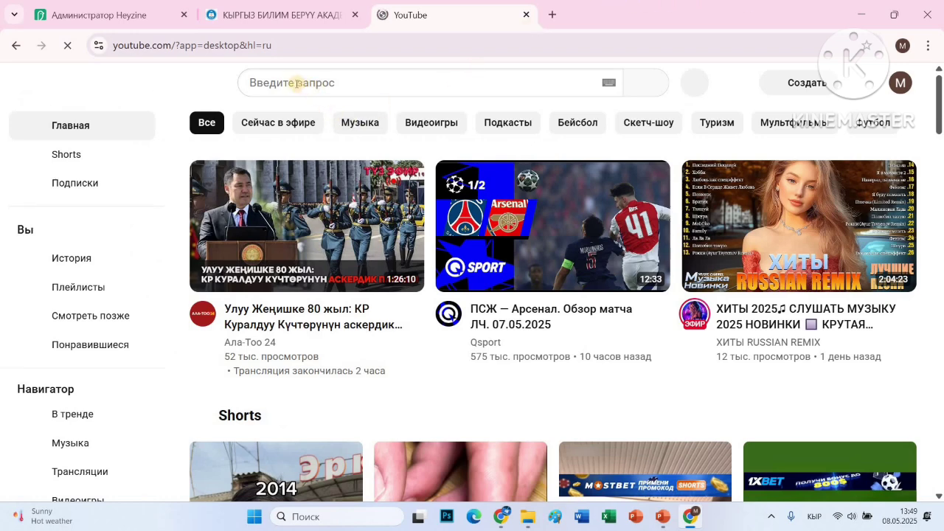
Dismiss the notification permission request and search YouTube for теңдеме
{"action": "left_click", "coordinate": [343, 85]}
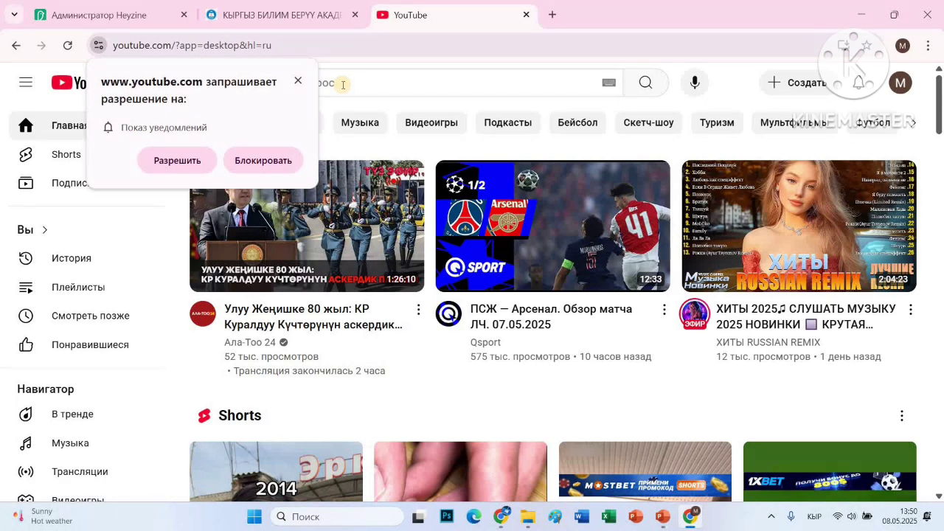
{"action": "left_click", "coordinate": [302, 81]}
{"action": "left_click", "coordinate": [321, 83]}
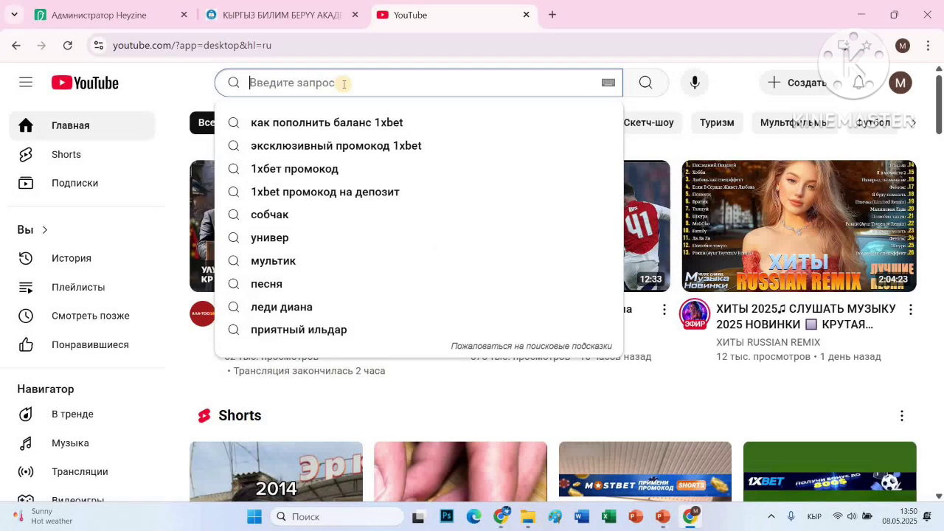
{"action": "type", "text": "те"}
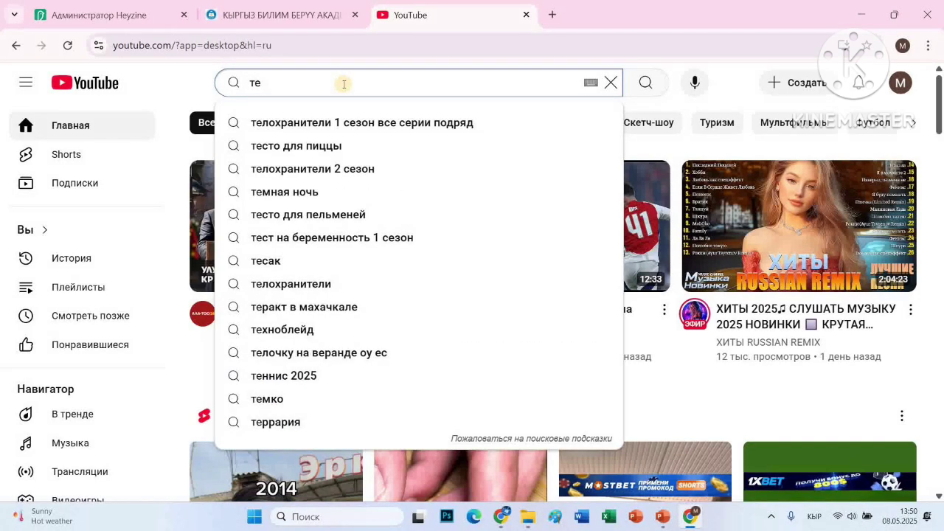
{"action": "type", "text": "ңдеме"}
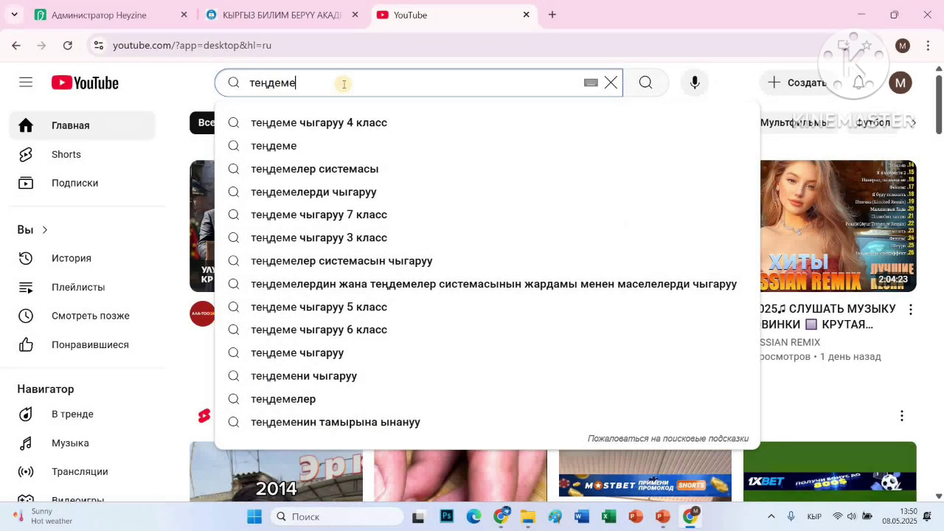
{"action": "key", "text": "Return"}
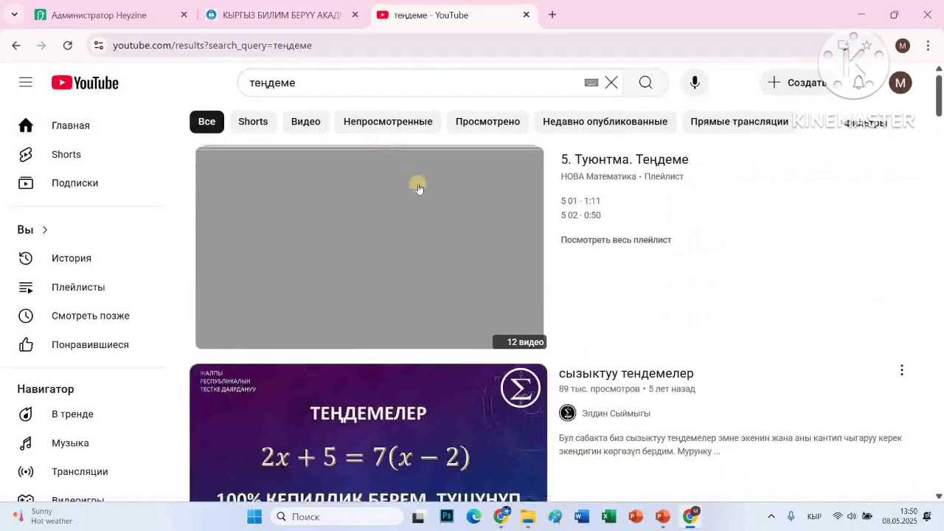
Open the video сызыктуу тендемелер from the search results and pause its playback
{"action": "scroll", "coordinate": [394, 268], "scroll_direction": "down", "scroll_amount": 2}
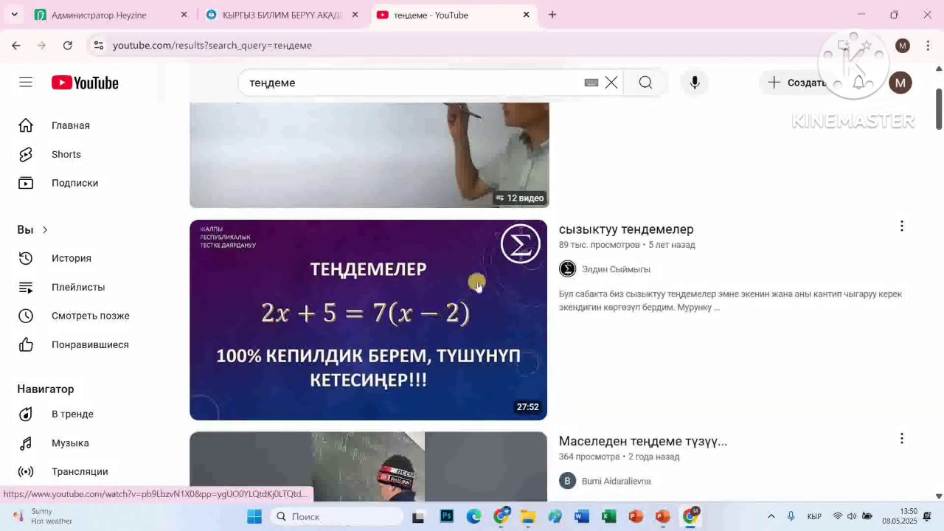
{"action": "left_click", "coordinate": [384, 284]}
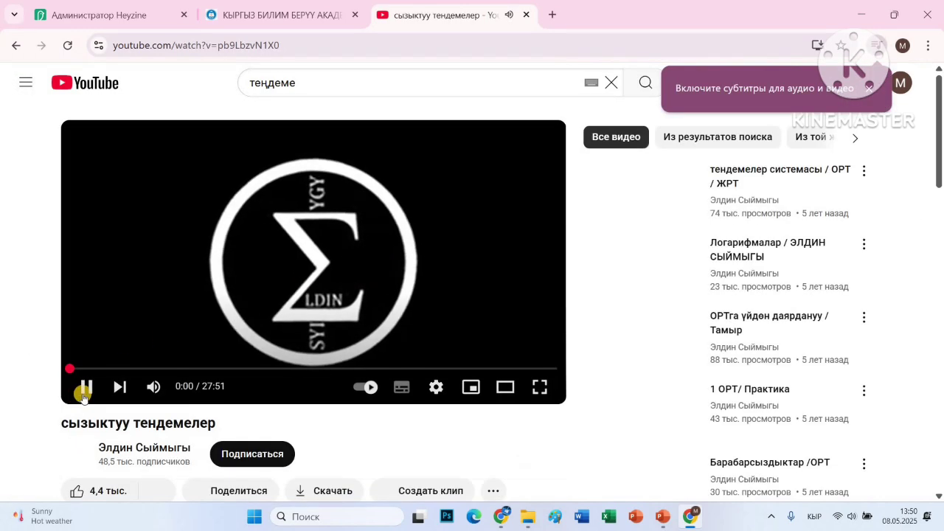
{"action": "key", "text": "k"}
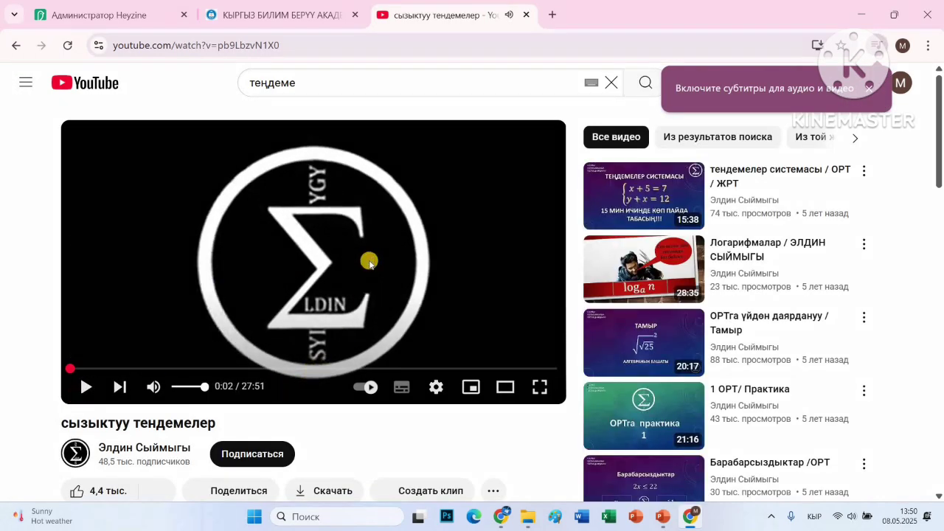
Copy the share link of the сызыктуу тендемелер video and paste it as the video area's link in Heyzine
{"action": "scroll", "coordinate": [376, 248], "scroll_direction": "down", "scroll_amount": 3}
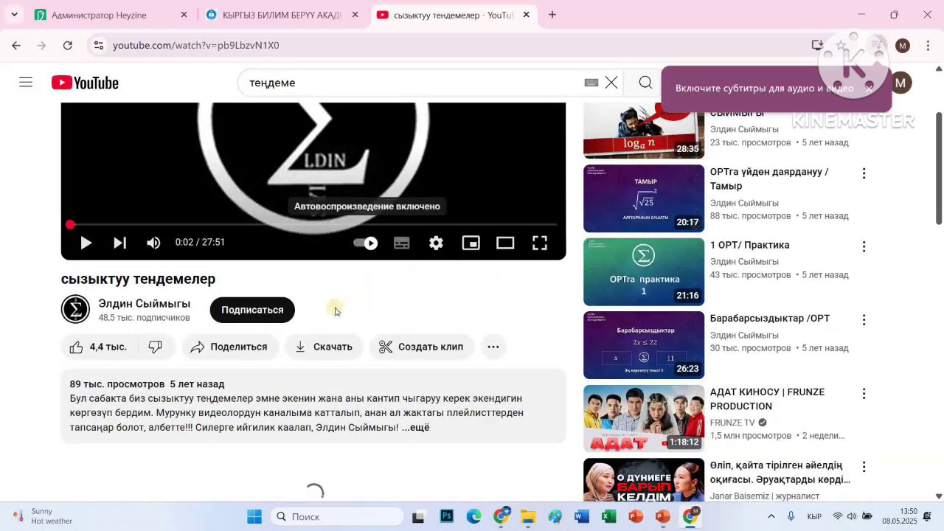
{"action": "left_click", "coordinate": [233, 348]}
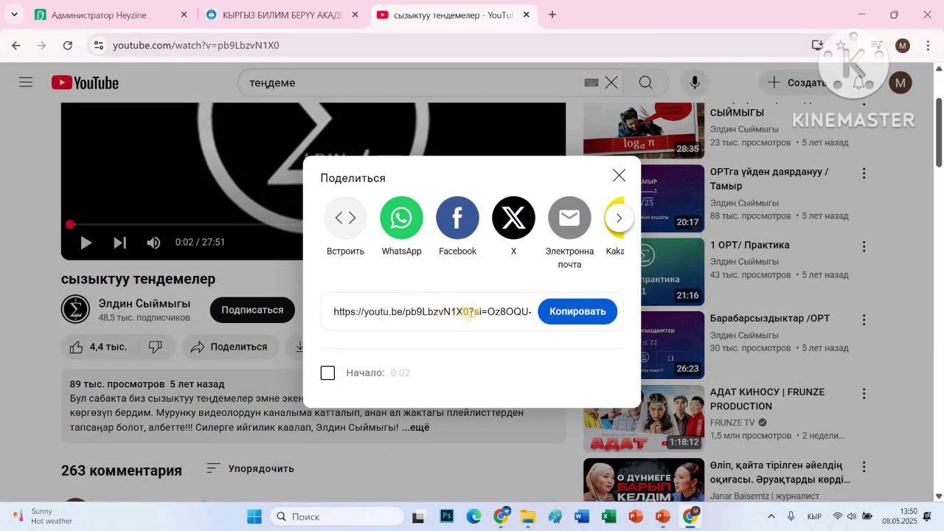
{"action": "left_click", "coordinate": [570, 317]}
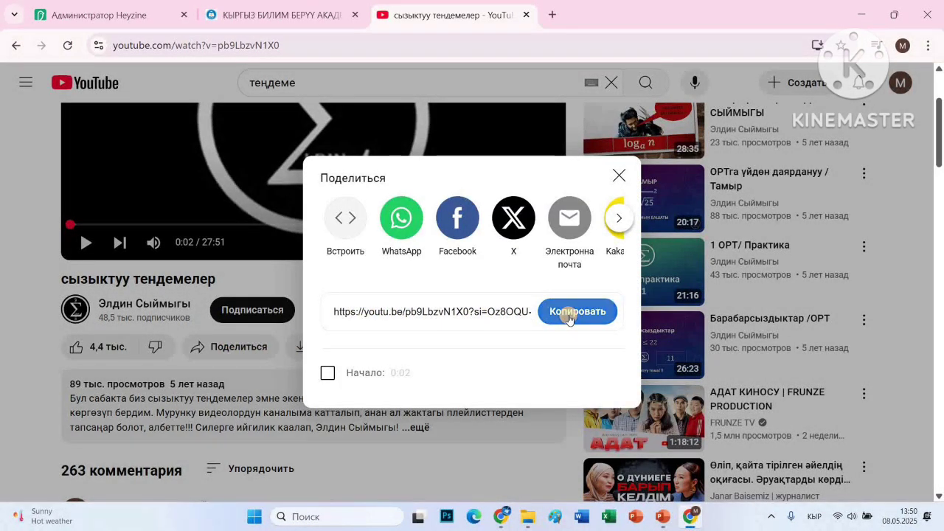
{"action": "left_click", "coordinate": [619, 177]}
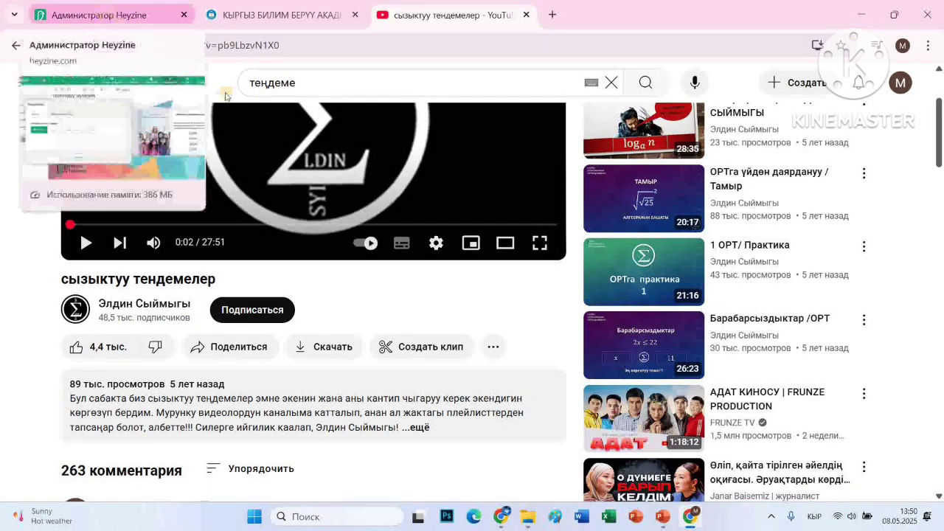
{"action": "left_click", "coordinate": [106, 16]}
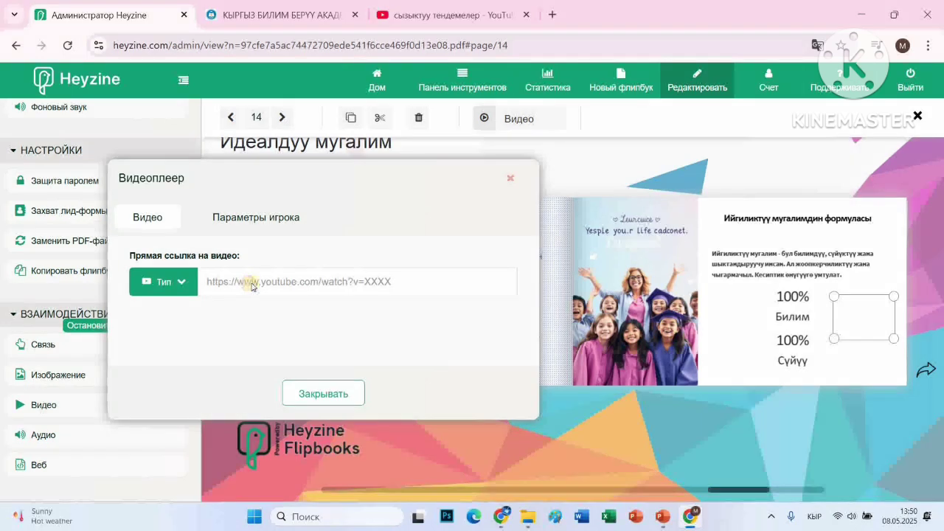
{"action": "right_click", "coordinate": [249, 283]}
{"action": "left_click", "coordinate": [294, 354]}
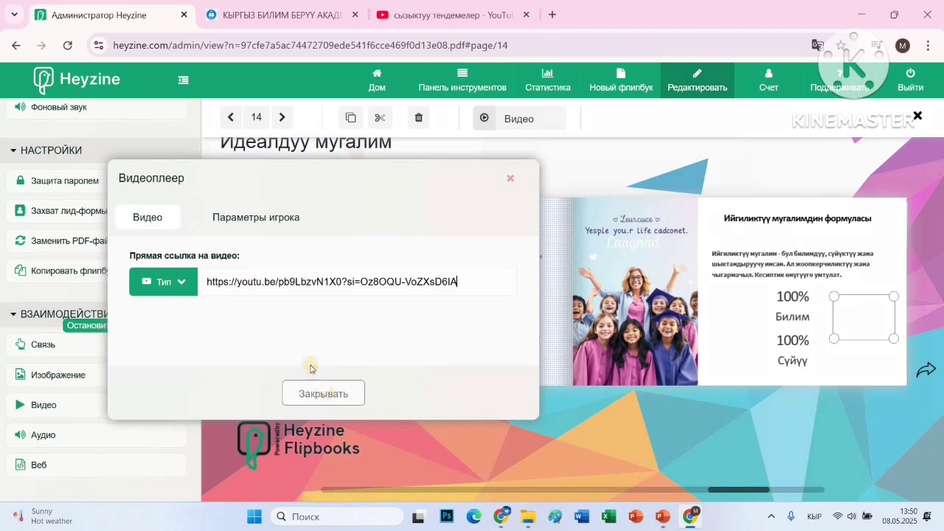
Enable Автоматическое воспроизведение with Играть только один раз off, close the video settings and slightly enlarge the video area up and to the left
{"action": "left_click", "coordinate": [258, 219]}
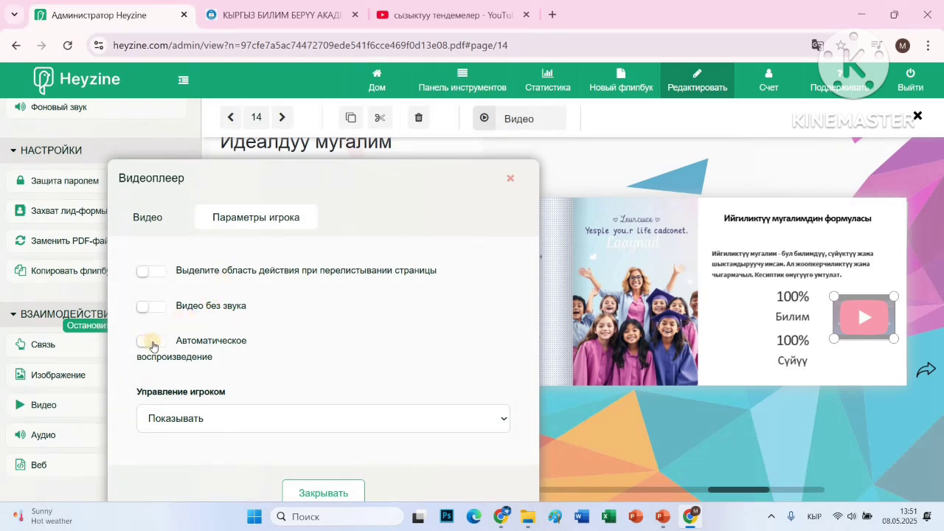
{"action": "left_click", "coordinate": [152, 343]}
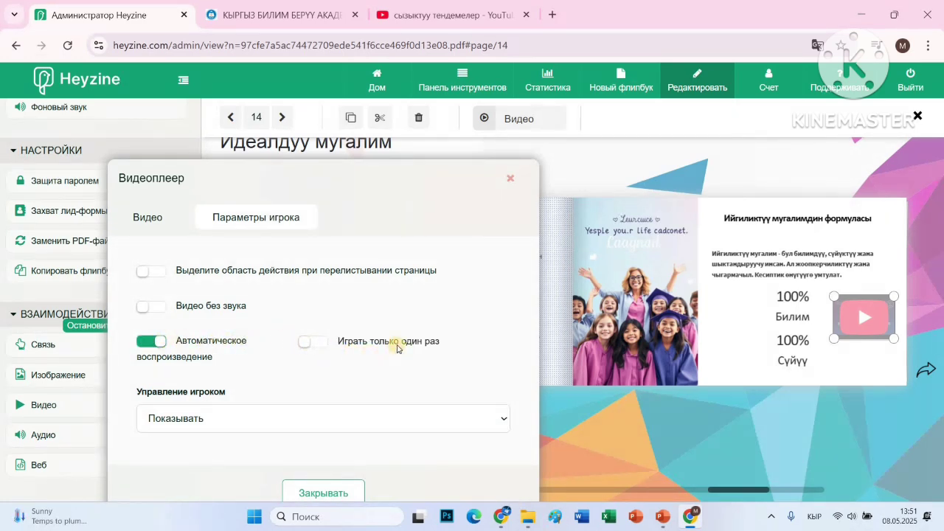
{"action": "left_click", "coordinate": [314, 343]}
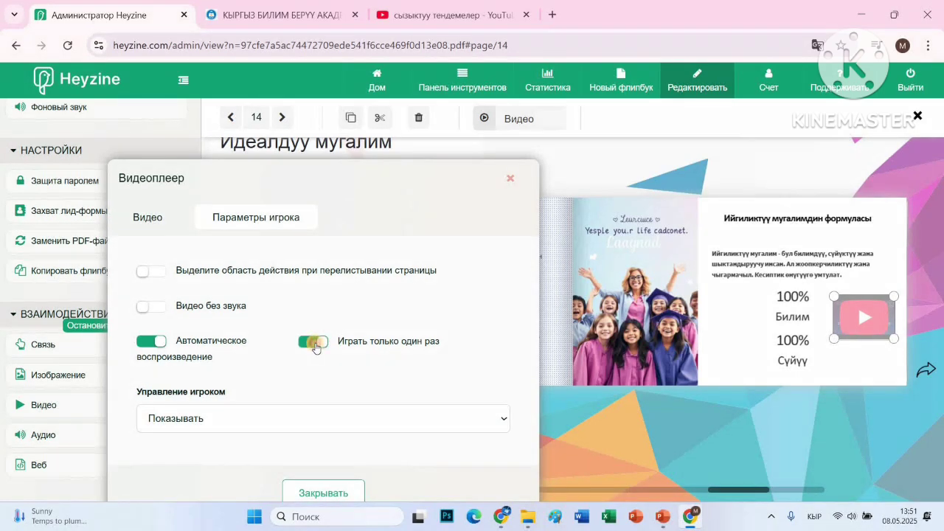
{"action": "left_click", "coordinate": [315, 343]}
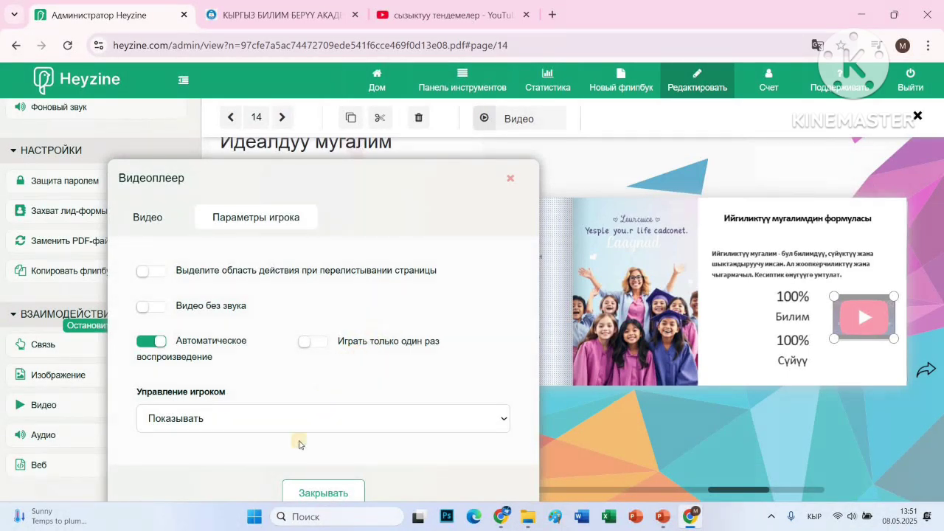
{"action": "left_click", "coordinate": [318, 491]}
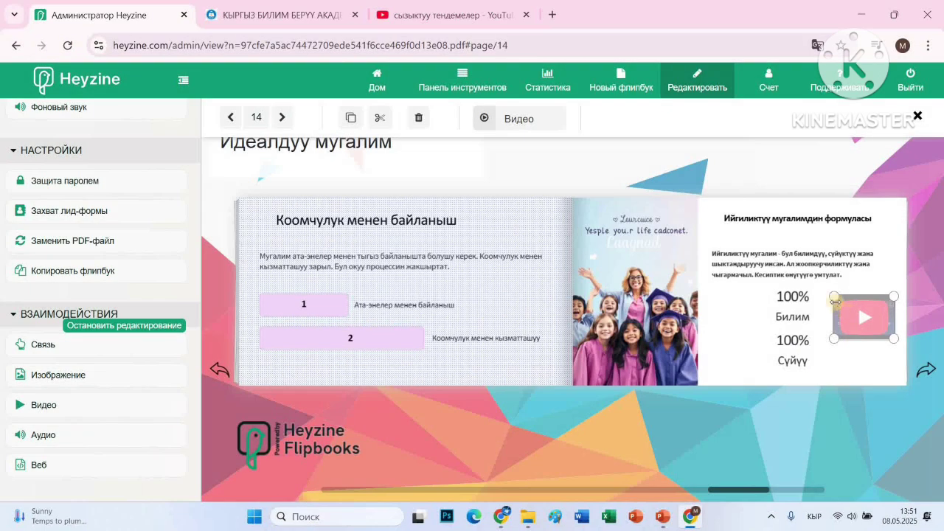
{"action": "left_click_drag", "start_coordinate": [834, 298], "coordinate": [820, 291]}
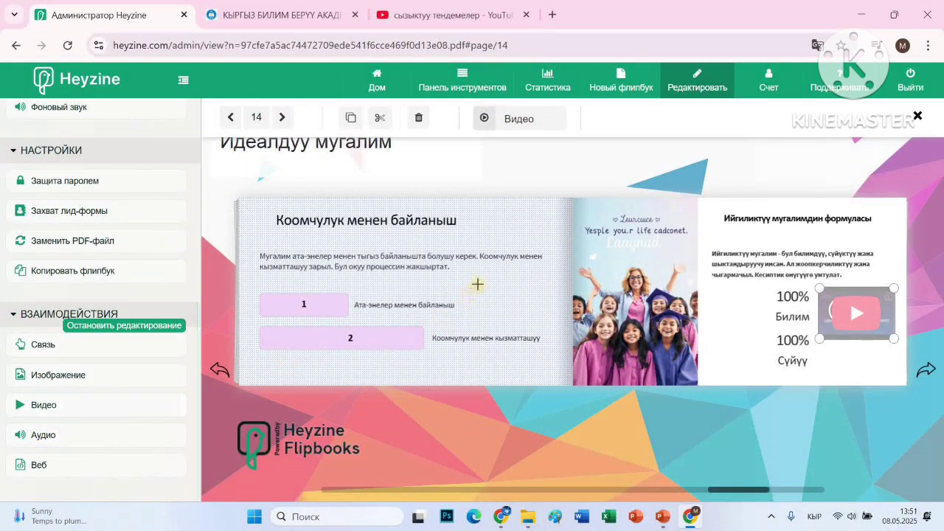
Add a small audio area below the paragraph's end on the Коомчулук менен байланыш page, check its library and link options, and close its settings
{"action": "left_click", "coordinate": [541, 302]}
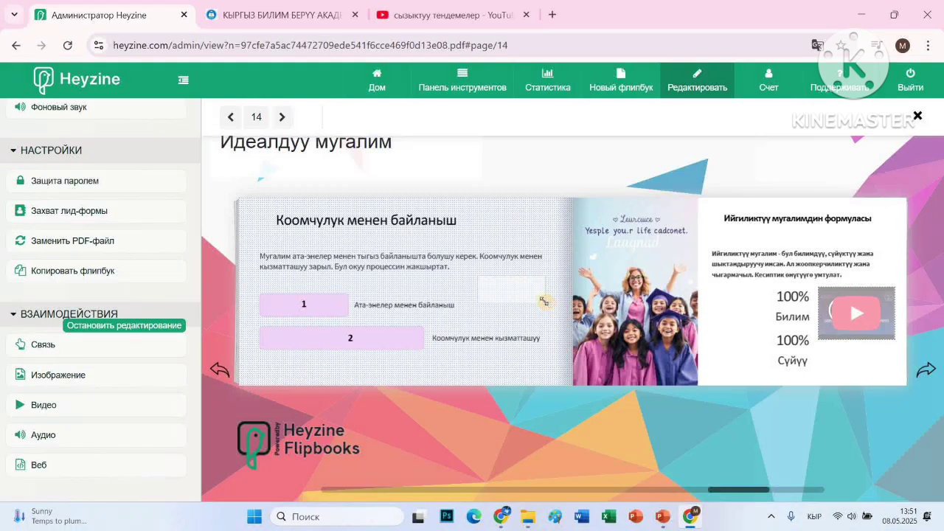
{"action": "left_click", "coordinate": [543, 301]}
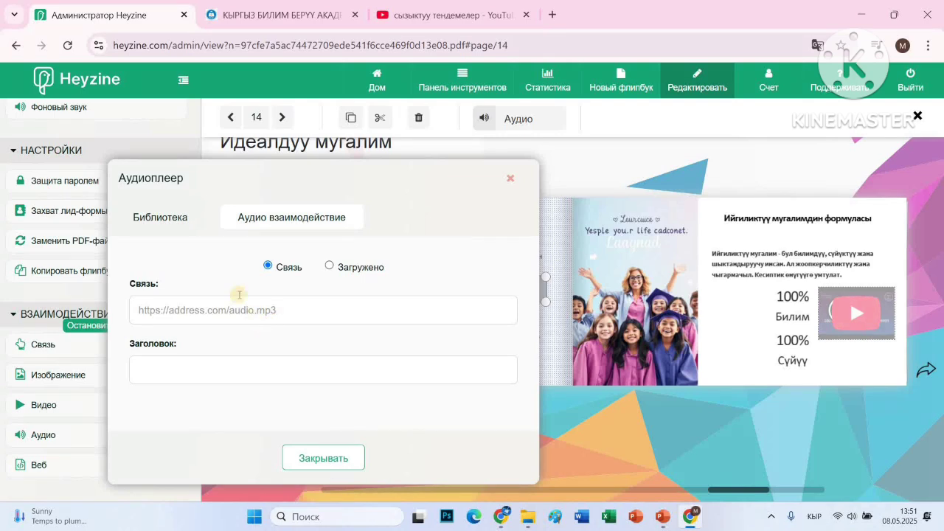
{"action": "left_click", "coordinate": [178, 220]}
{"action": "left_click", "coordinate": [309, 354]}
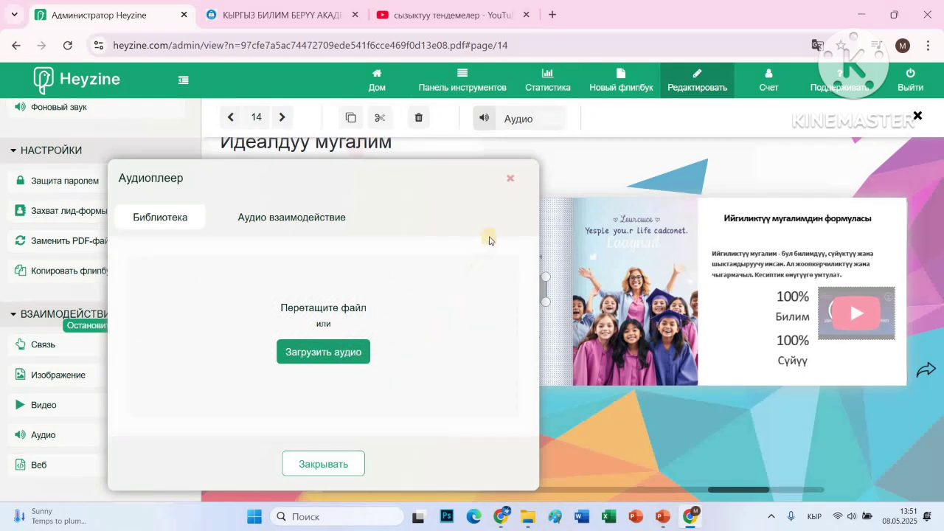
{"action": "left_click", "coordinate": [288, 219]}
{"action": "left_click", "coordinate": [288, 219]}
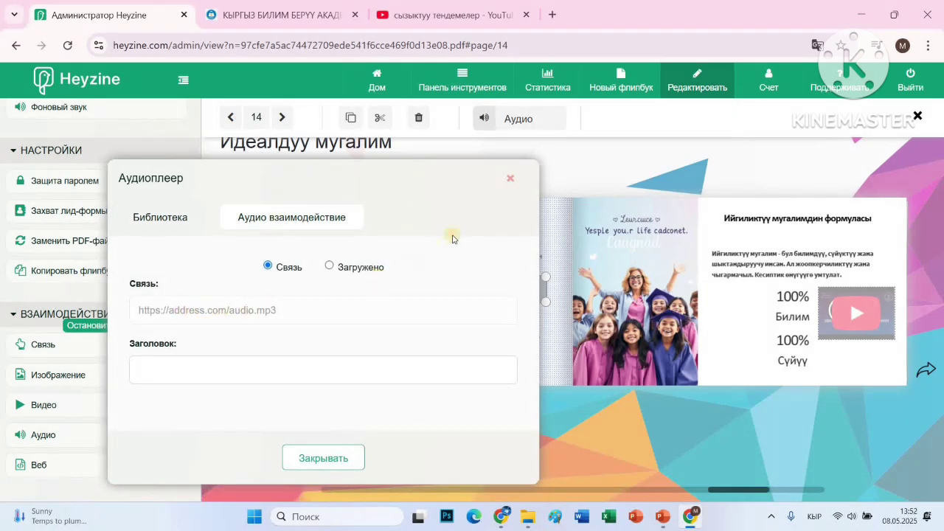
{"action": "left_click", "coordinate": [508, 181]}
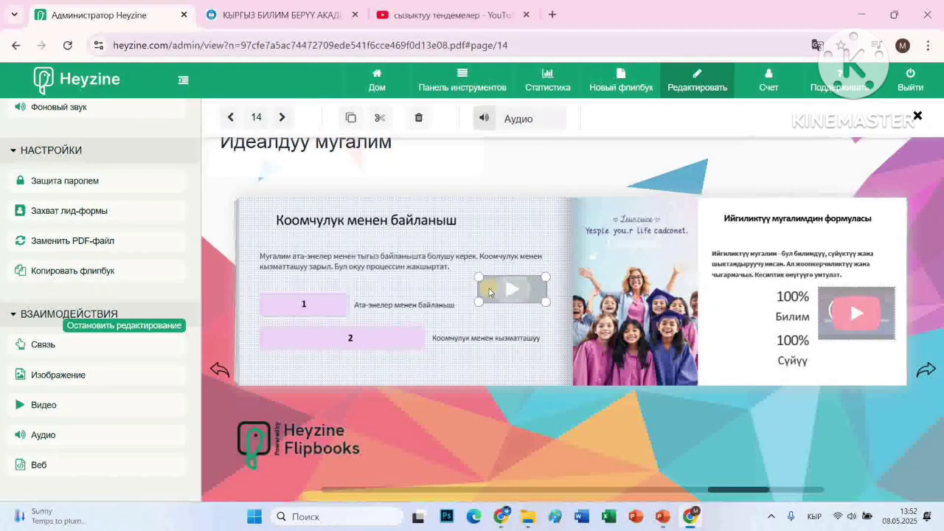
Delete the audio area from the Коомчулук менен байланыш page and save the flipbook
{"action": "left_click", "coordinate": [417, 120]}
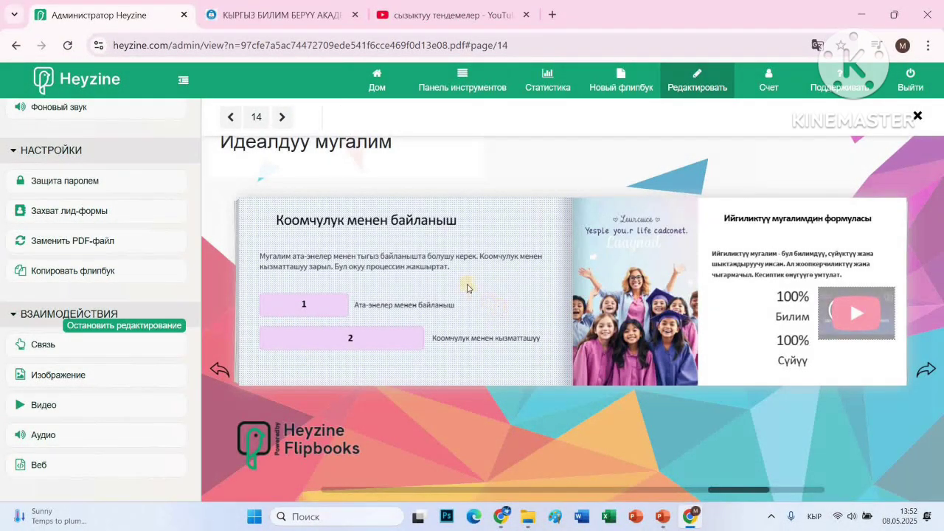
{"action": "left_click", "coordinate": [846, 310]}
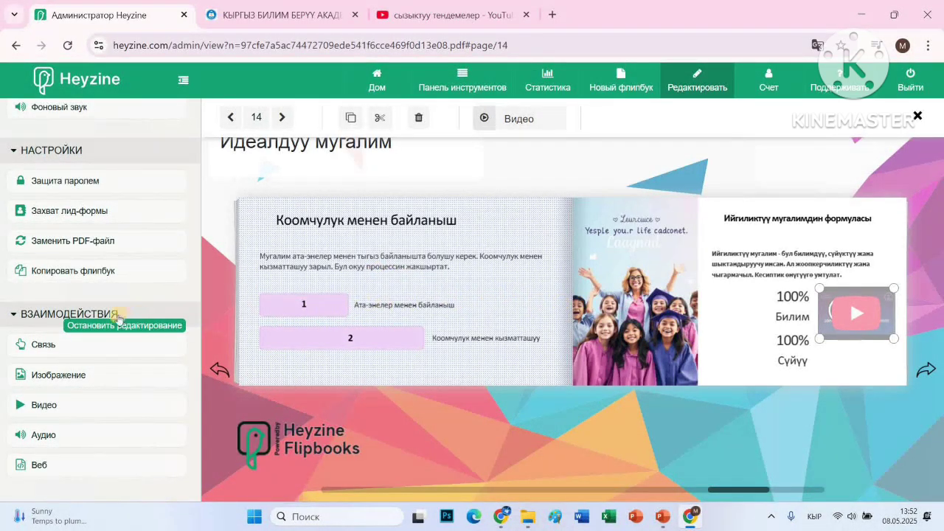
{"action": "scroll", "coordinate": [111, 302], "scroll_direction": "up", "scroll_amount": 1}
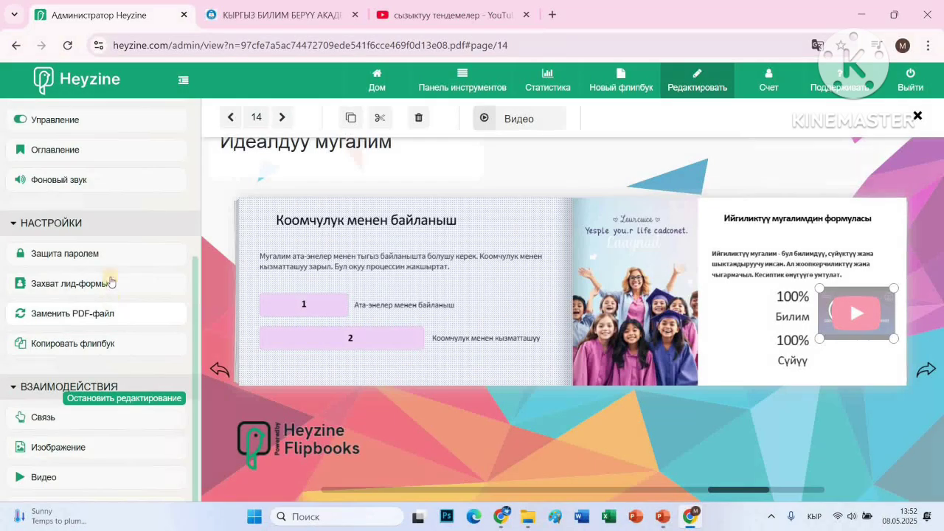
{"action": "scroll", "coordinate": [116, 280], "scroll_direction": "up", "scroll_amount": 2}
{"action": "scroll", "coordinate": [118, 244], "scroll_direction": "up", "scroll_amount": 1}
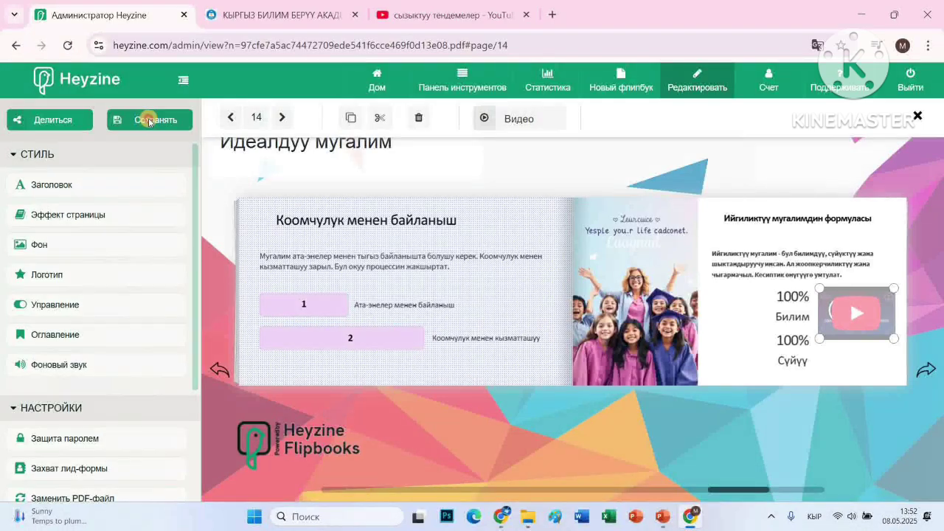
{"action": "left_click", "coordinate": [148, 120]}
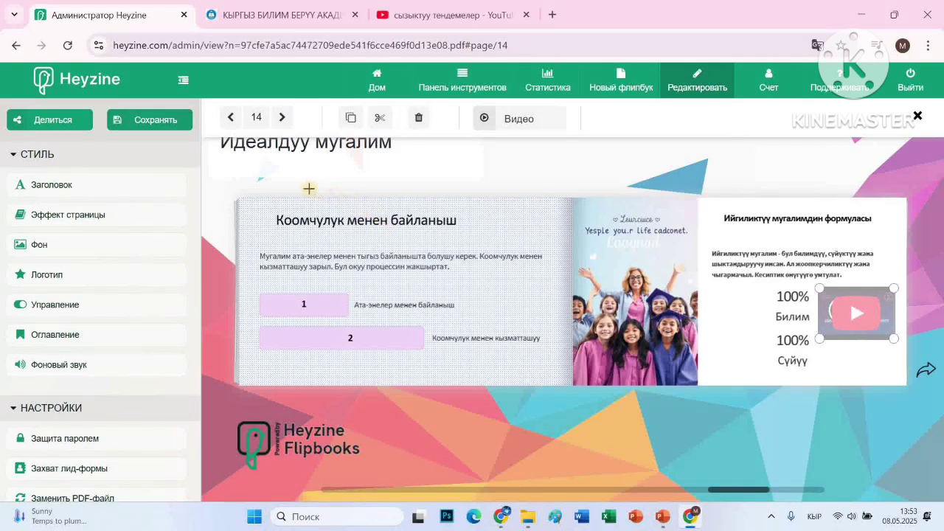
Copy the flipbook's reading link, look through the email/image, web embed and QR-code sharing options, and close the sharing dialog
{"action": "left_click", "coordinate": [50, 121]}
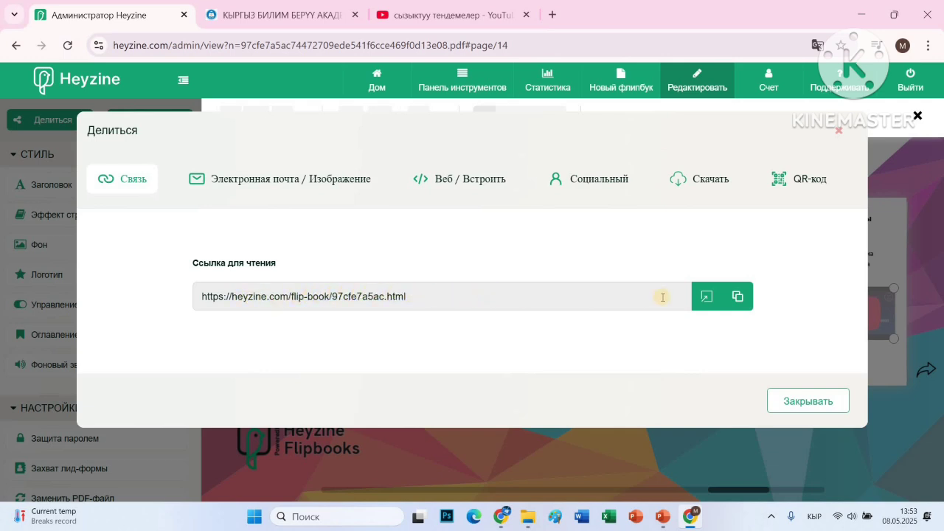
{"action": "left_click", "coordinate": [738, 298]}
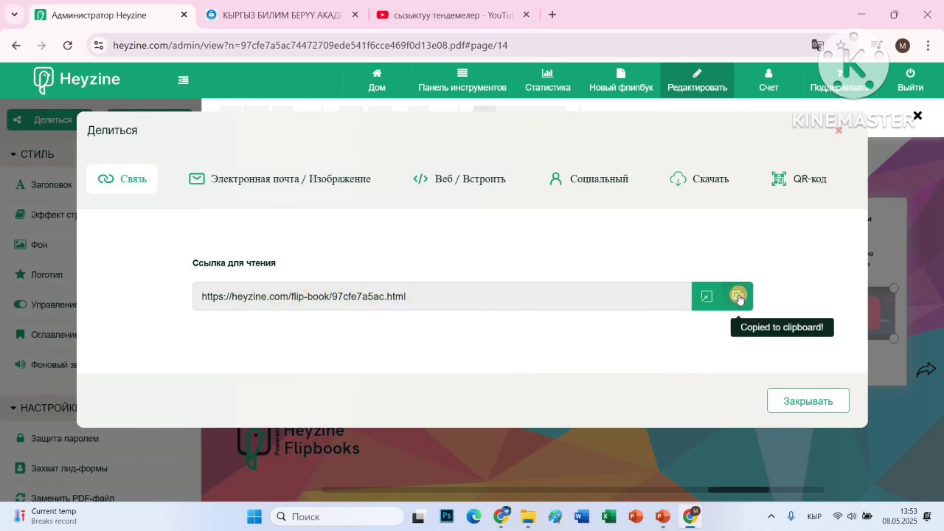
{"action": "left_click", "coordinate": [255, 184]}
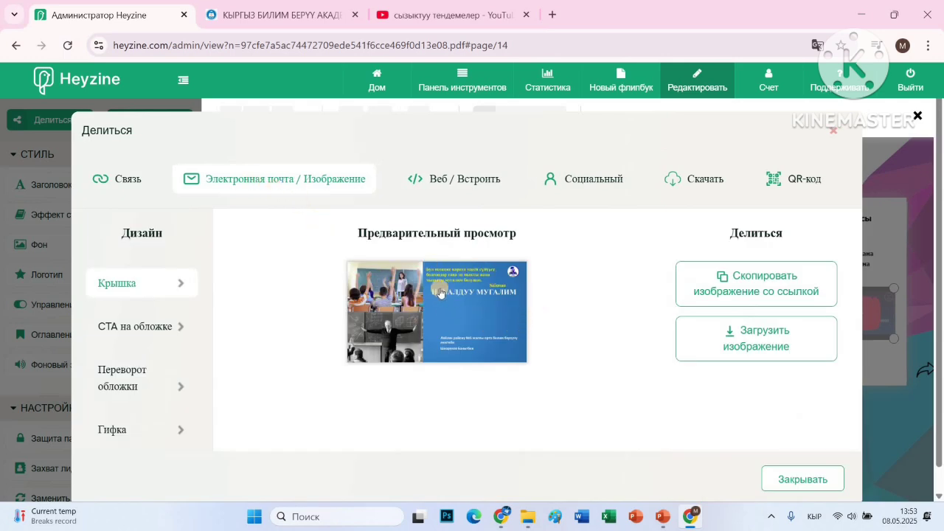
{"action": "left_click", "coordinate": [449, 190]}
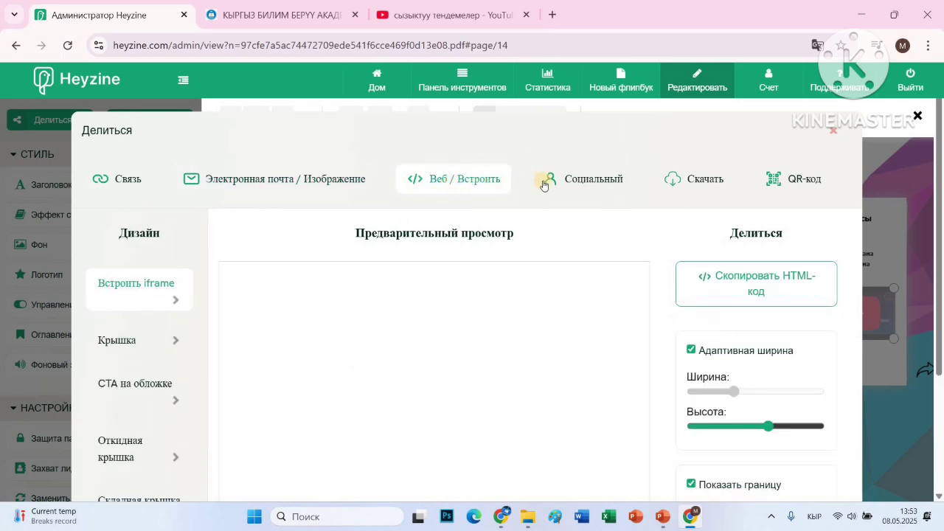
{"action": "left_click", "coordinate": [791, 178]}
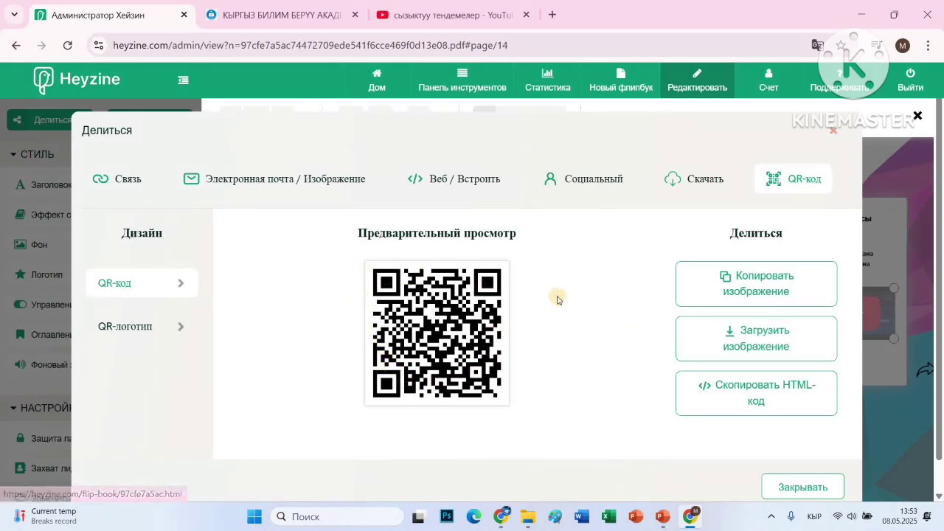
{"action": "left_click", "coordinate": [832, 131]}
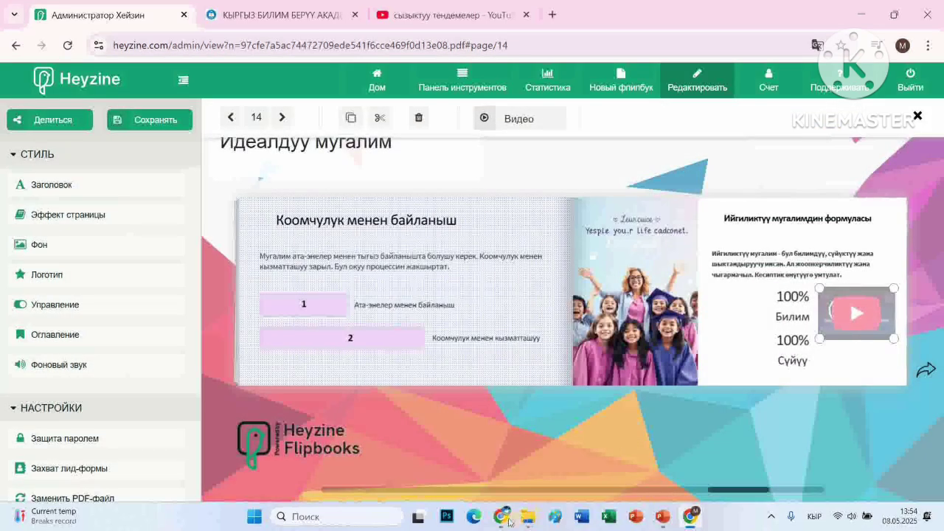
Switch to the other Chrome window and open the copied flipbook link there
{"action": "left_click", "coordinate": [503, 518]}
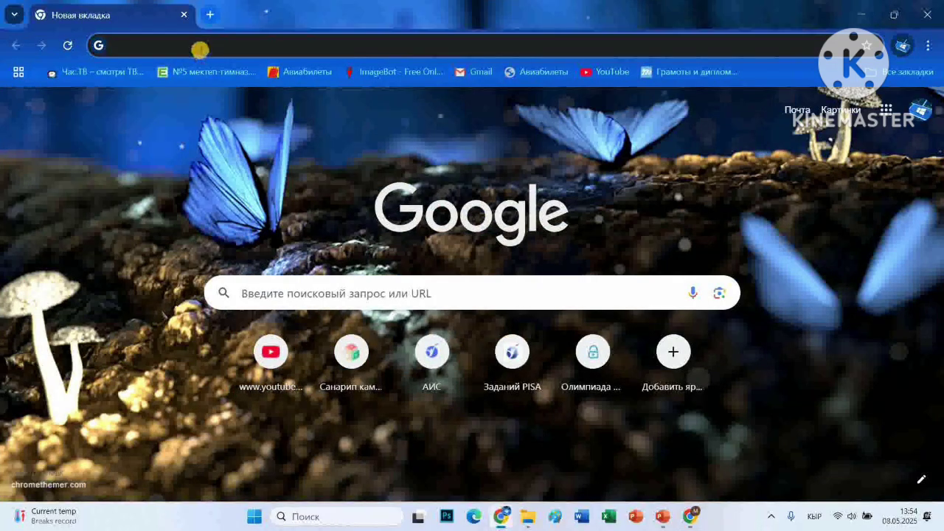
{"action": "right_click", "coordinate": [200, 50]}
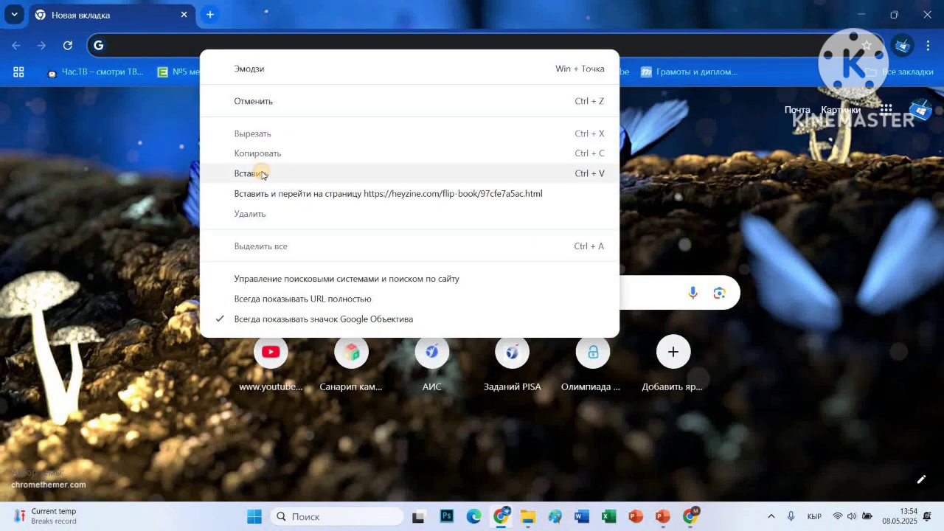
{"action": "left_click", "coordinate": [264, 174]}
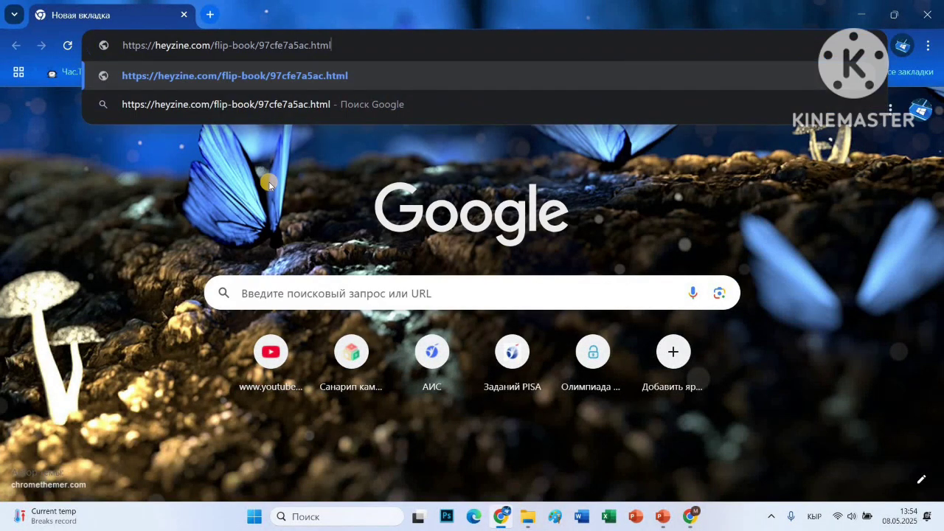
{"action": "key", "text": "Return"}
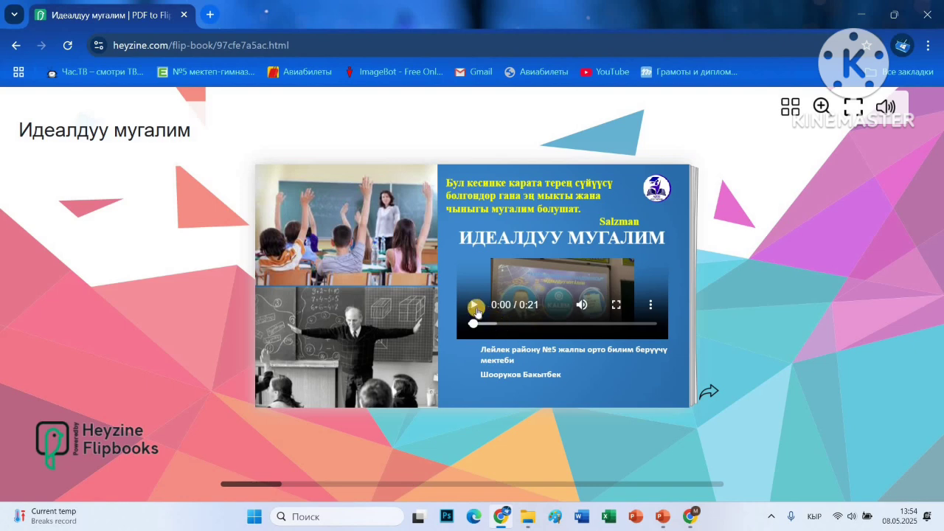
Play the video embedded on the flipbook's cover page briefly and pause it
{"action": "left_click", "coordinate": [475, 310]}
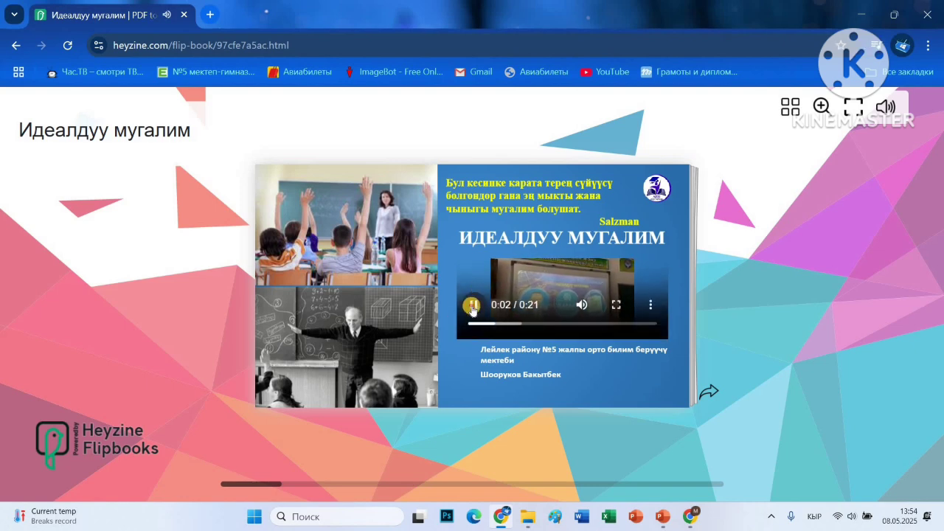
{"action": "left_click", "coordinate": [470, 310]}
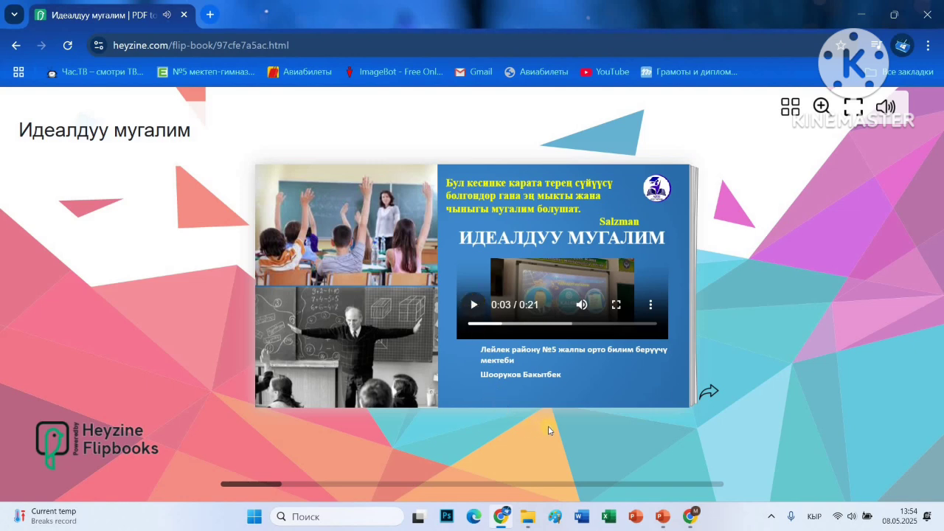
{"action": "left_click", "coordinate": [580, 428]}
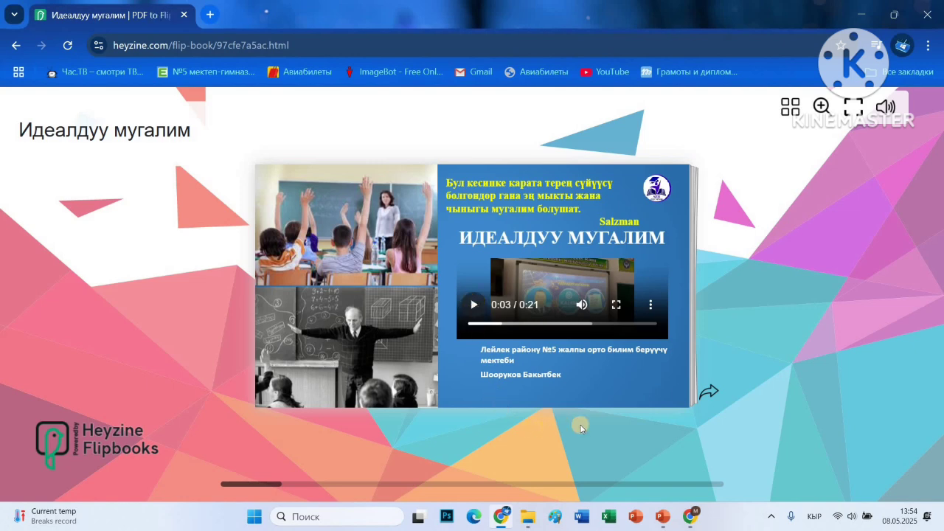
Page through the published flipbook from the cover to the Адилеттүү жана үлгү болуучу инсан spread, turning back and forth along the way
{"action": "left_click", "coordinate": [706, 395]}
{"action": "left_click", "coordinate": [709, 396]}
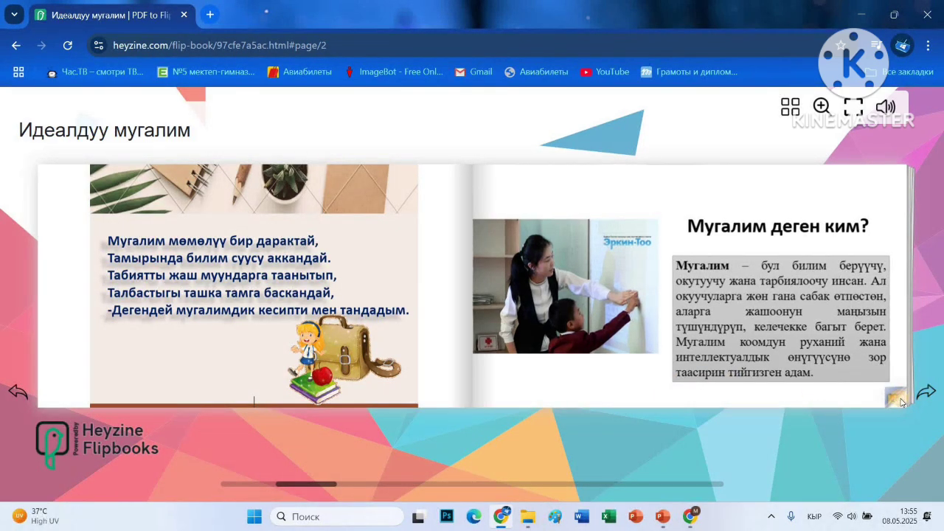
{"action": "left_click", "coordinate": [900, 402]}
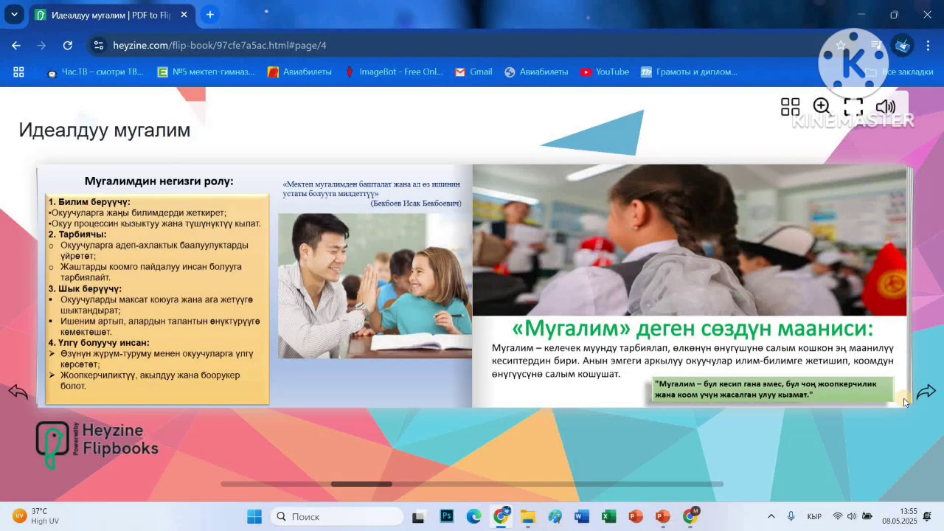
{"action": "left_click", "coordinate": [884, 367]}
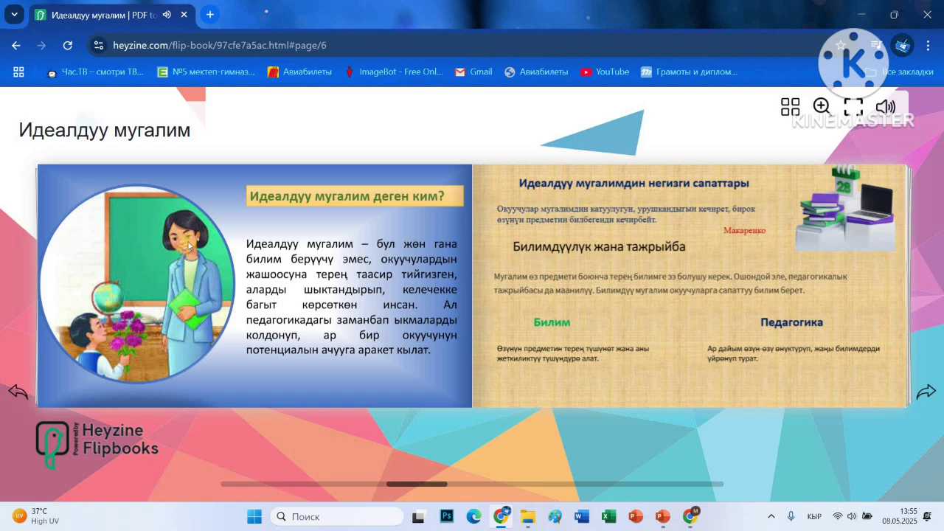
{"action": "left_click", "coordinate": [43, 394]}
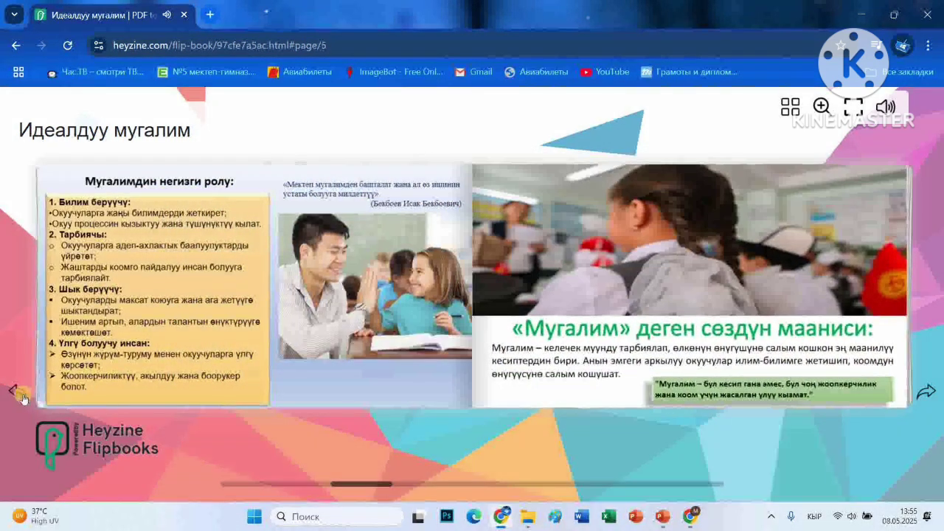
{"action": "left_click", "coordinate": [18, 391]}
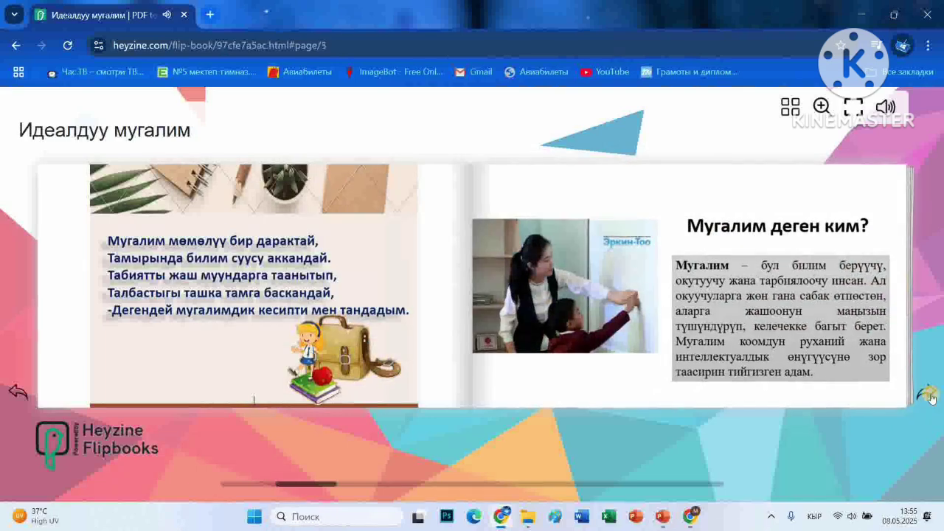
{"action": "left_click", "coordinate": [928, 394]}
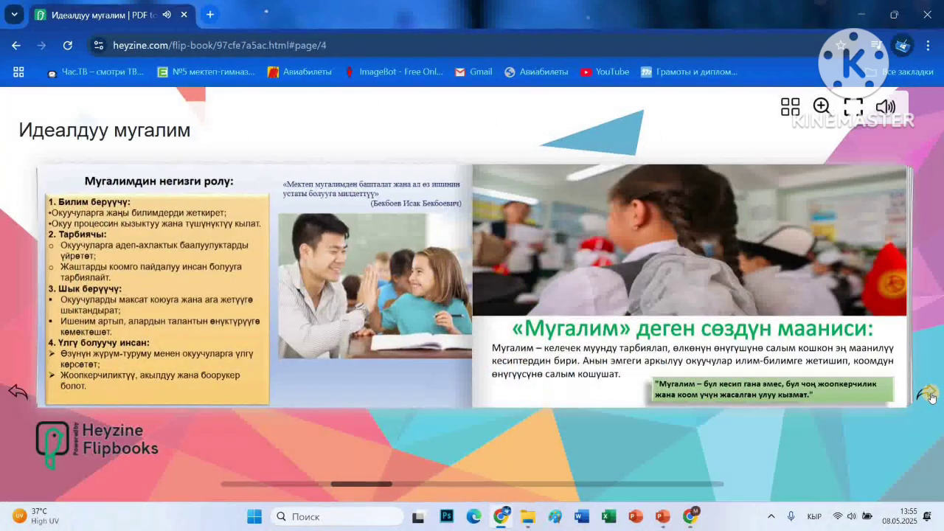
{"action": "left_click", "coordinate": [928, 394]}
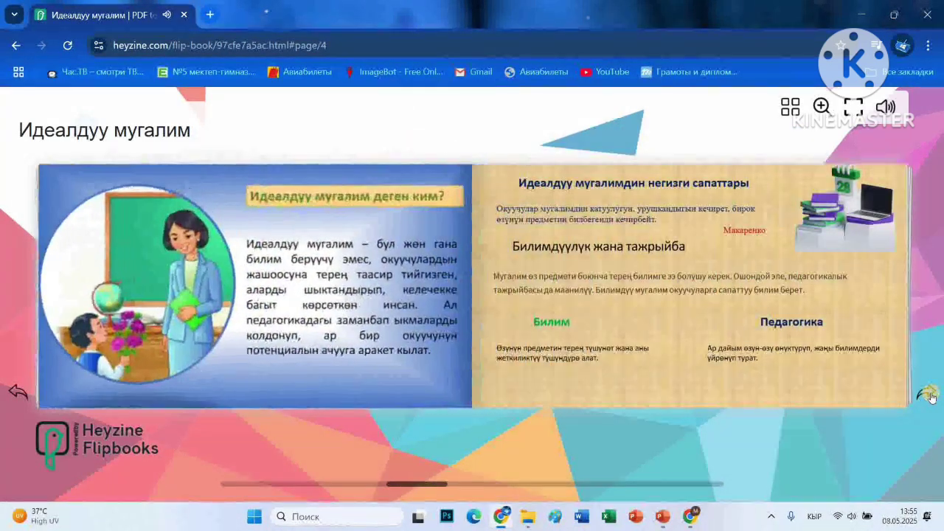
{"action": "left_click", "coordinate": [929, 394]}
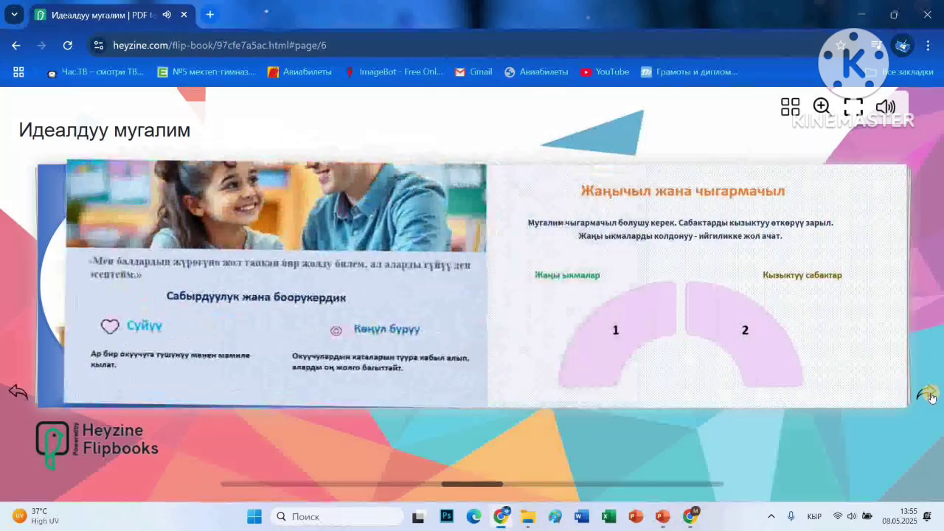
{"action": "left_click", "coordinate": [928, 395]}
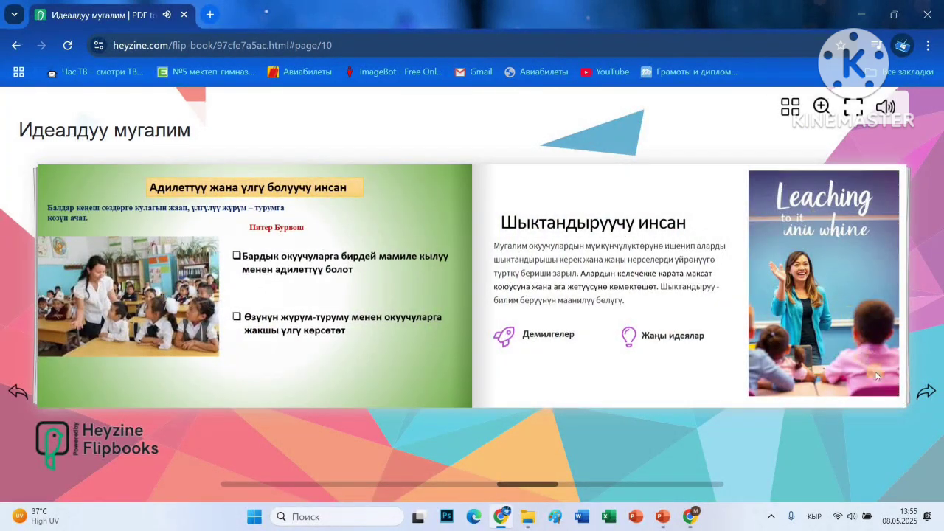
Turn to the Кесиптик өнүгүү spread, test its link to the kao.kg site and return to the flipbook
{"action": "left_click", "coordinate": [928, 395]}
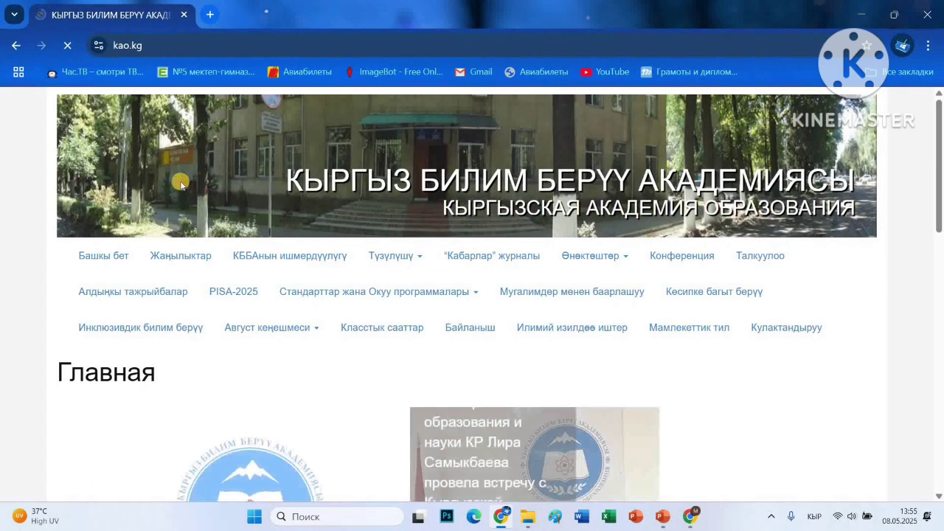
{"action": "left_click", "coordinate": [16, 47]}
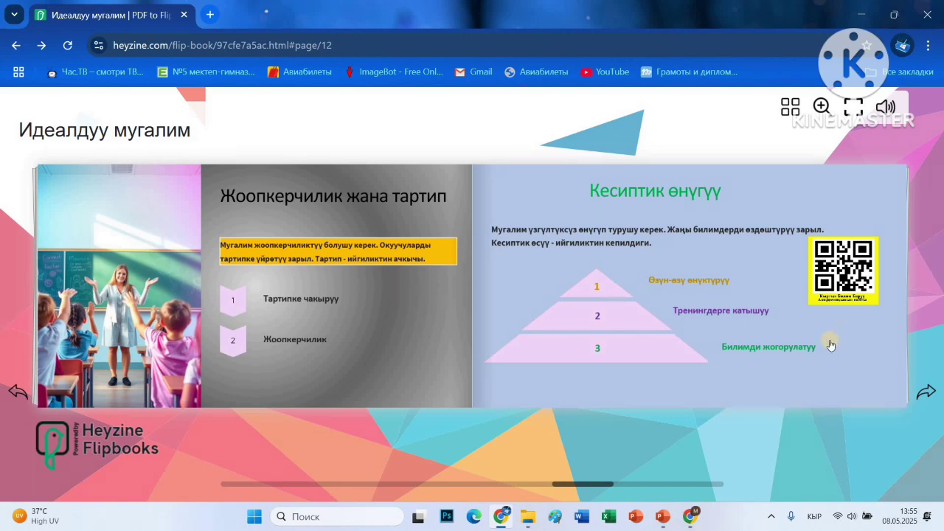
Play the YouTube video embedded on the Ийгиликтүү мугалимдин формуласы page and turn to the flipbook's final spread
{"action": "left_click", "coordinate": [924, 392]}
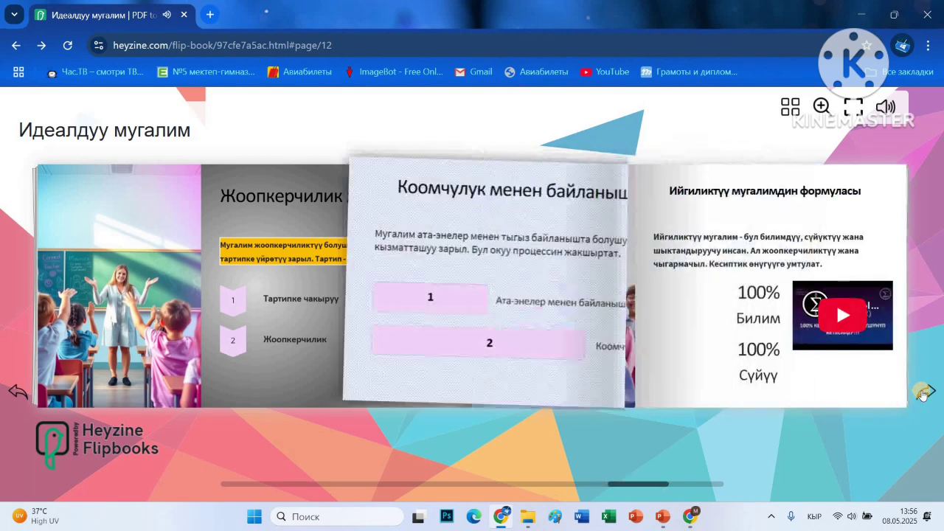
{"action": "left_click", "coordinate": [834, 317]}
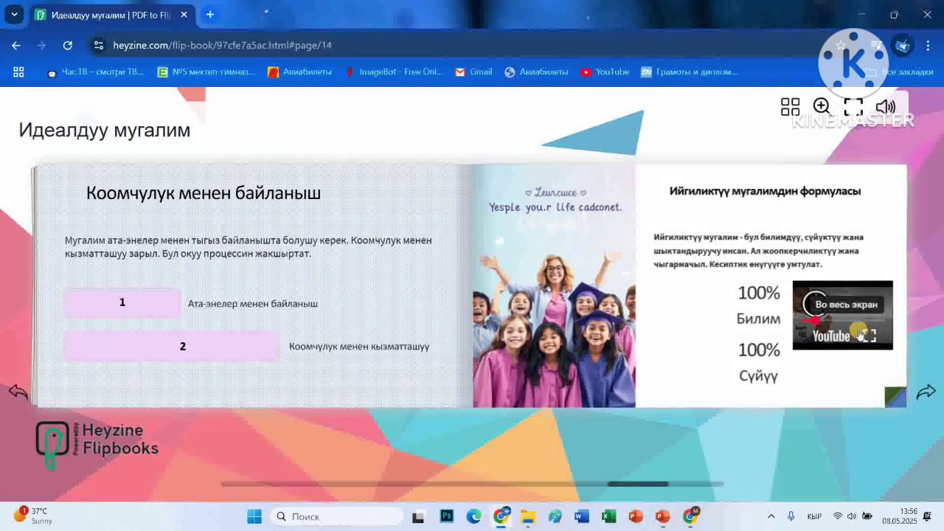
{"action": "left_click", "coordinate": [924, 393]}
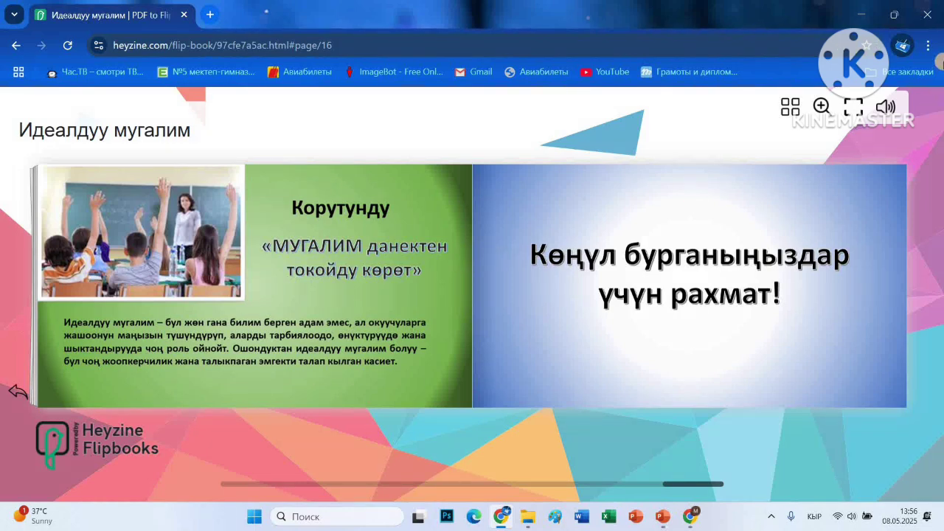
Close the published flipbook and the flipbook editor, and load heyzine.com in a new browser tab
{"action": "left_click", "coordinate": [926, 18]}
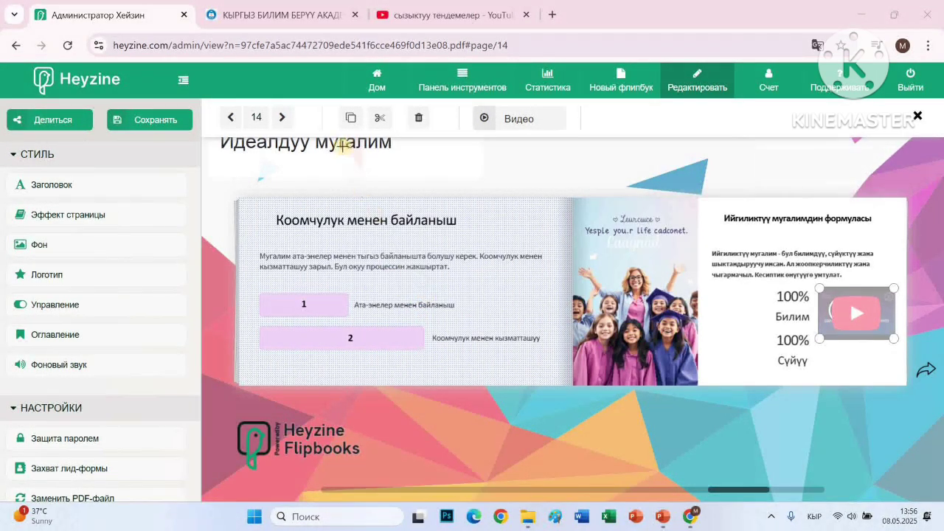
{"action": "left_click", "coordinate": [184, 15]}
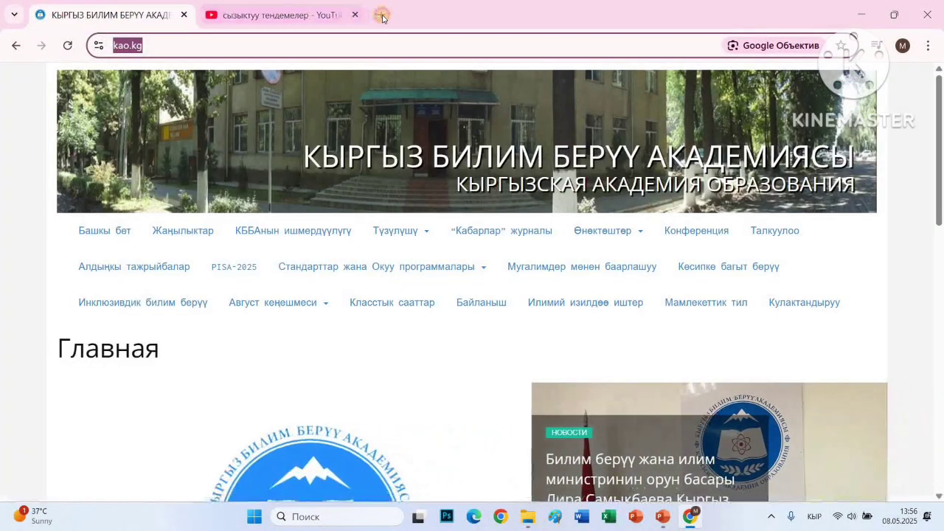
{"action": "left_click", "coordinate": [383, 17]}
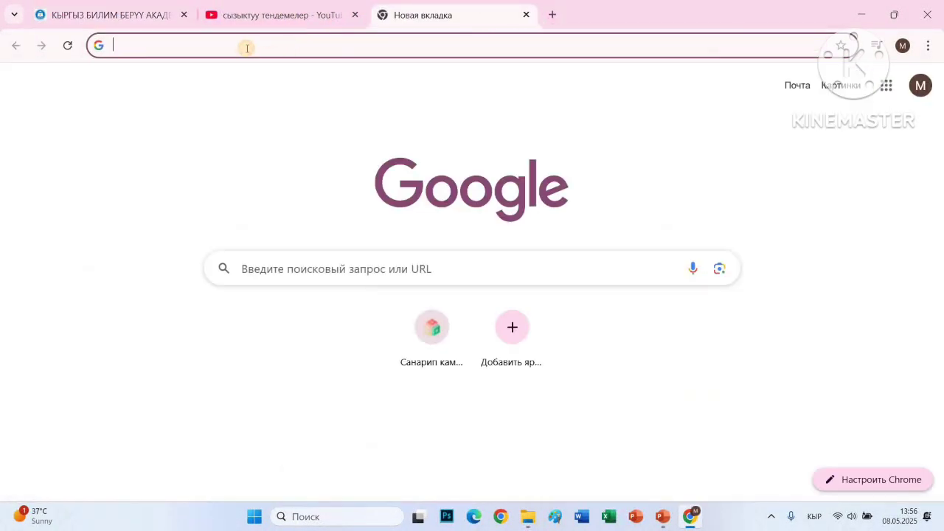
{"action": "left_click", "coordinate": [247, 48]}
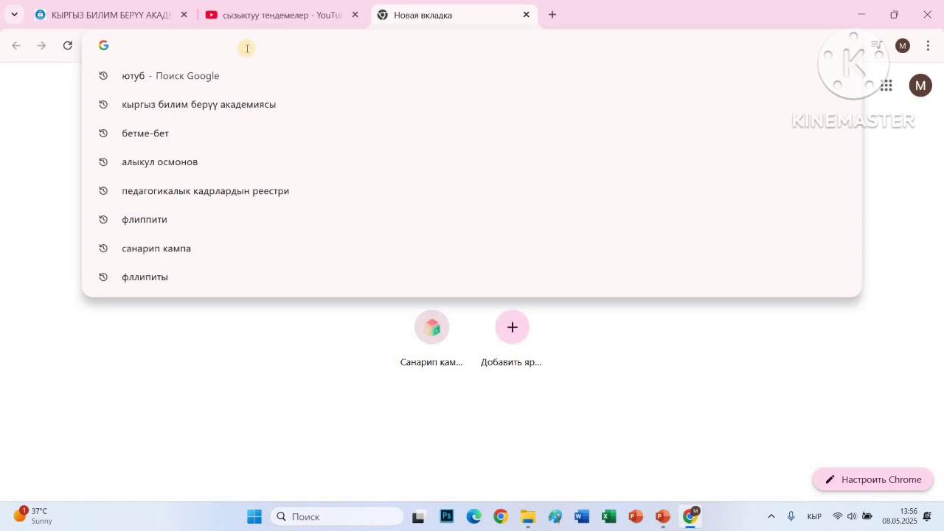
{"action": "type", "text": "р"}
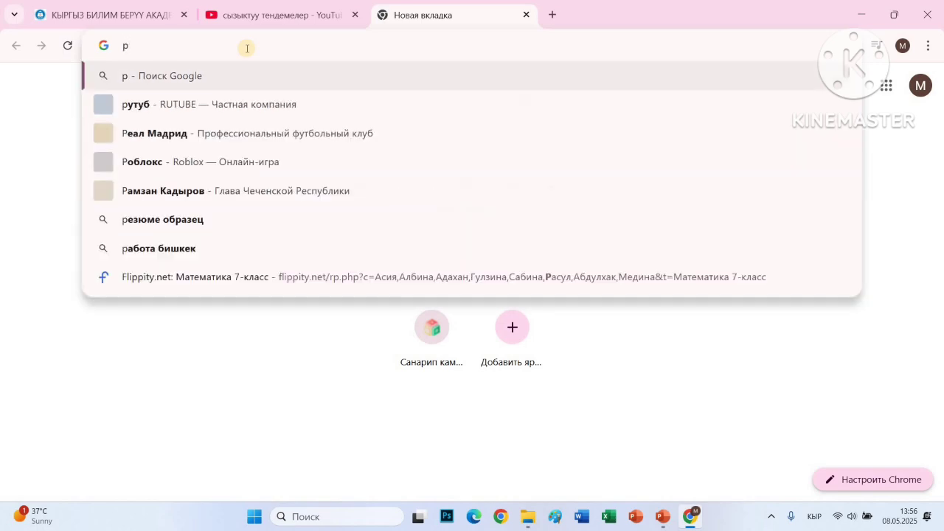
{"action": "key", "text": "Escape"}
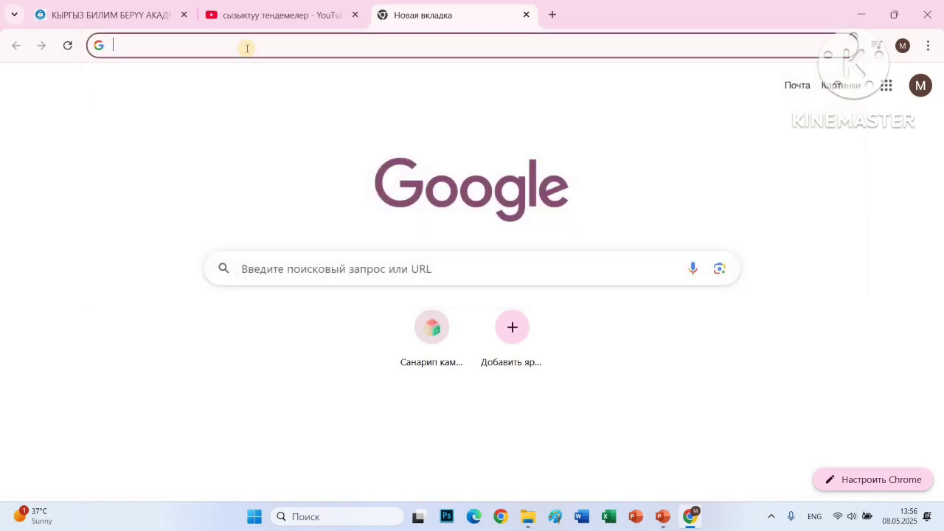
{"action": "type", "text": "heyzine.com"}
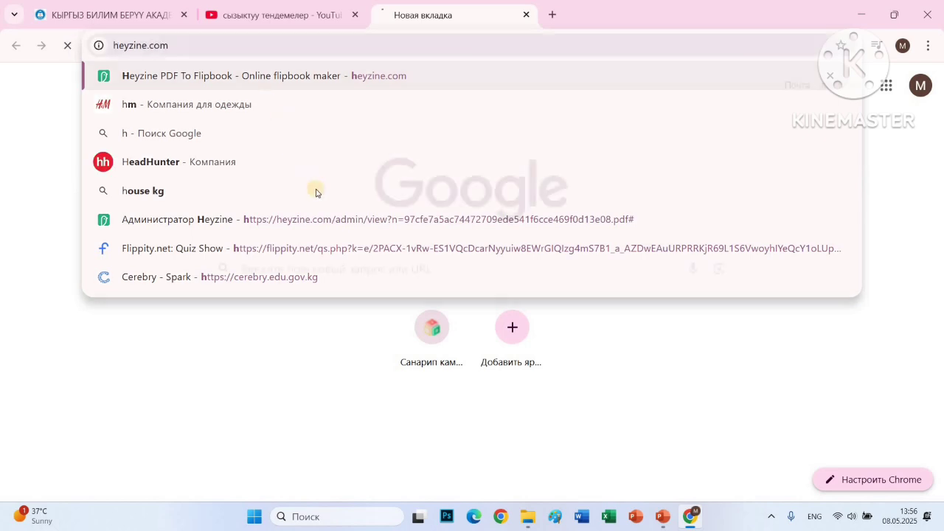
{"action": "key", "text": "Return"}
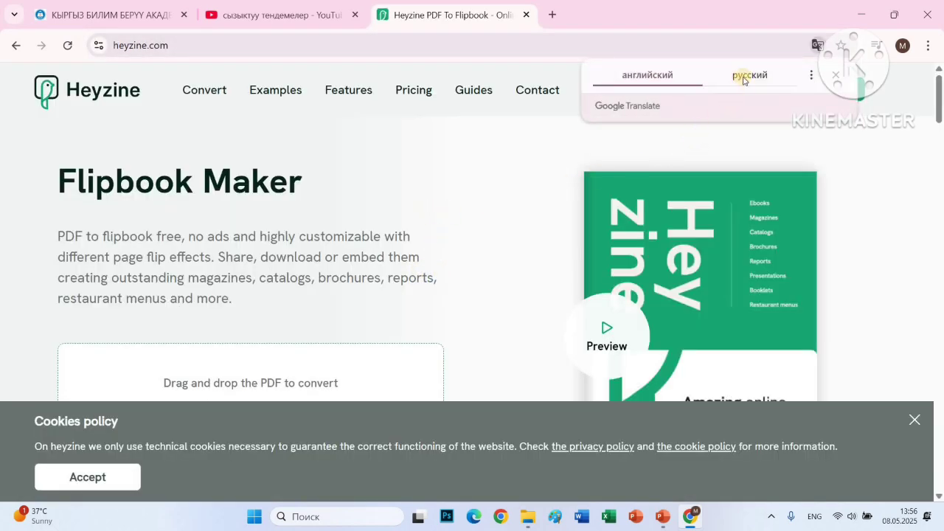
Translate the Heyzine site into Russian, dismiss the cookie notice and open the Идеалдуу мугалим flipbook from the dashboard in the editor
{"action": "left_click", "coordinate": [744, 80]}
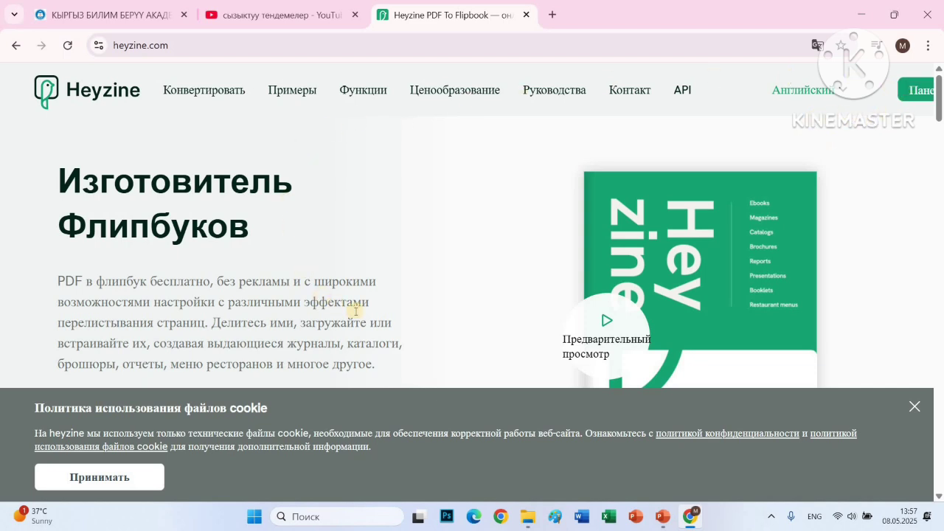
{"action": "left_click", "coordinate": [912, 406]}
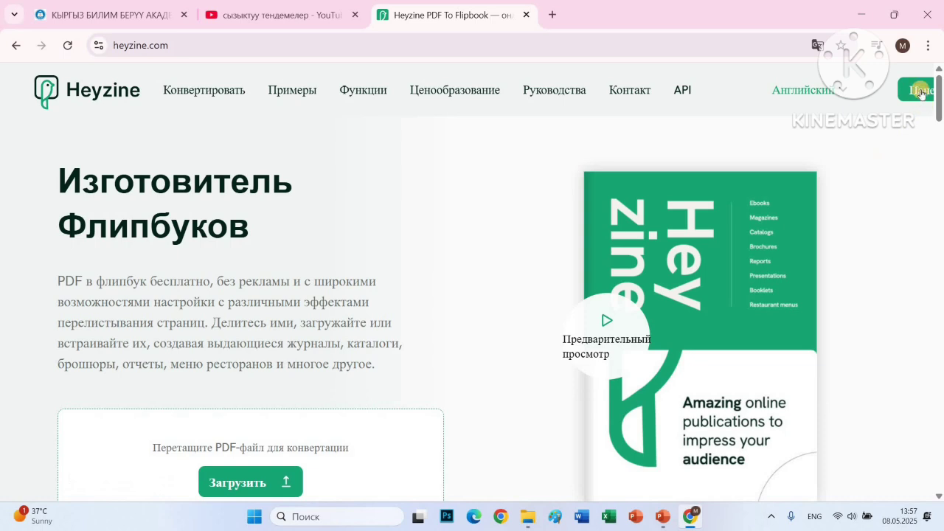
{"action": "left_click", "coordinate": [912, 99]}
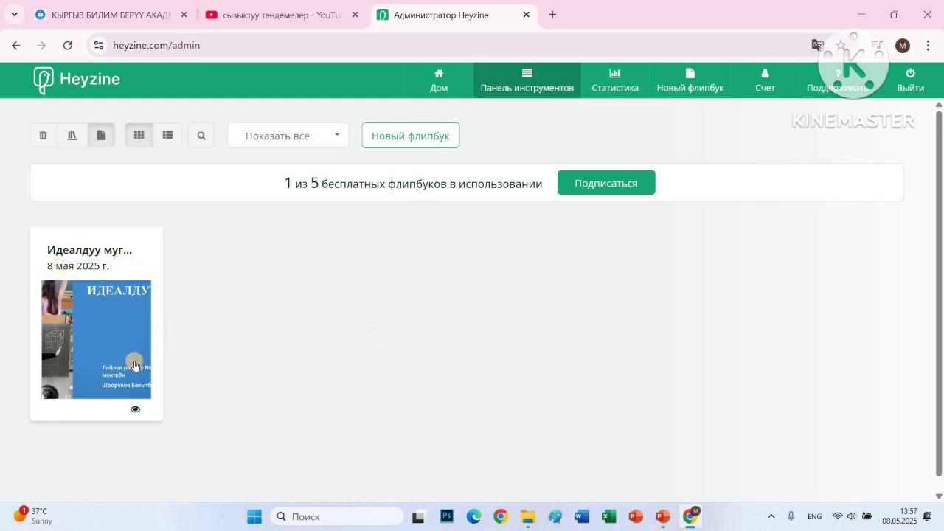
{"action": "left_click", "coordinate": [104, 319]}
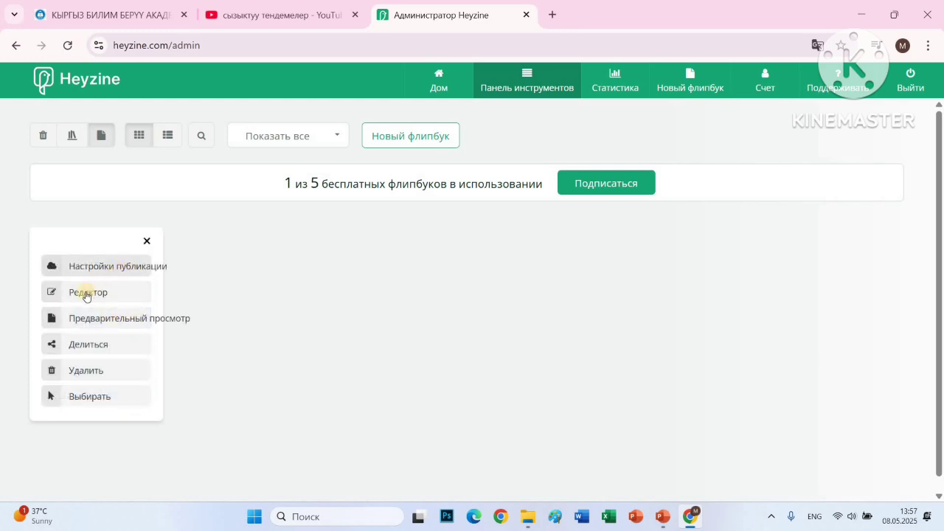
{"action": "left_click", "coordinate": [87, 293]}
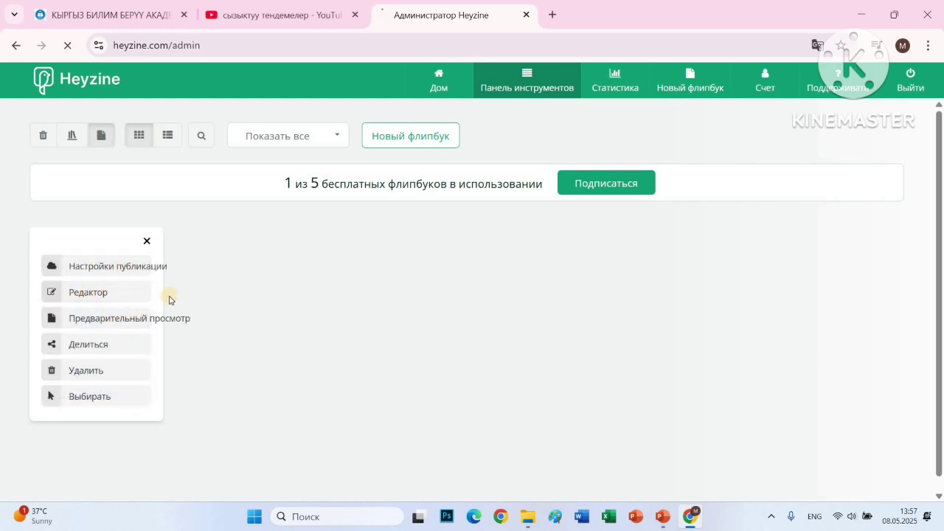
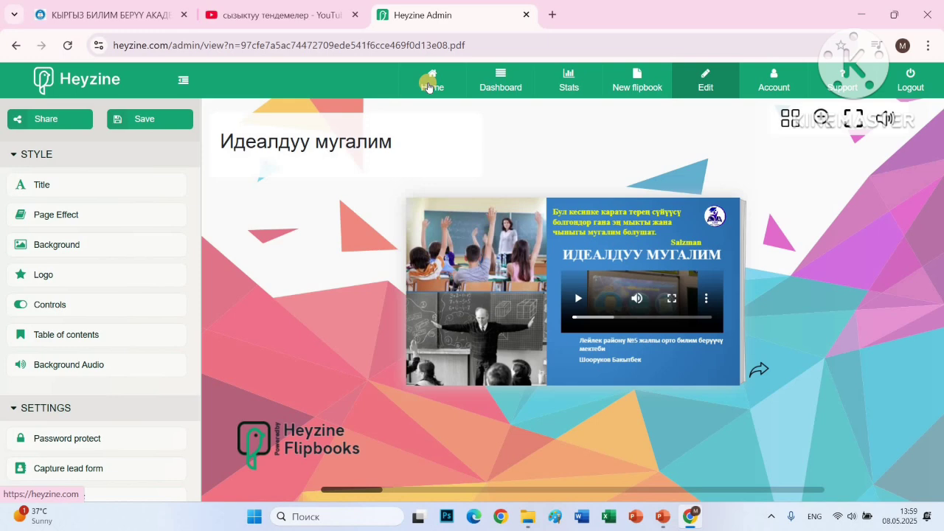
Return to the dashboard through the Heyzine home page and open the publish settings of the Идеалдуу мугалим flipbook
{"action": "left_click", "coordinate": [425, 89]}
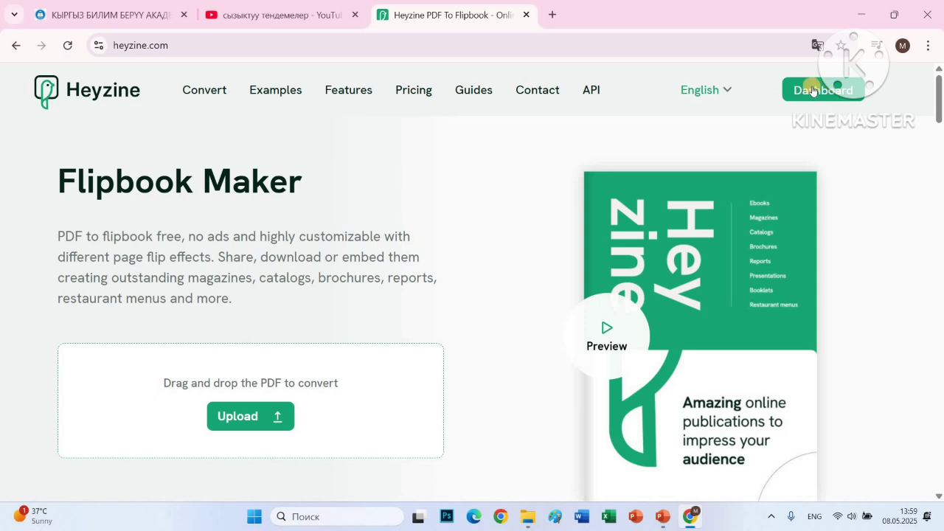
{"action": "left_click", "coordinate": [824, 95]}
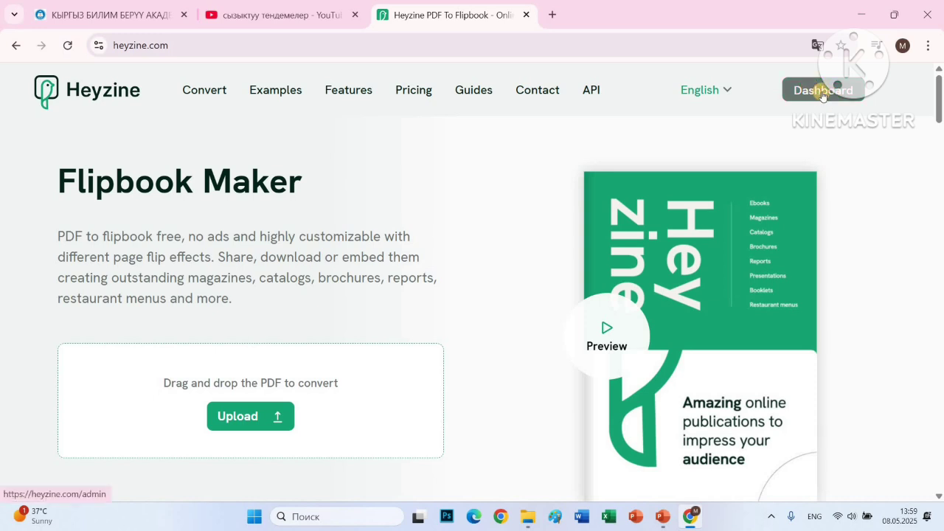
{"action": "left_click", "coordinate": [824, 95]}
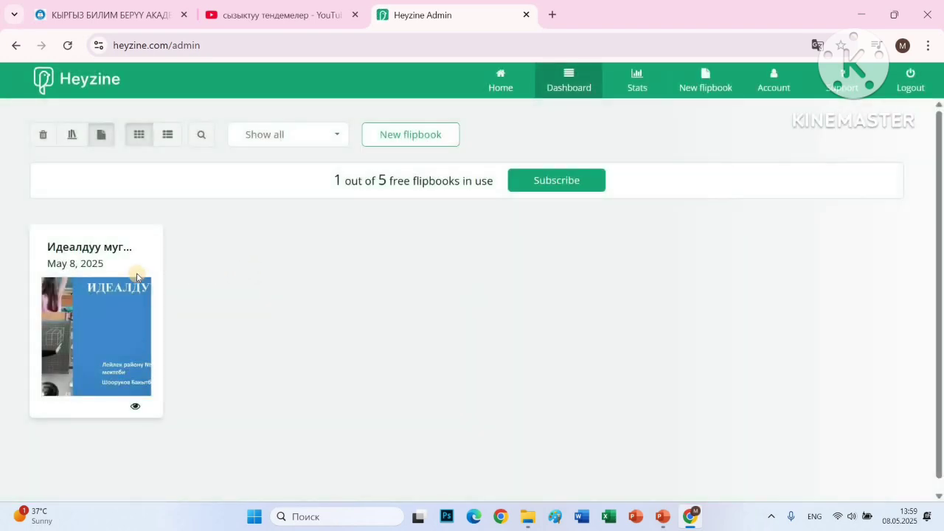
{"action": "left_click", "coordinate": [102, 315]}
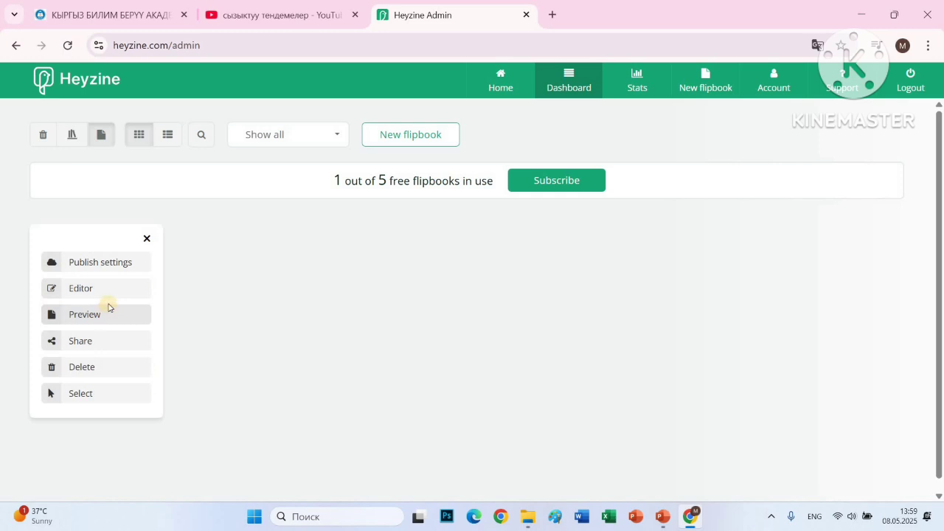
{"action": "left_click", "coordinate": [107, 264]}
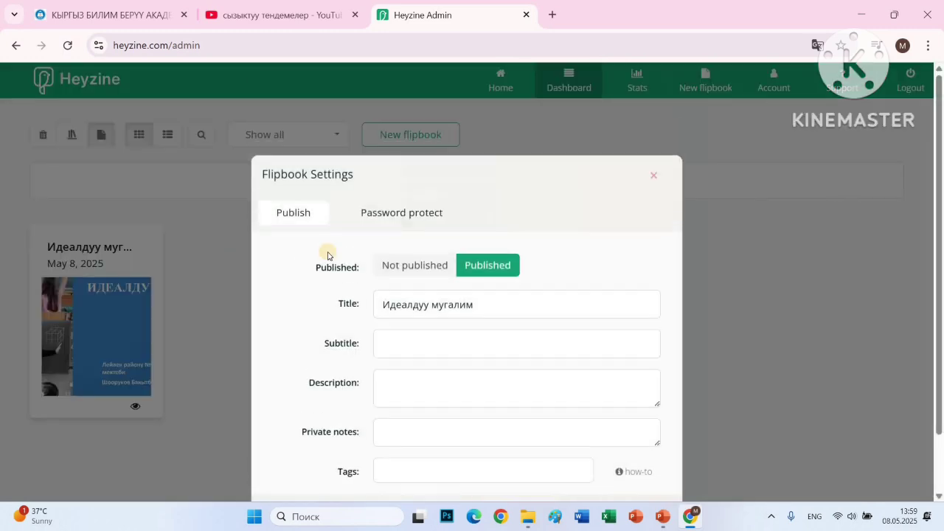
Translate the page with the flipbook settings from English into Russian and dismiss the translation prompt
{"action": "left_click", "coordinate": [817, 46]}
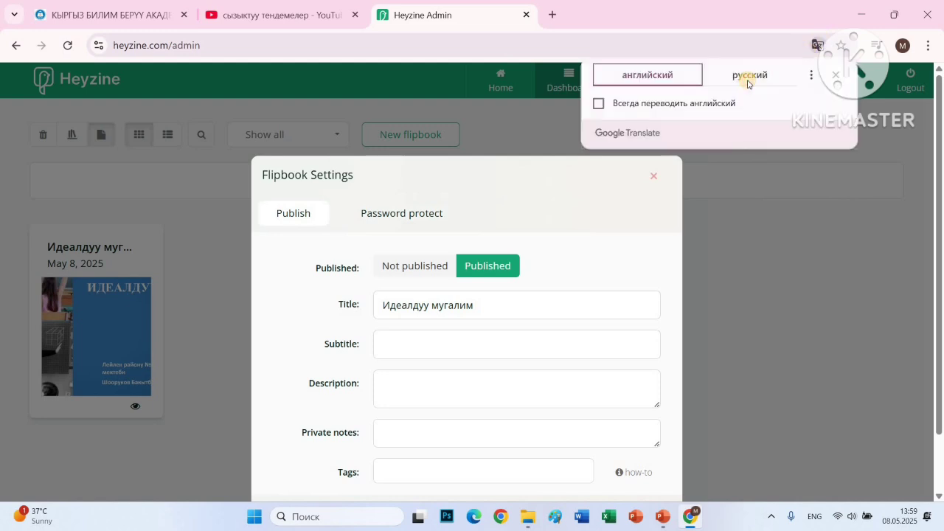
{"action": "left_click", "coordinate": [748, 84]}
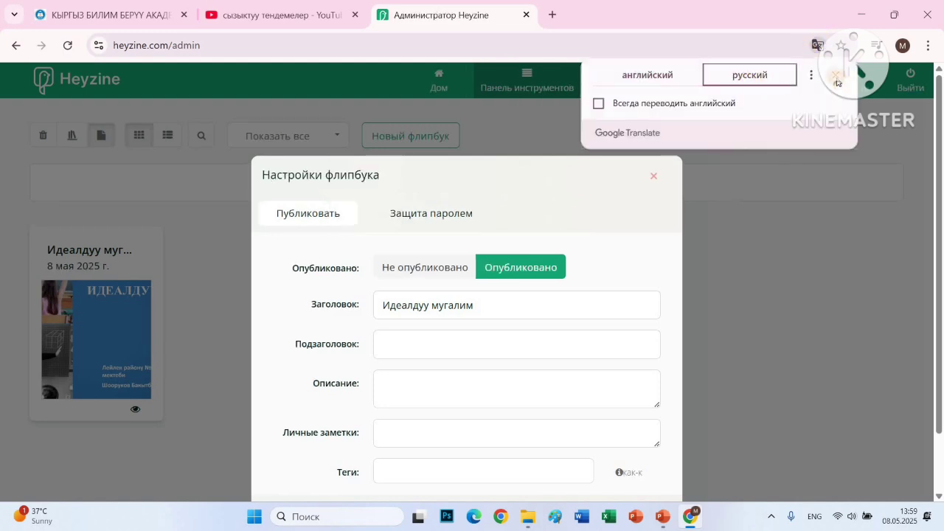
{"action": "left_click", "coordinate": [618, 185]}
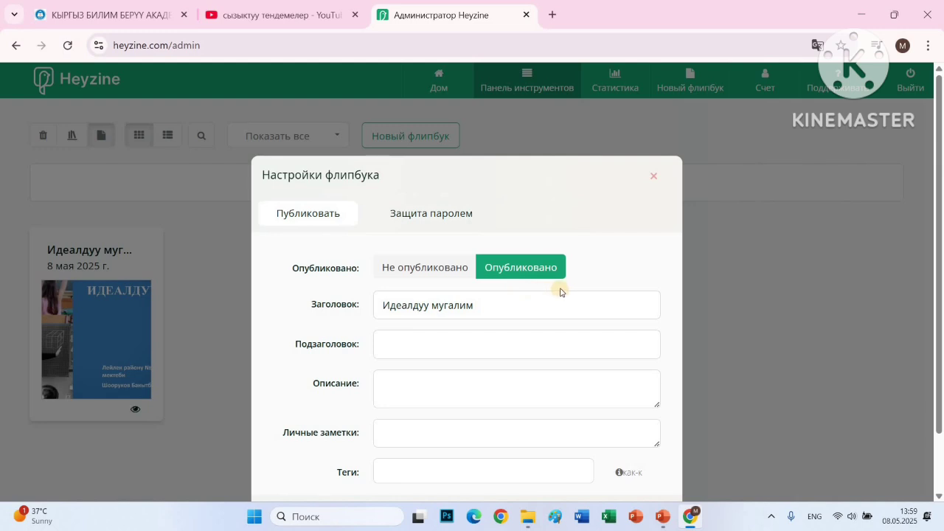
Try the flipbook's Не опубликовано status and restore it to Опубликовано
{"action": "left_click", "coordinate": [435, 277]}
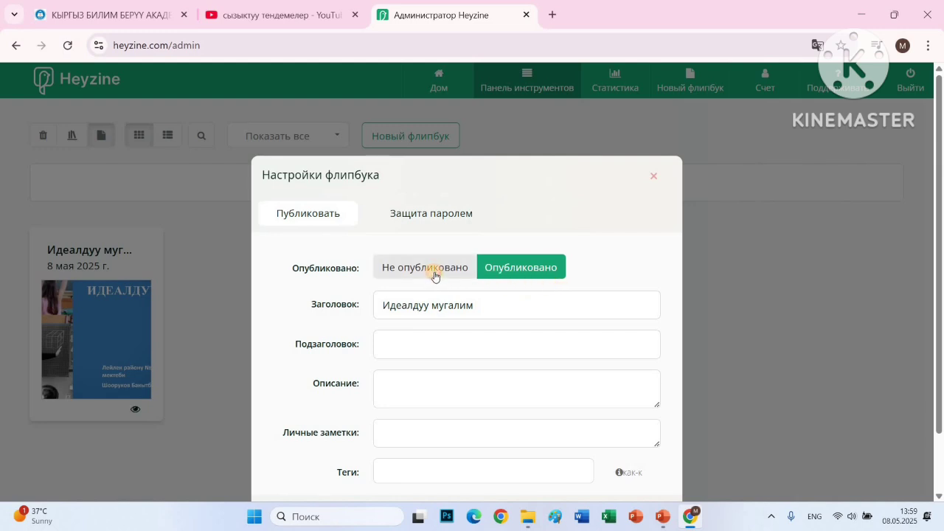
{"action": "scroll", "coordinate": [427, 435], "scroll_direction": "down", "scroll_amount": 2}
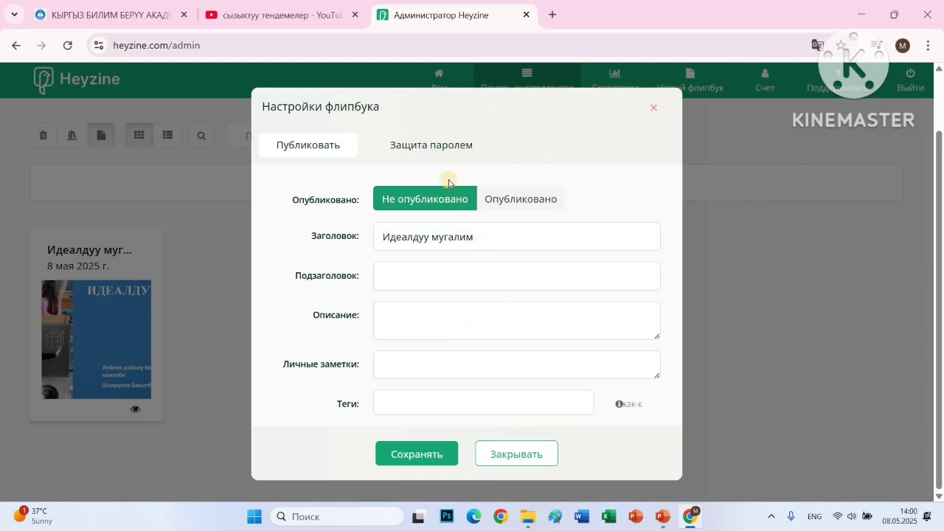
{"action": "left_click", "coordinate": [502, 203]}
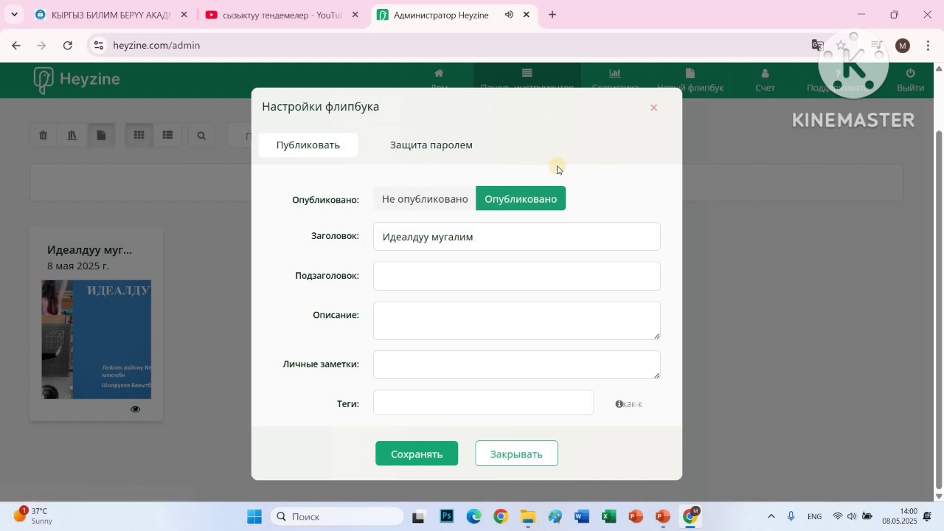
Examine the available password protection modes for the flipbook and leave its settings without choosing one
{"action": "left_click", "coordinate": [435, 148]}
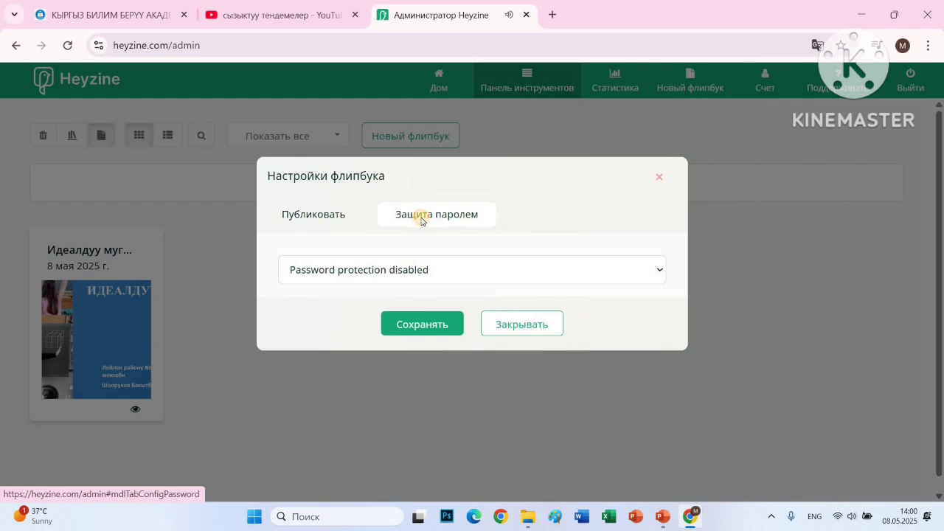
{"action": "left_click", "coordinate": [414, 270]}
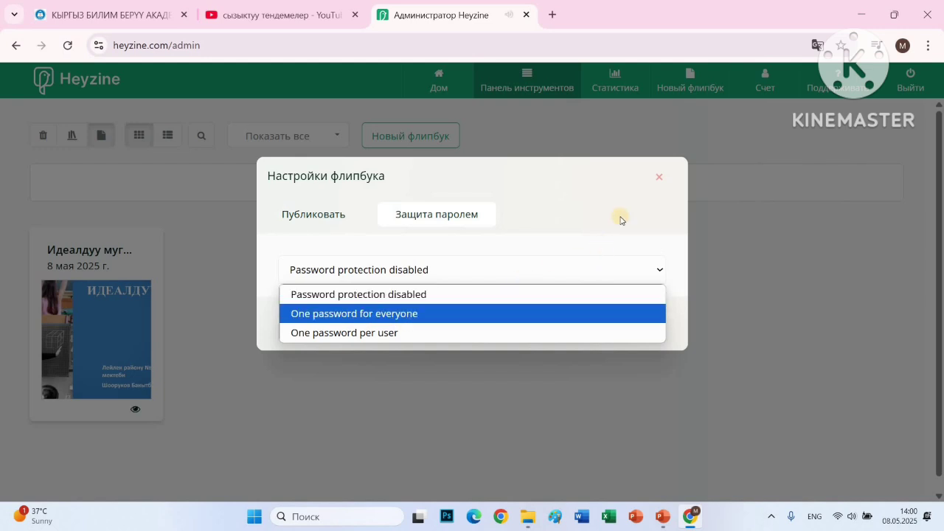
{"action": "left_click", "coordinate": [643, 439]}
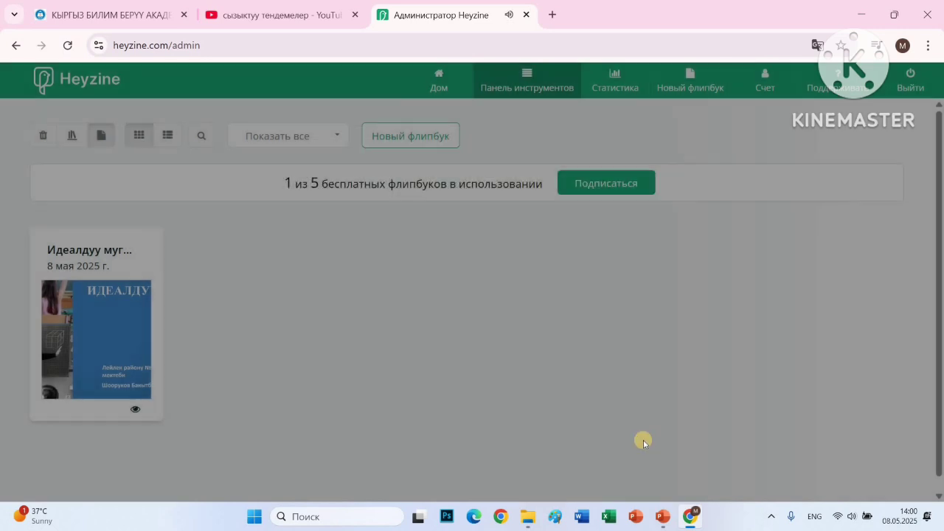
Mute the computer's sound
{"action": "left_click", "coordinate": [853, 519]}
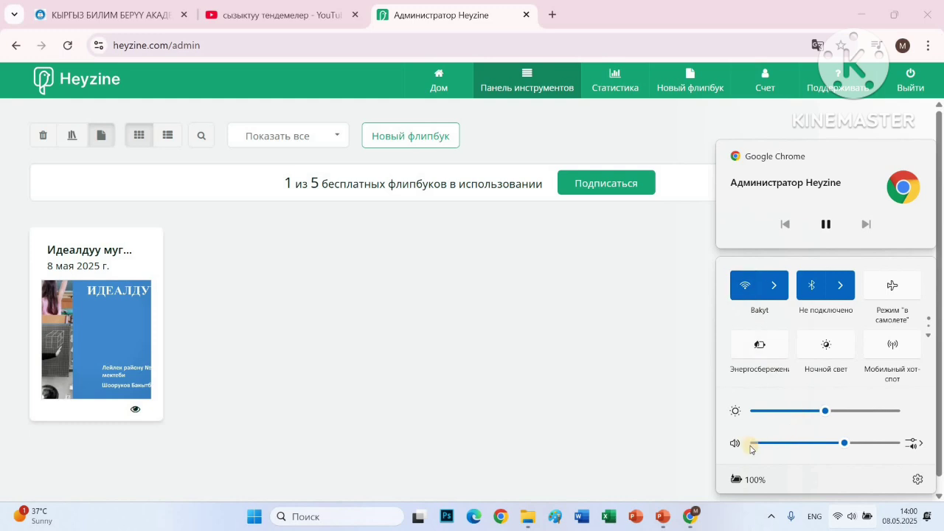
{"action": "left_click", "coordinate": [736, 445]}
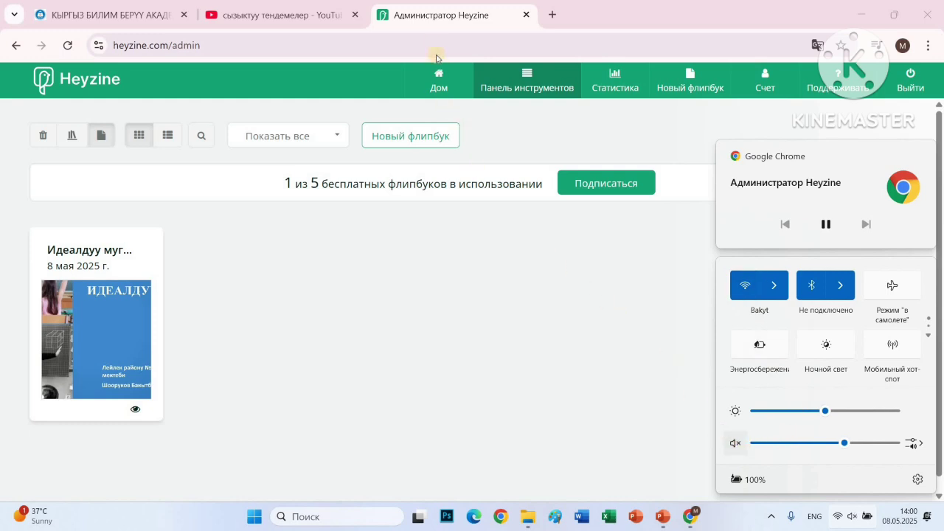
Set the flipbook's password protection to one password for everyone and choose to create a custom password instead of the browser's suggested one
{"action": "left_click", "coordinate": [90, 312]}
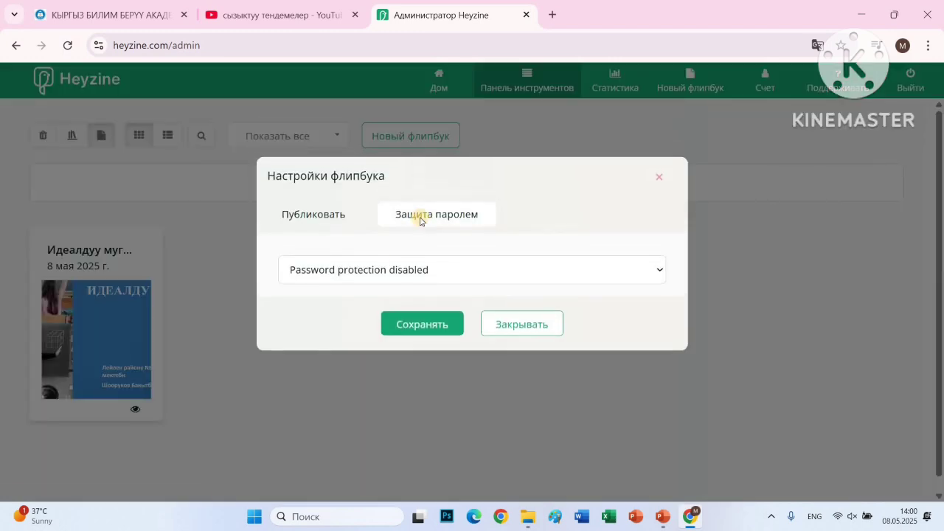
{"action": "left_click", "coordinate": [369, 270]}
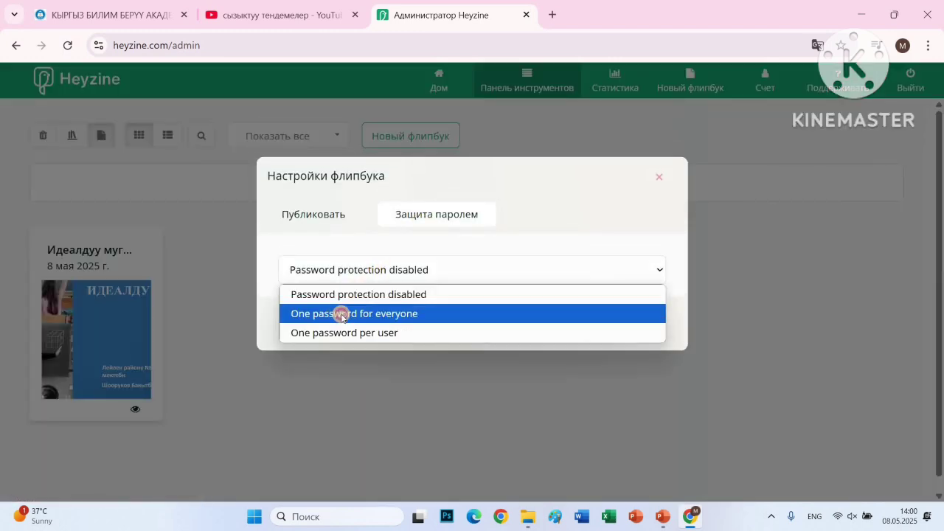
{"action": "left_click", "coordinate": [310, 320]}
{"action": "left_click", "coordinate": [307, 331]}
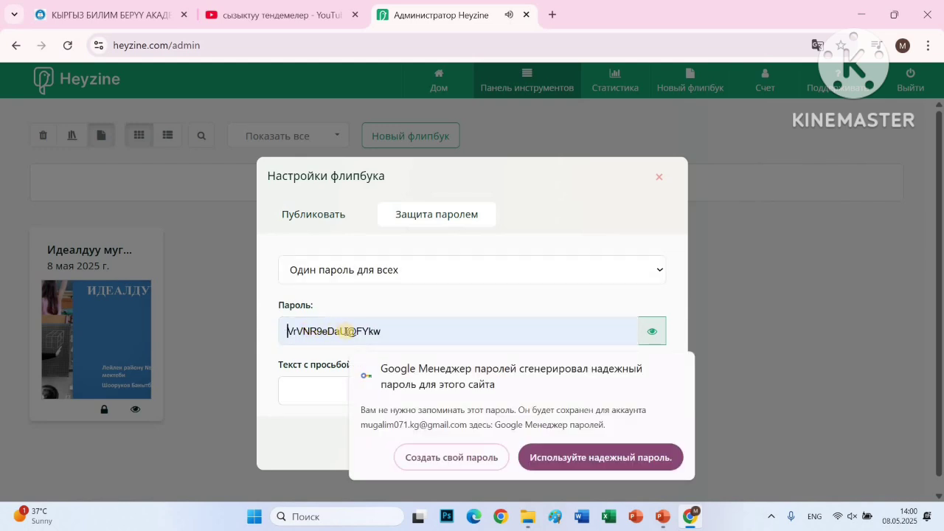
{"action": "left_click", "coordinate": [432, 462]}
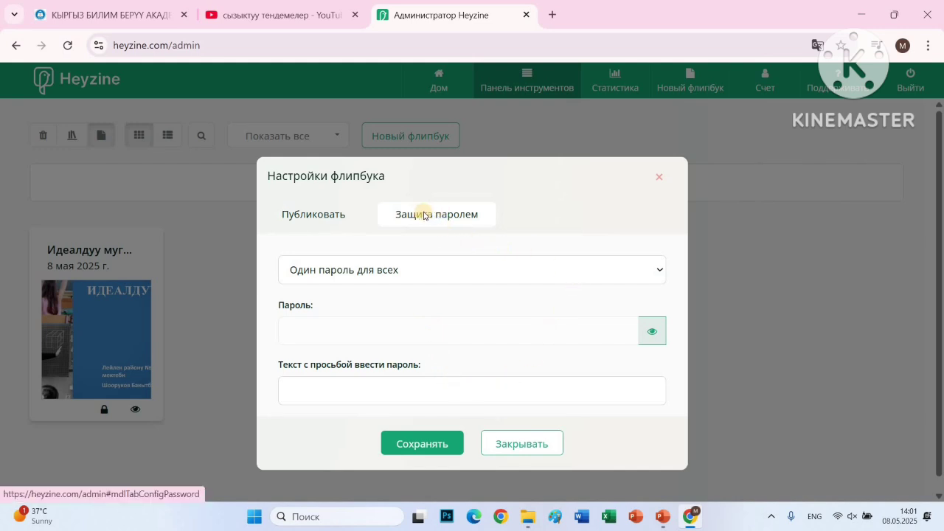
Turn off the flipbook's password protection with Защита паролем отключена and save the settings
{"action": "left_click", "coordinate": [398, 270]}
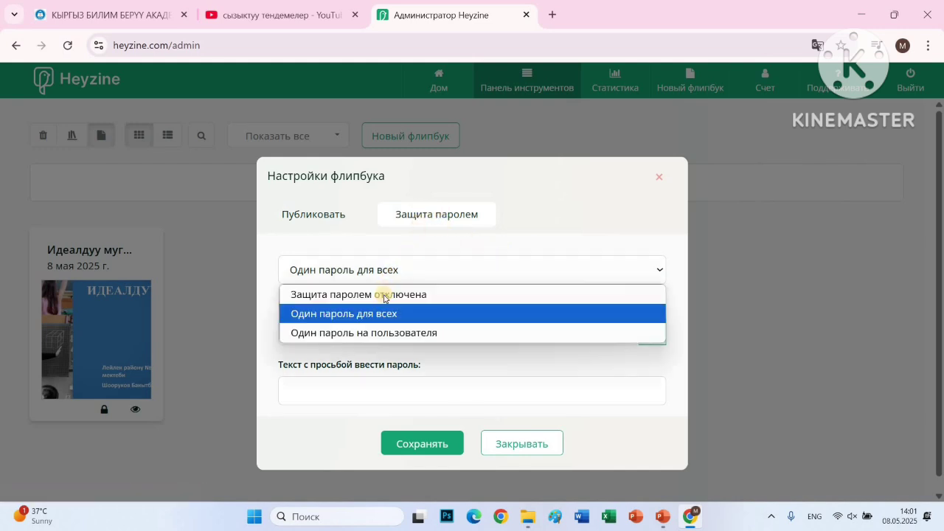
{"action": "left_click", "coordinate": [383, 295]}
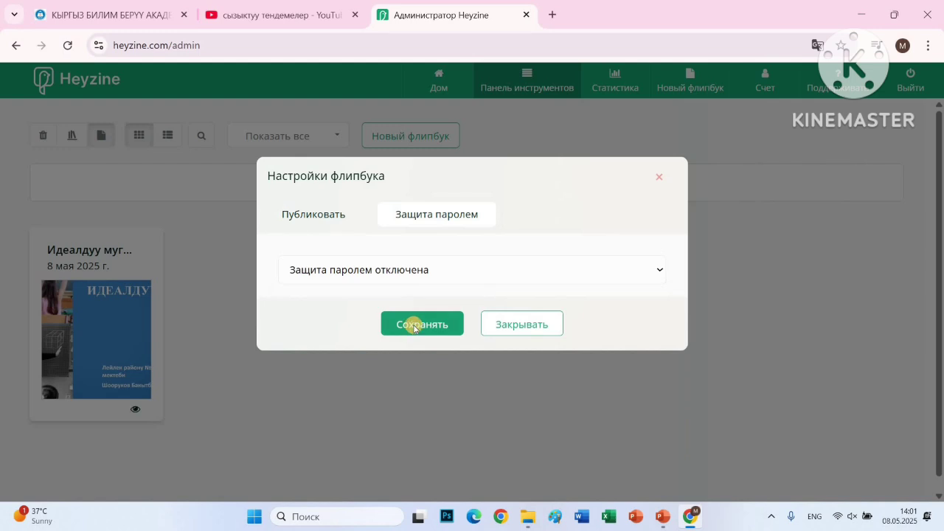
{"action": "left_click", "coordinate": [414, 327]}
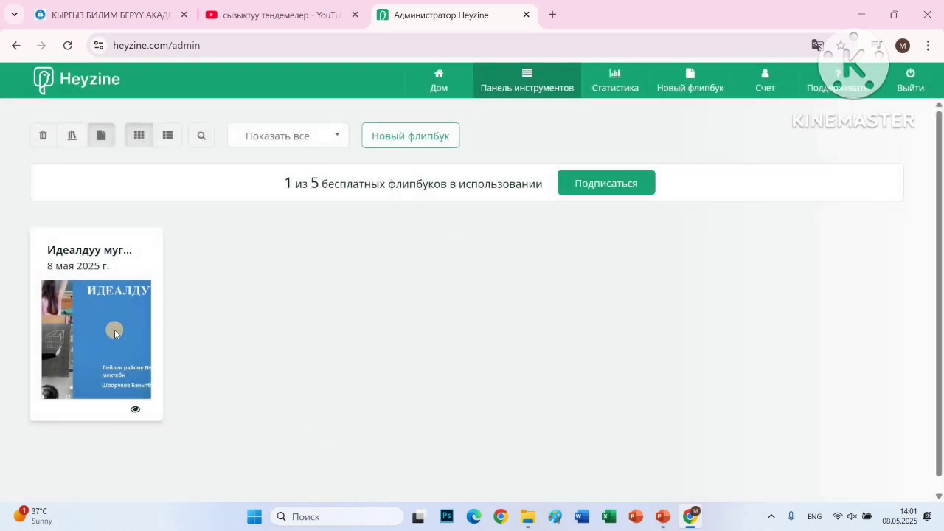
Examine the flipbook's available actions and its sharing options with the reading link, leaving the flipbook as it is
{"action": "left_click", "coordinate": [115, 332]}
{"action": "left_click", "coordinate": [94, 343]}
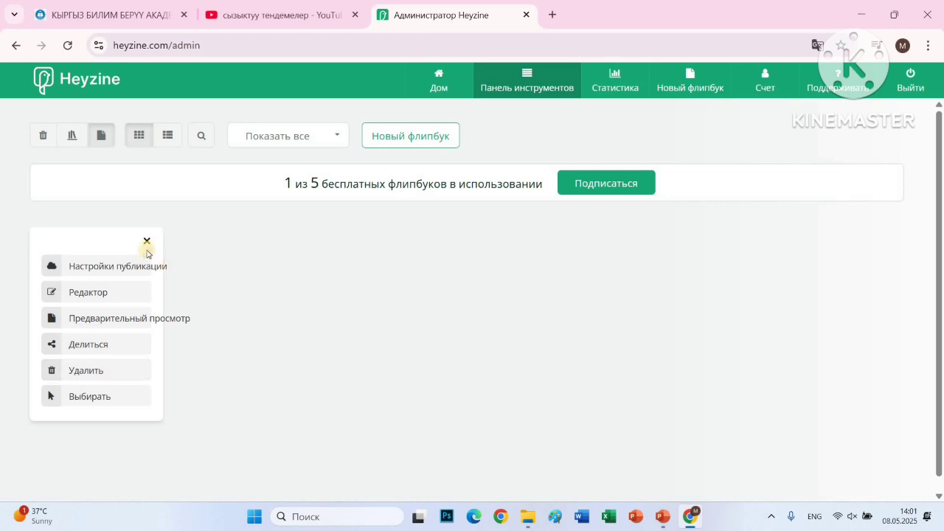
{"action": "left_click", "coordinate": [147, 242]}
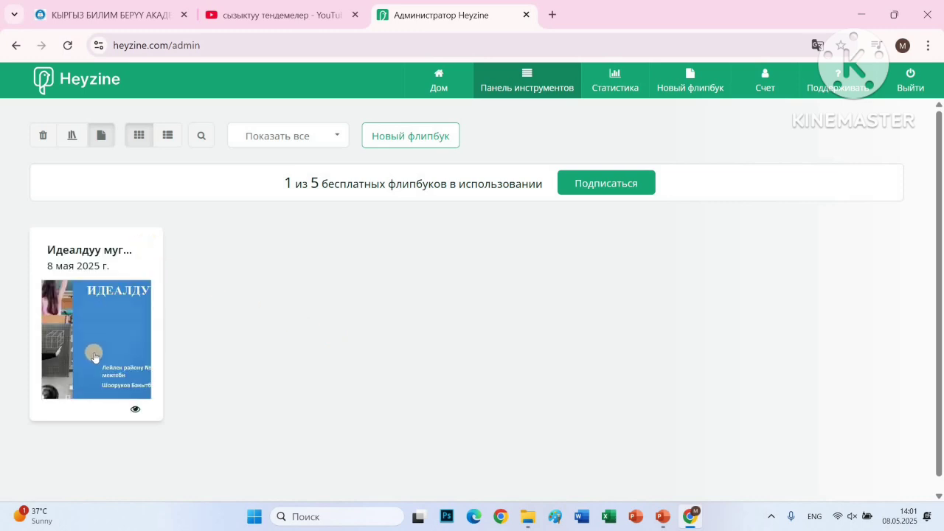
{"action": "left_click", "coordinate": [94, 357]}
{"action": "left_click", "coordinate": [96, 343]}
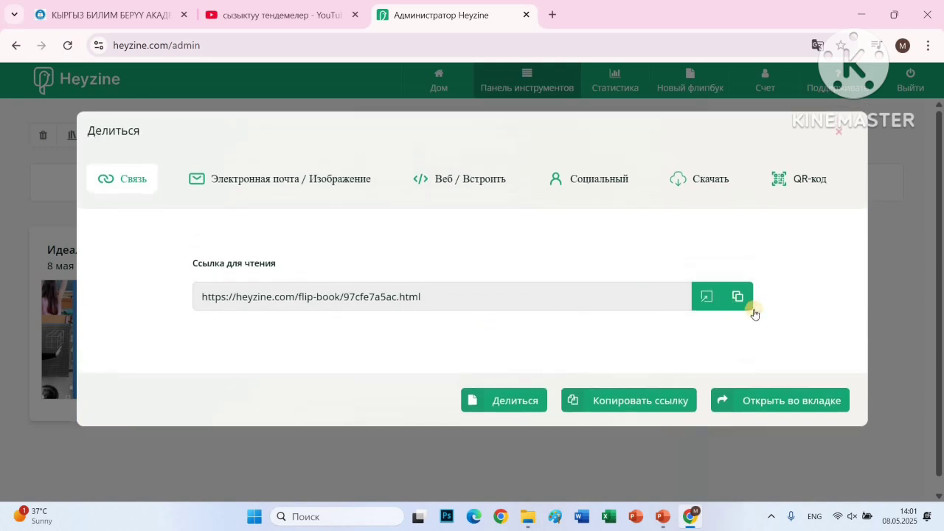
{"action": "left_click", "coordinate": [839, 131]}
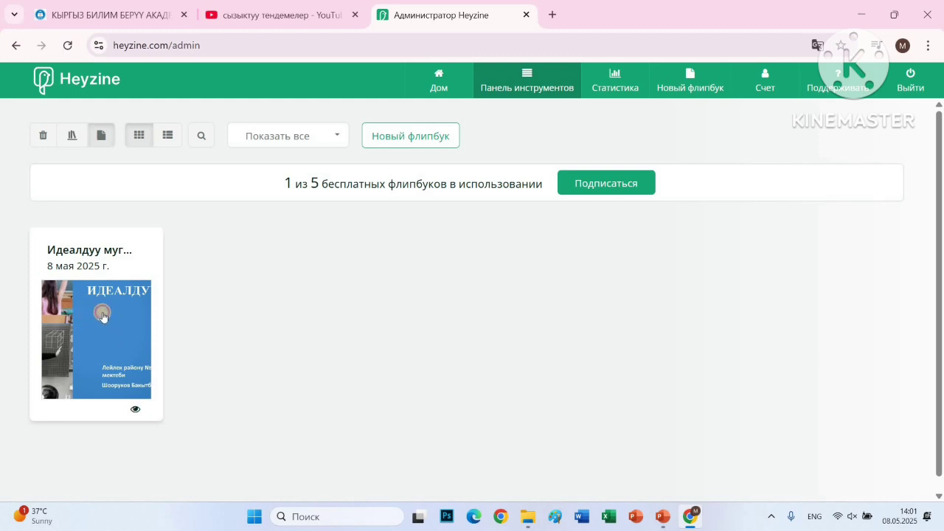
{"action": "left_click", "coordinate": [102, 315]}
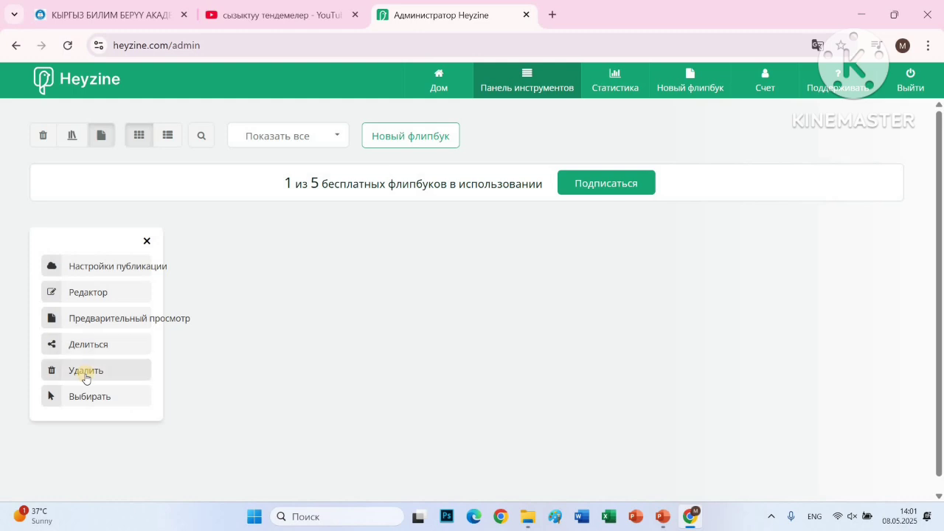
{"action": "left_click", "coordinate": [147, 244]}
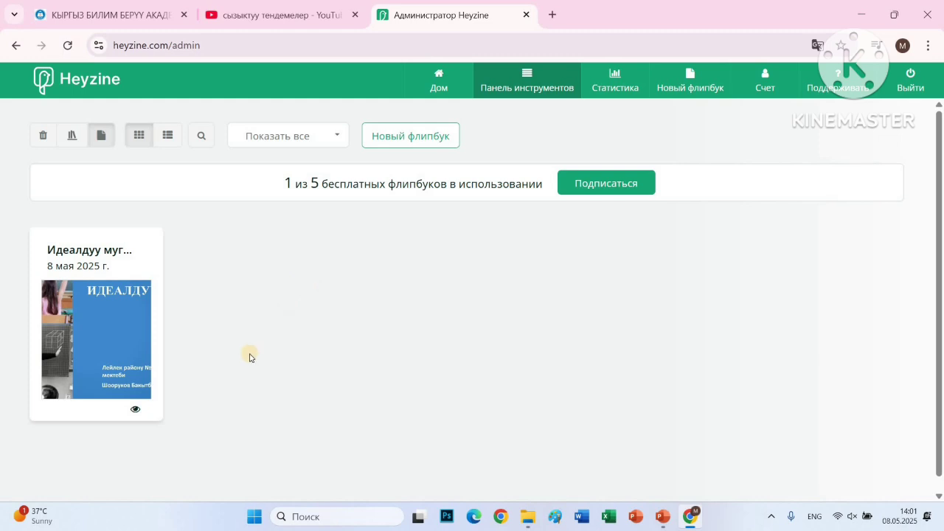